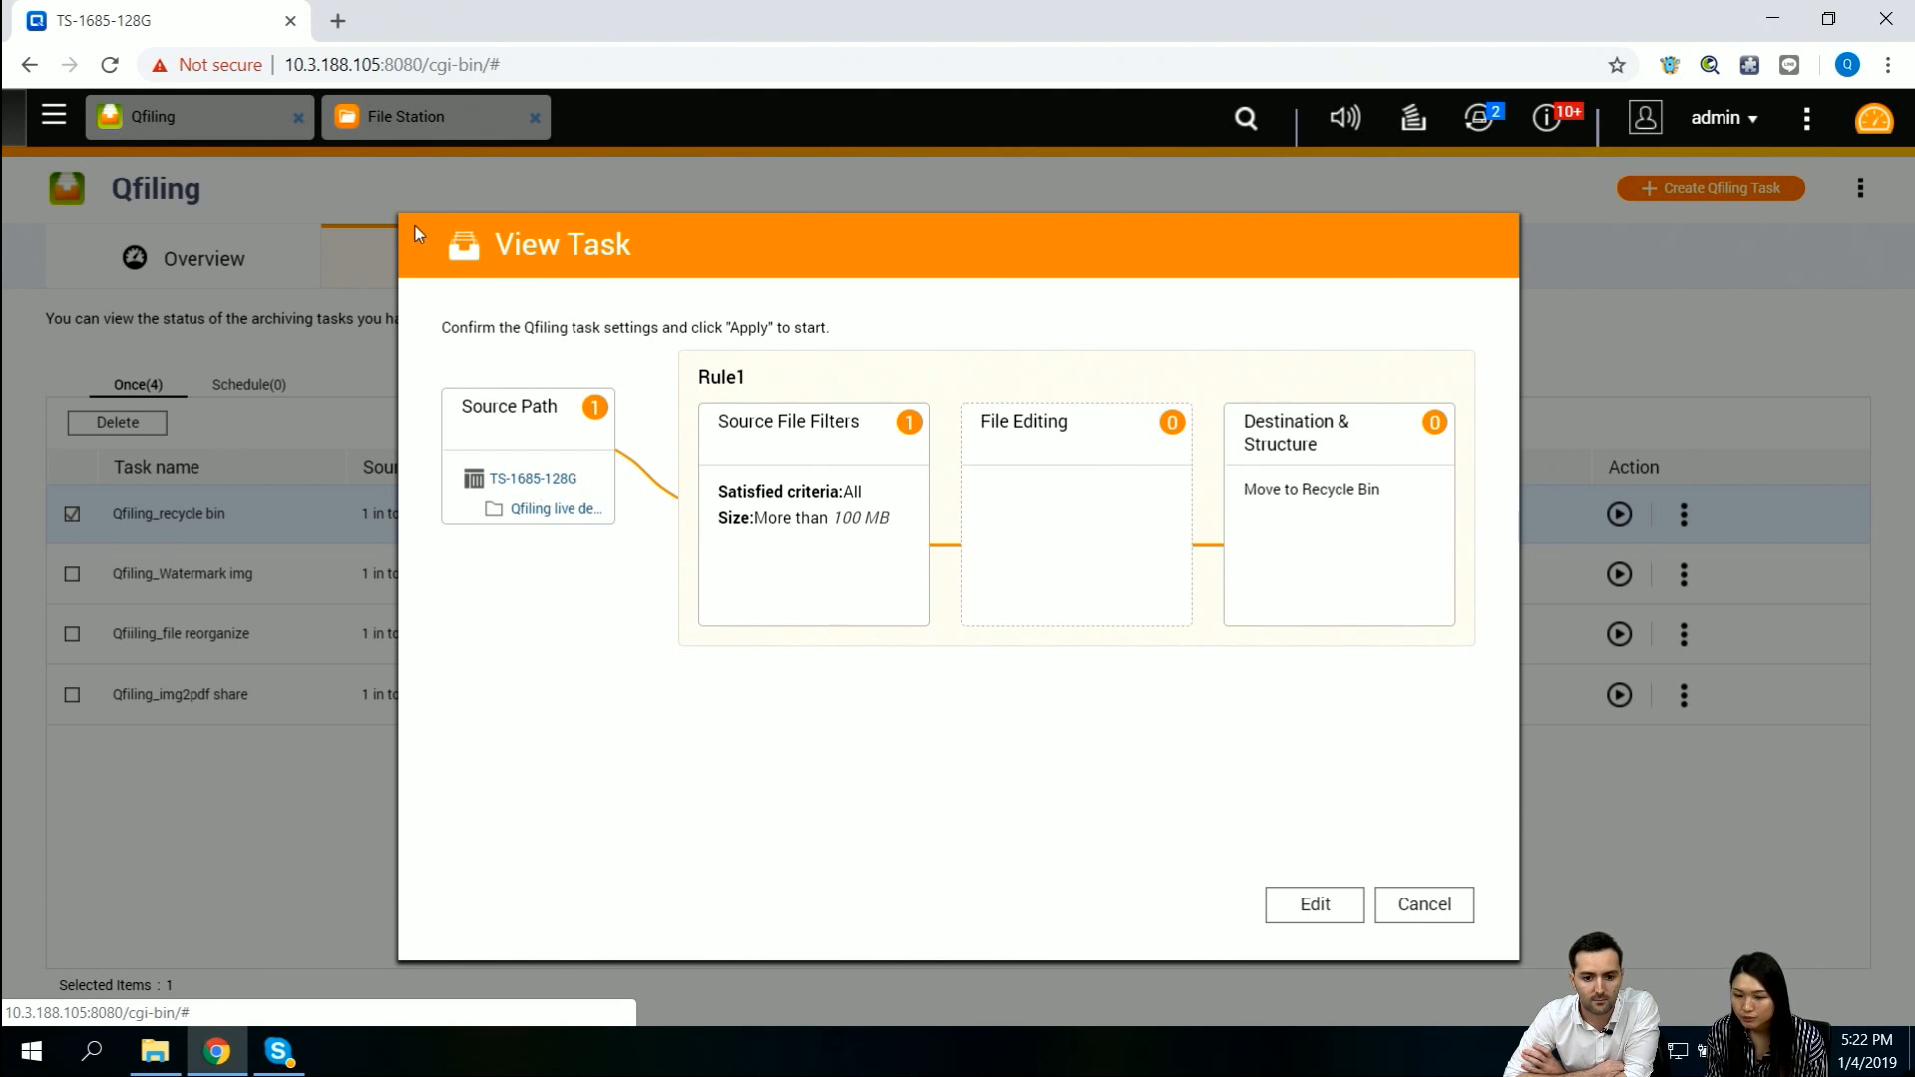
- Switch to File Station and examine the files and their sizes in the Public/Qfiling live demo_0104 folder
click(403, 120)
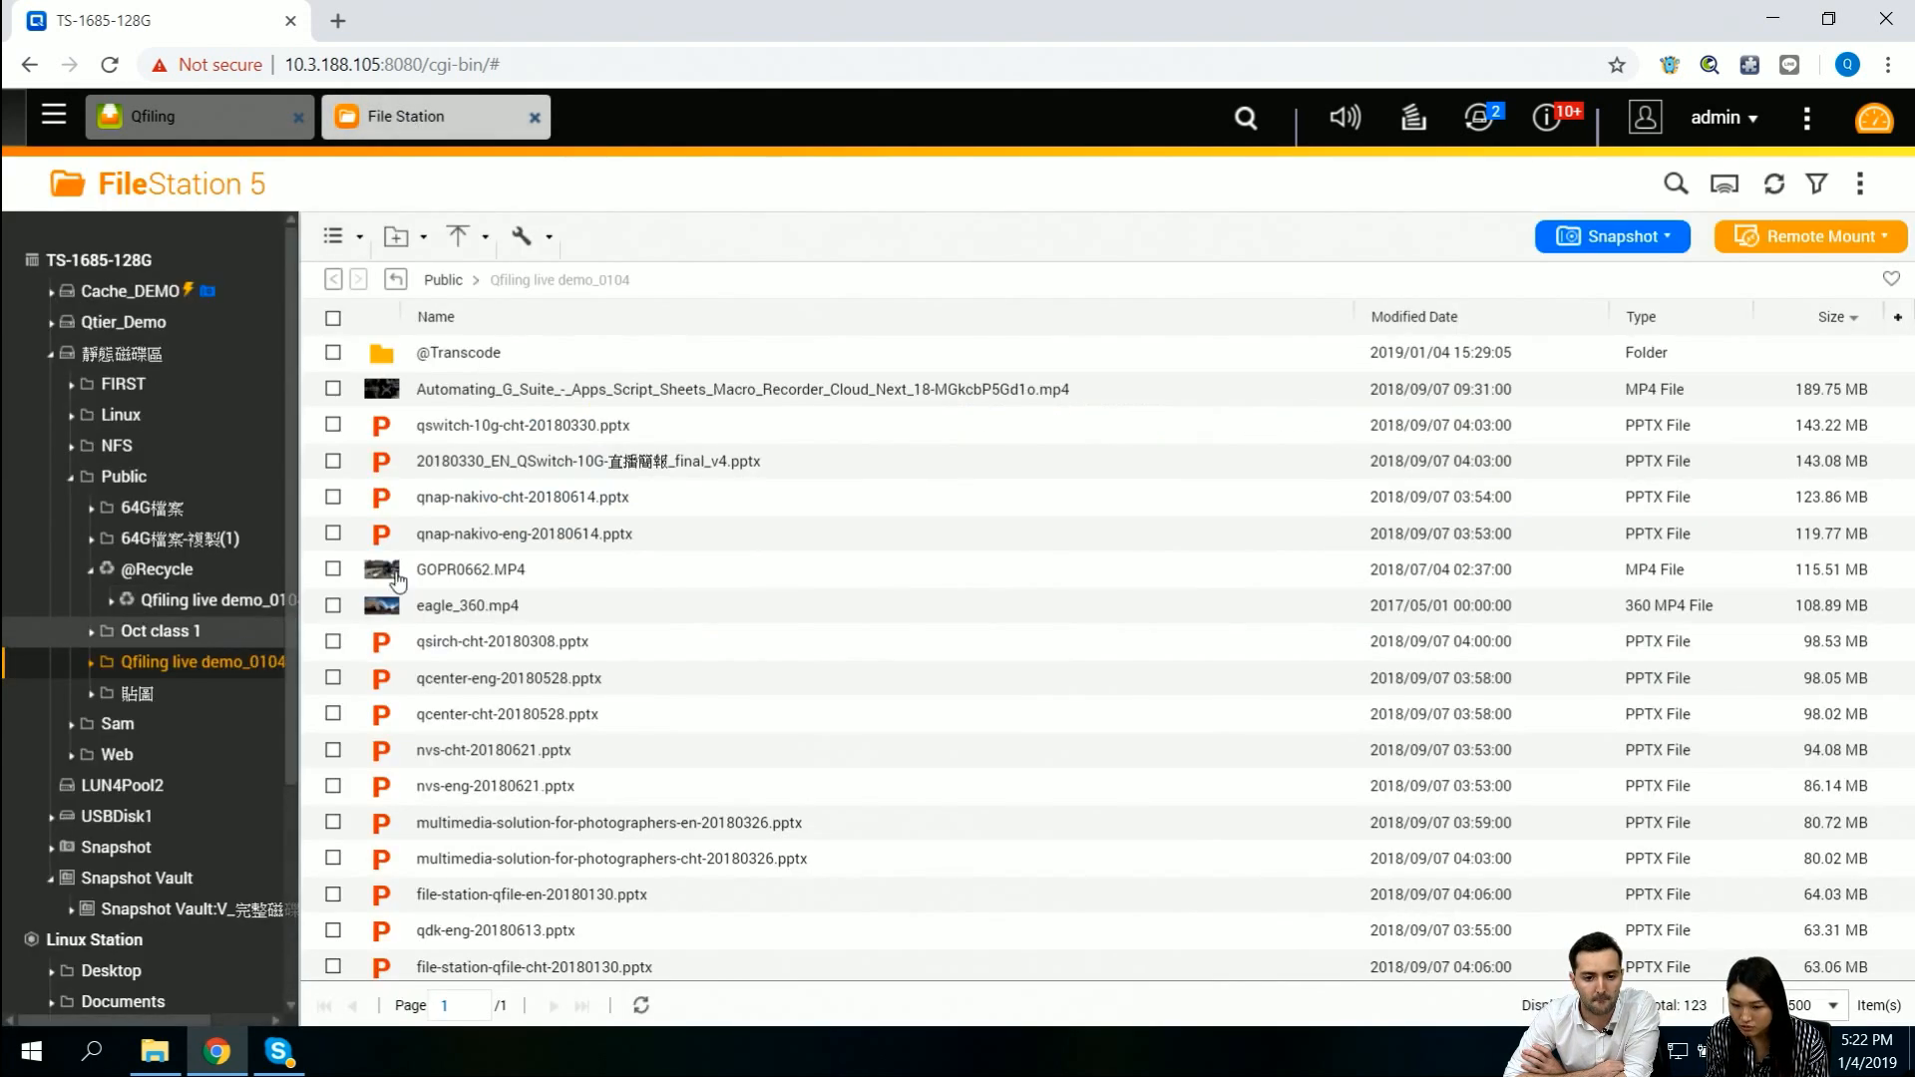
scroll(528, 483, down, 8)
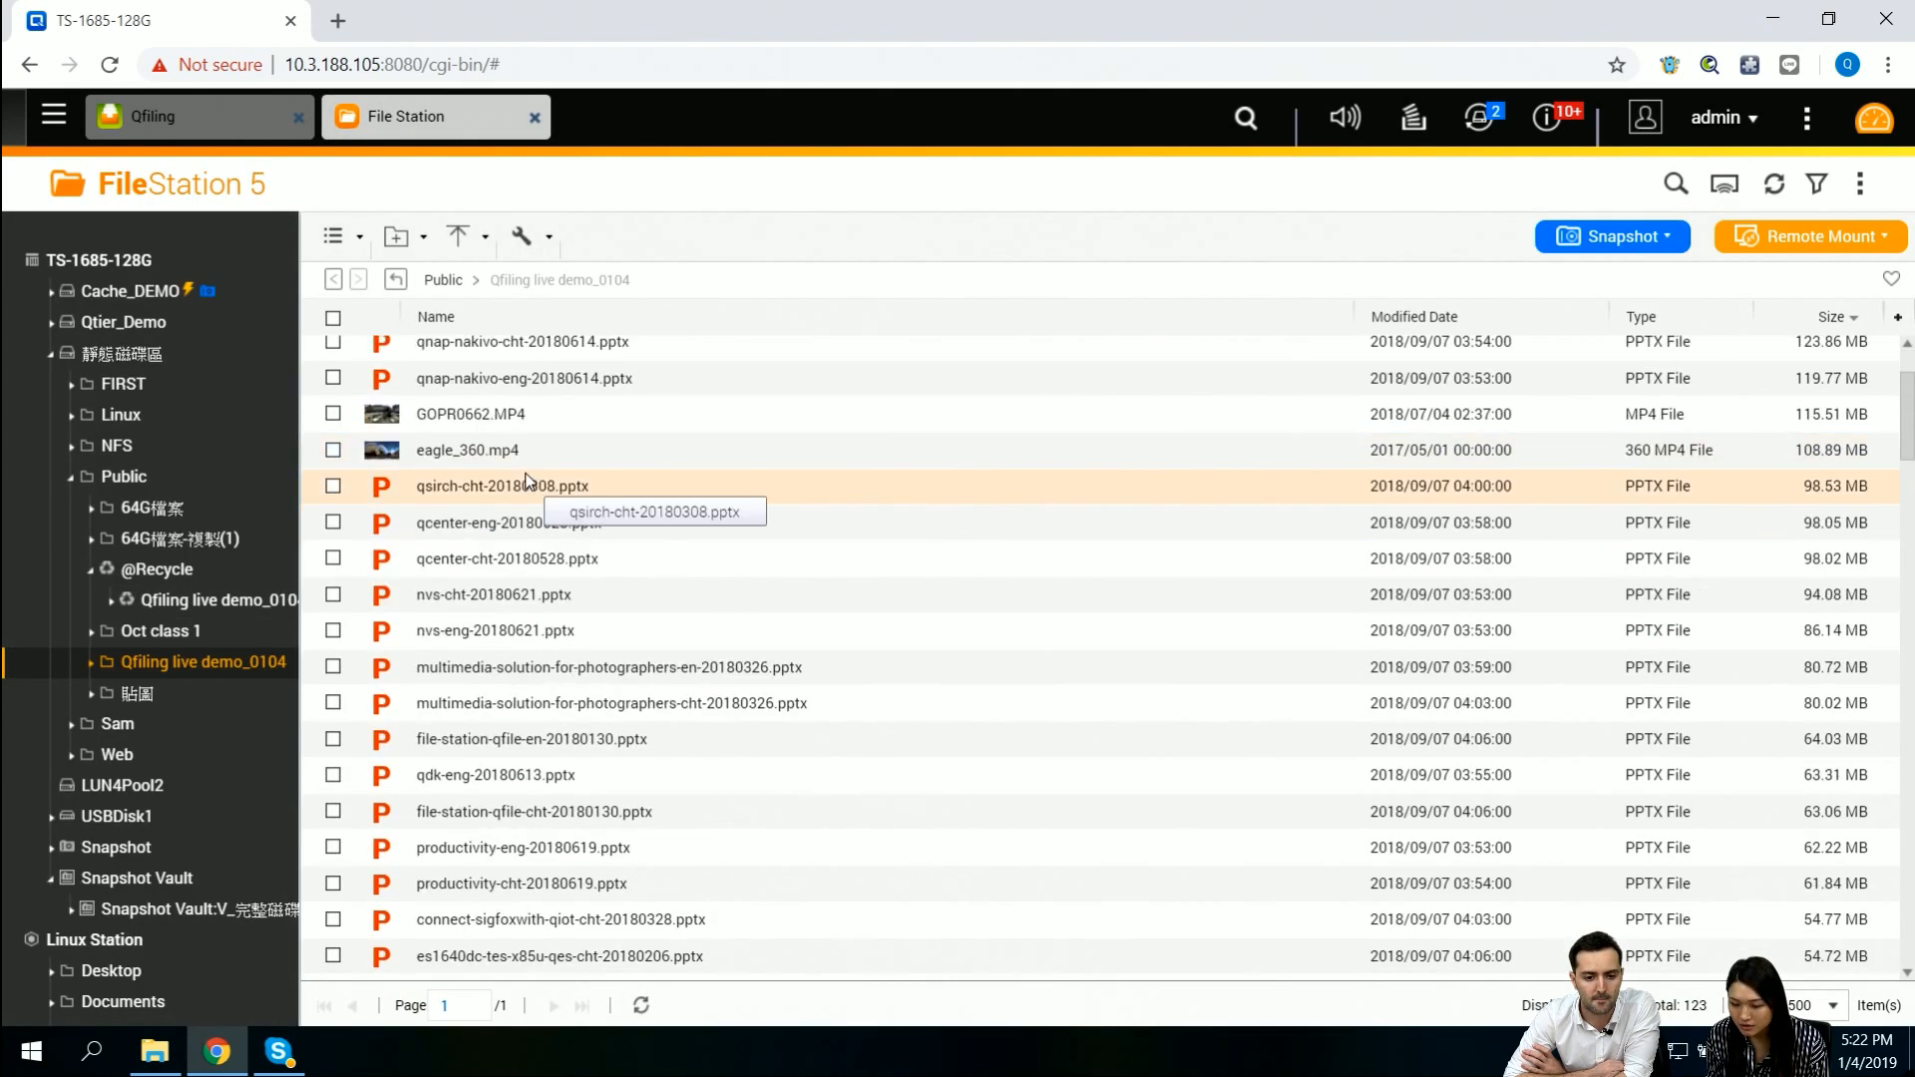
scroll(788, 549, down, 5)
scroll(763, 550, down, 3)
scroll(778, 543, down, 2)
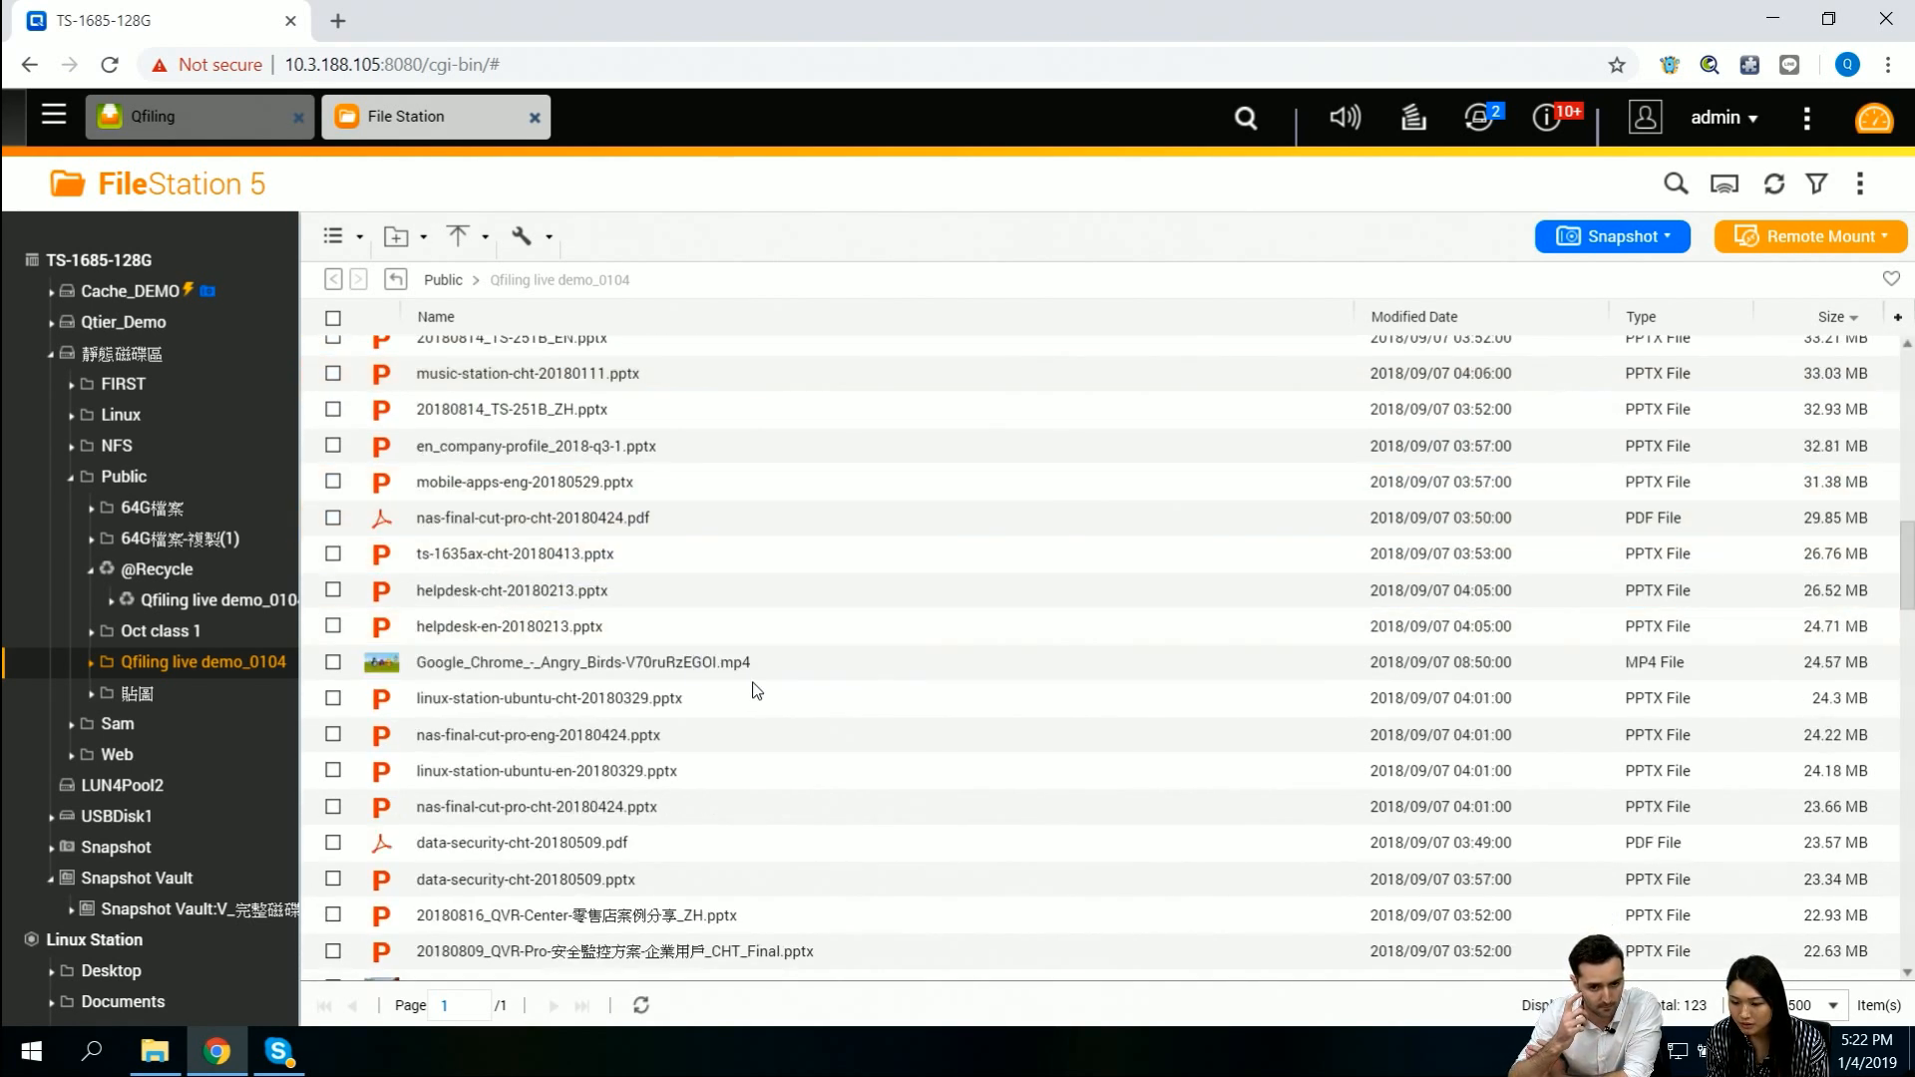
scroll(671, 718, down, 5)
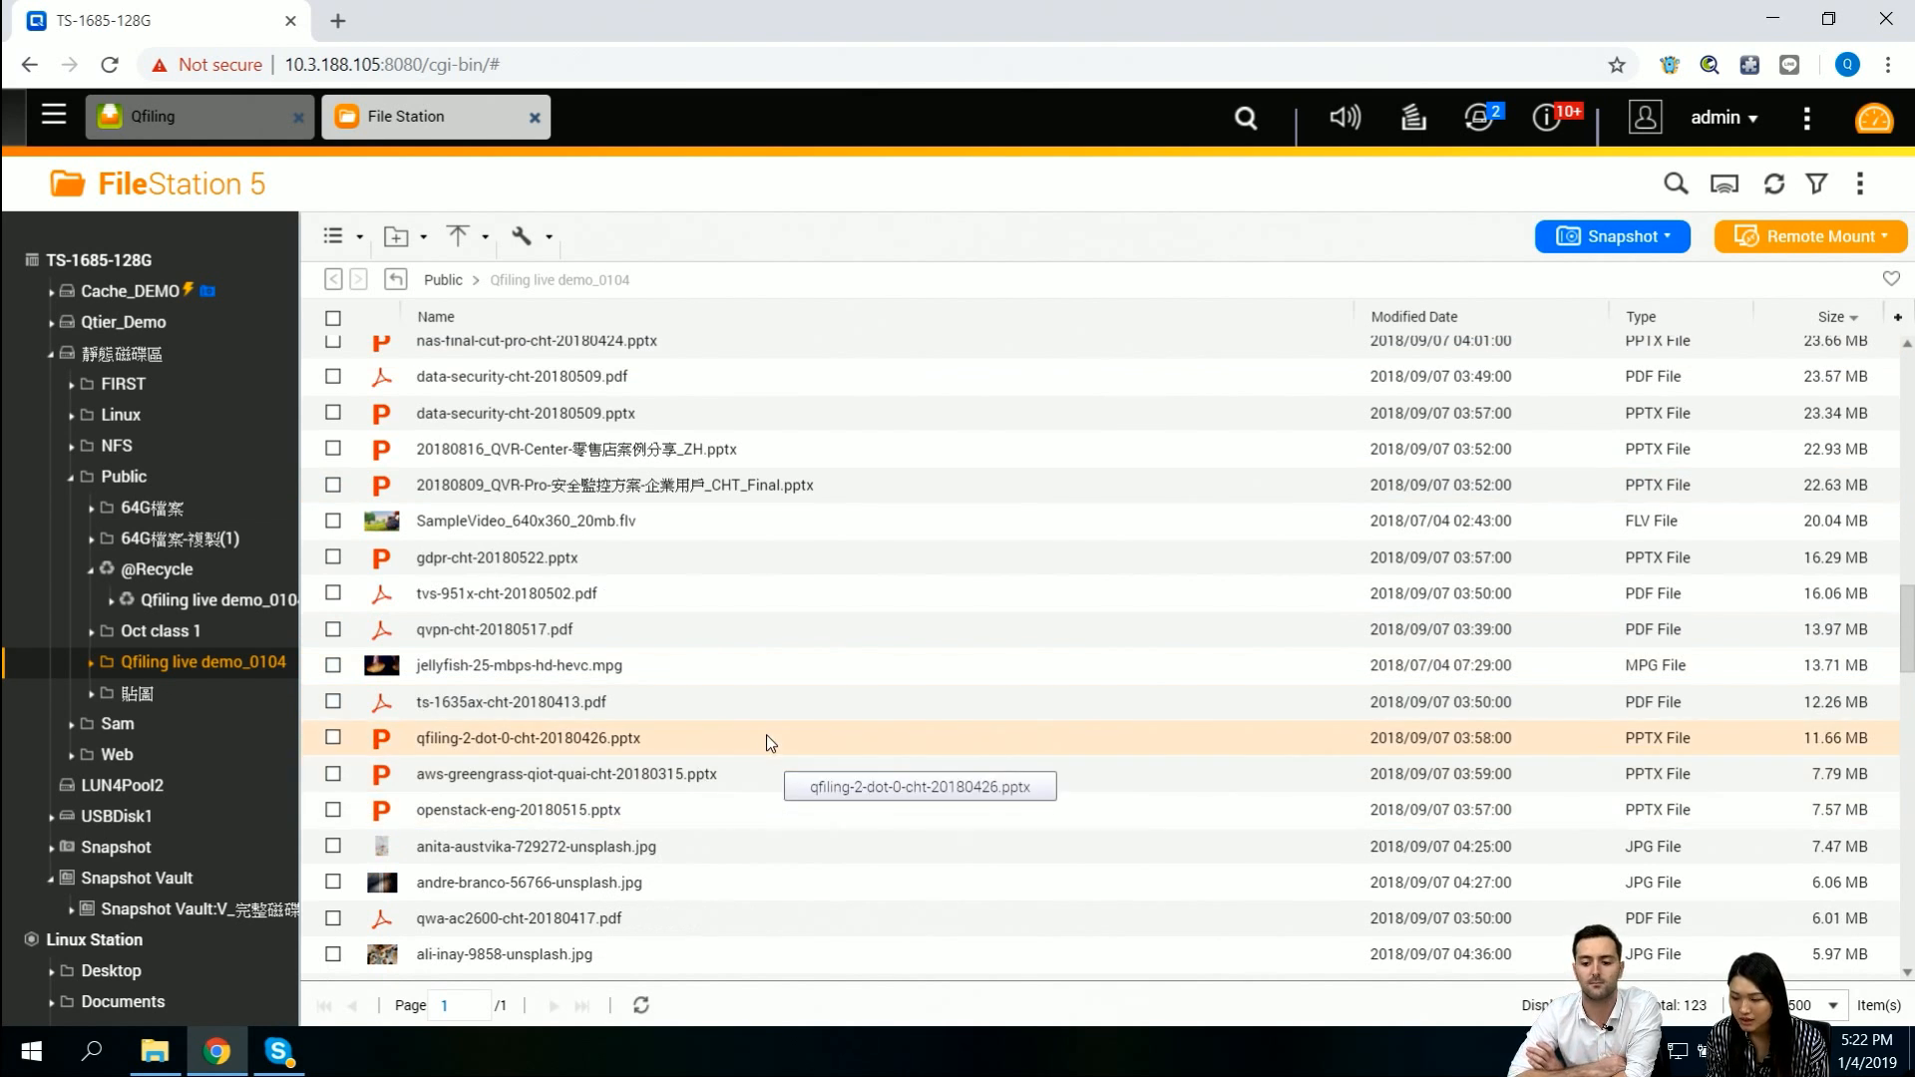
scroll(766, 734, up, 15)
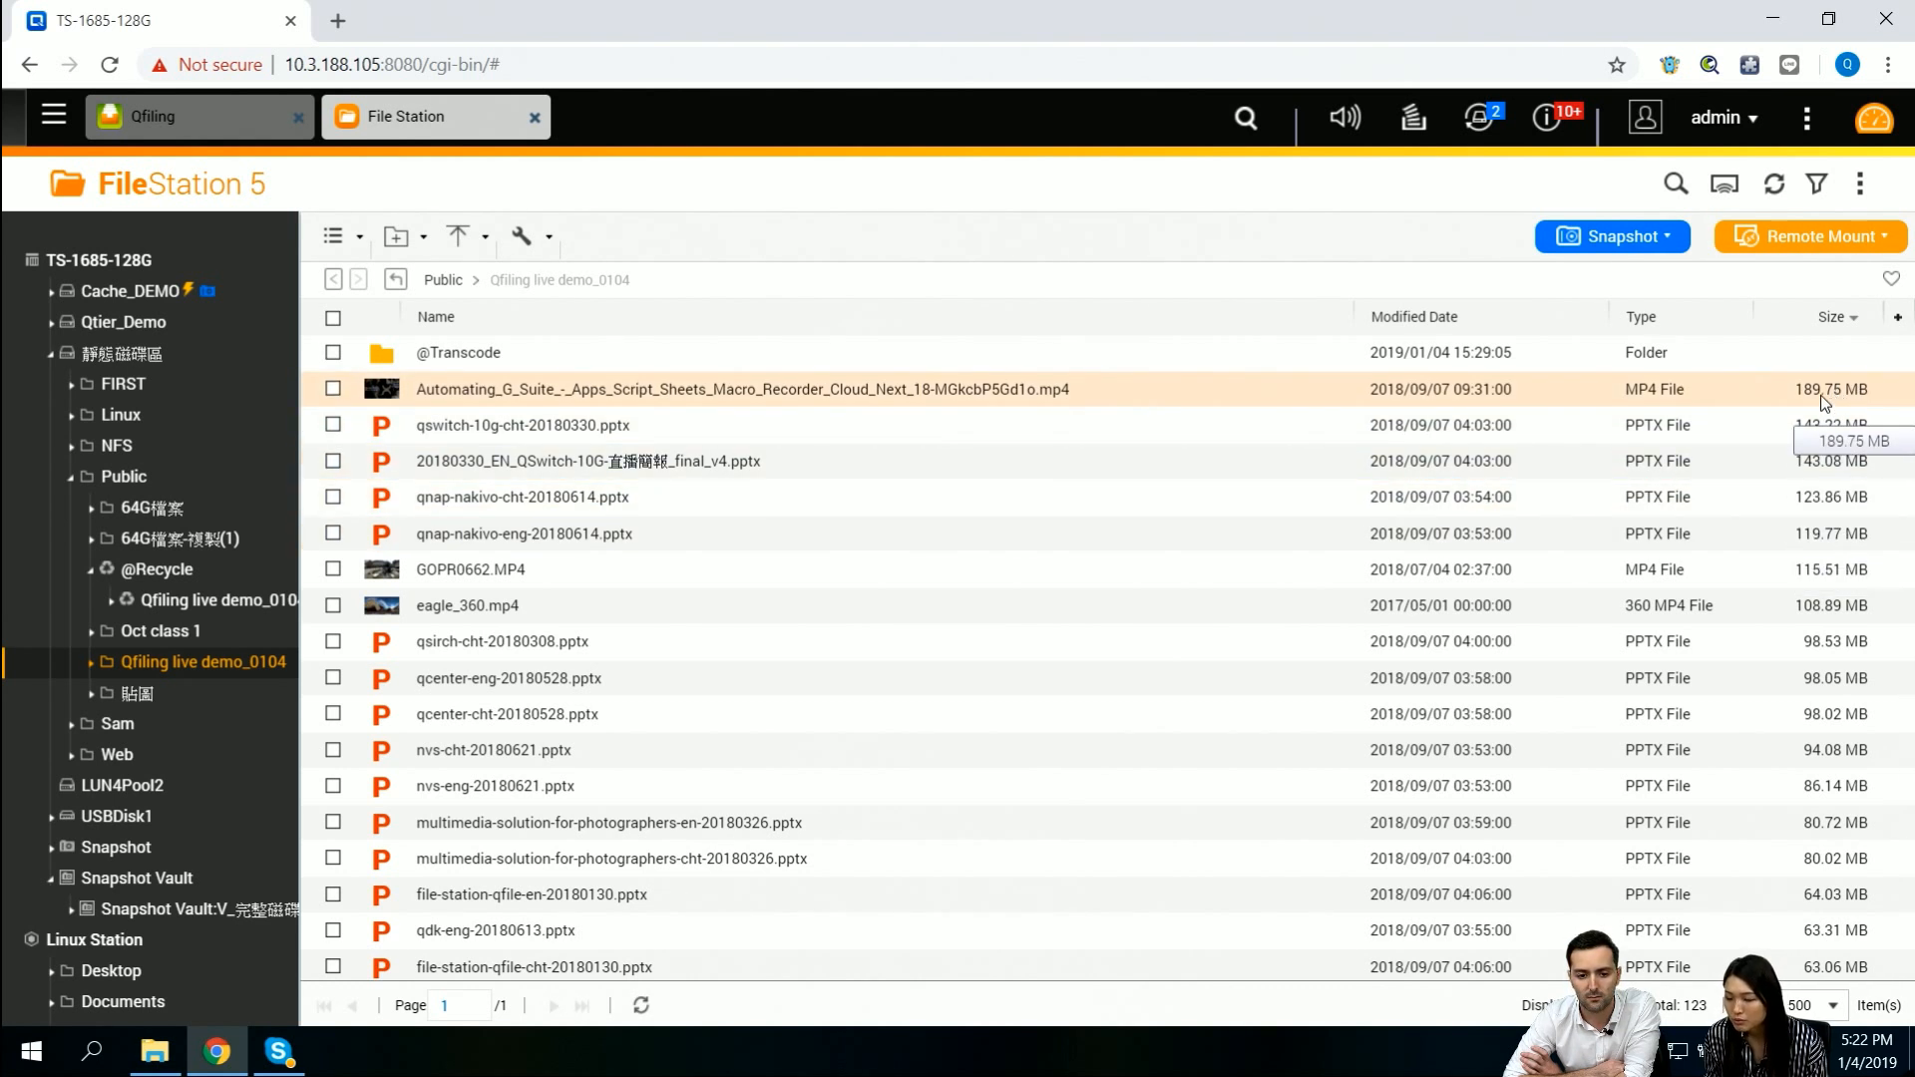
- Edit the Qfiling_recycle bin task in Qfiling, check its destination settings, and apply it to run once
click(185, 116)
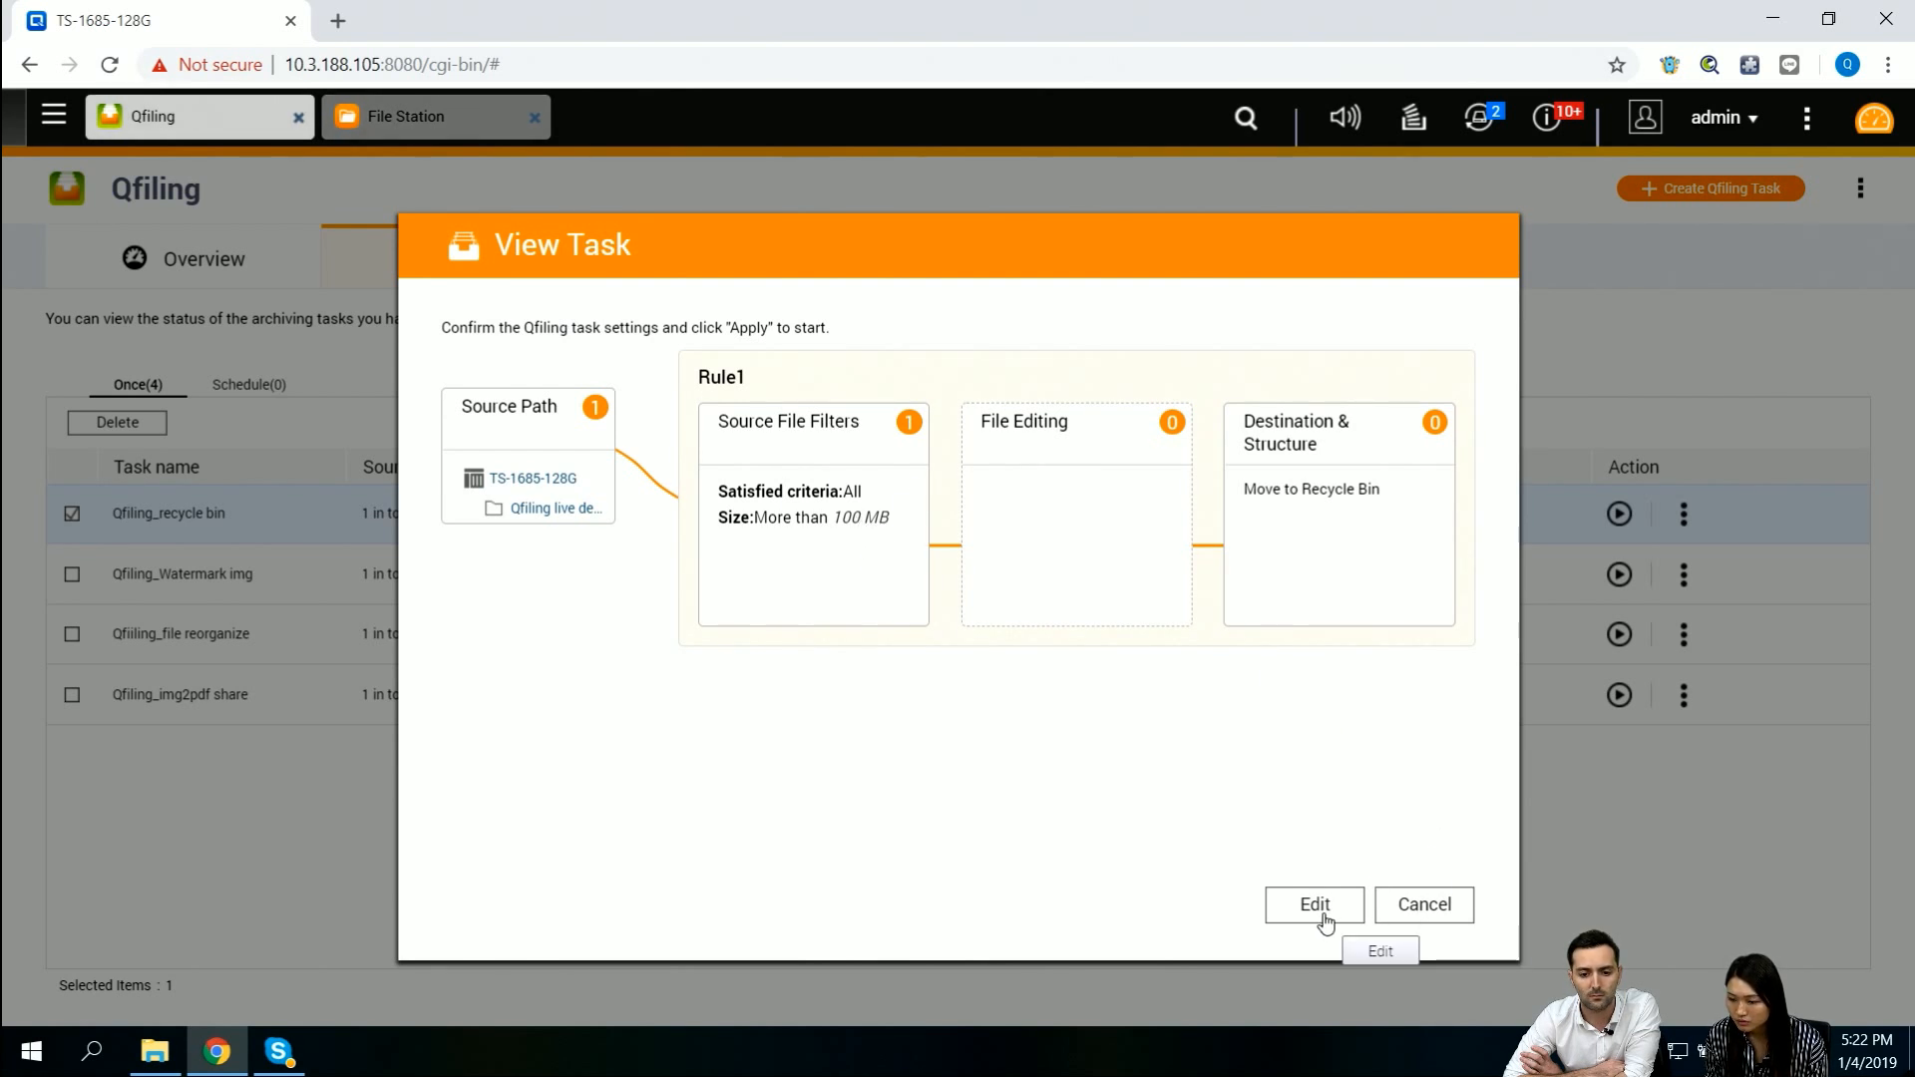
click(1283, 919)
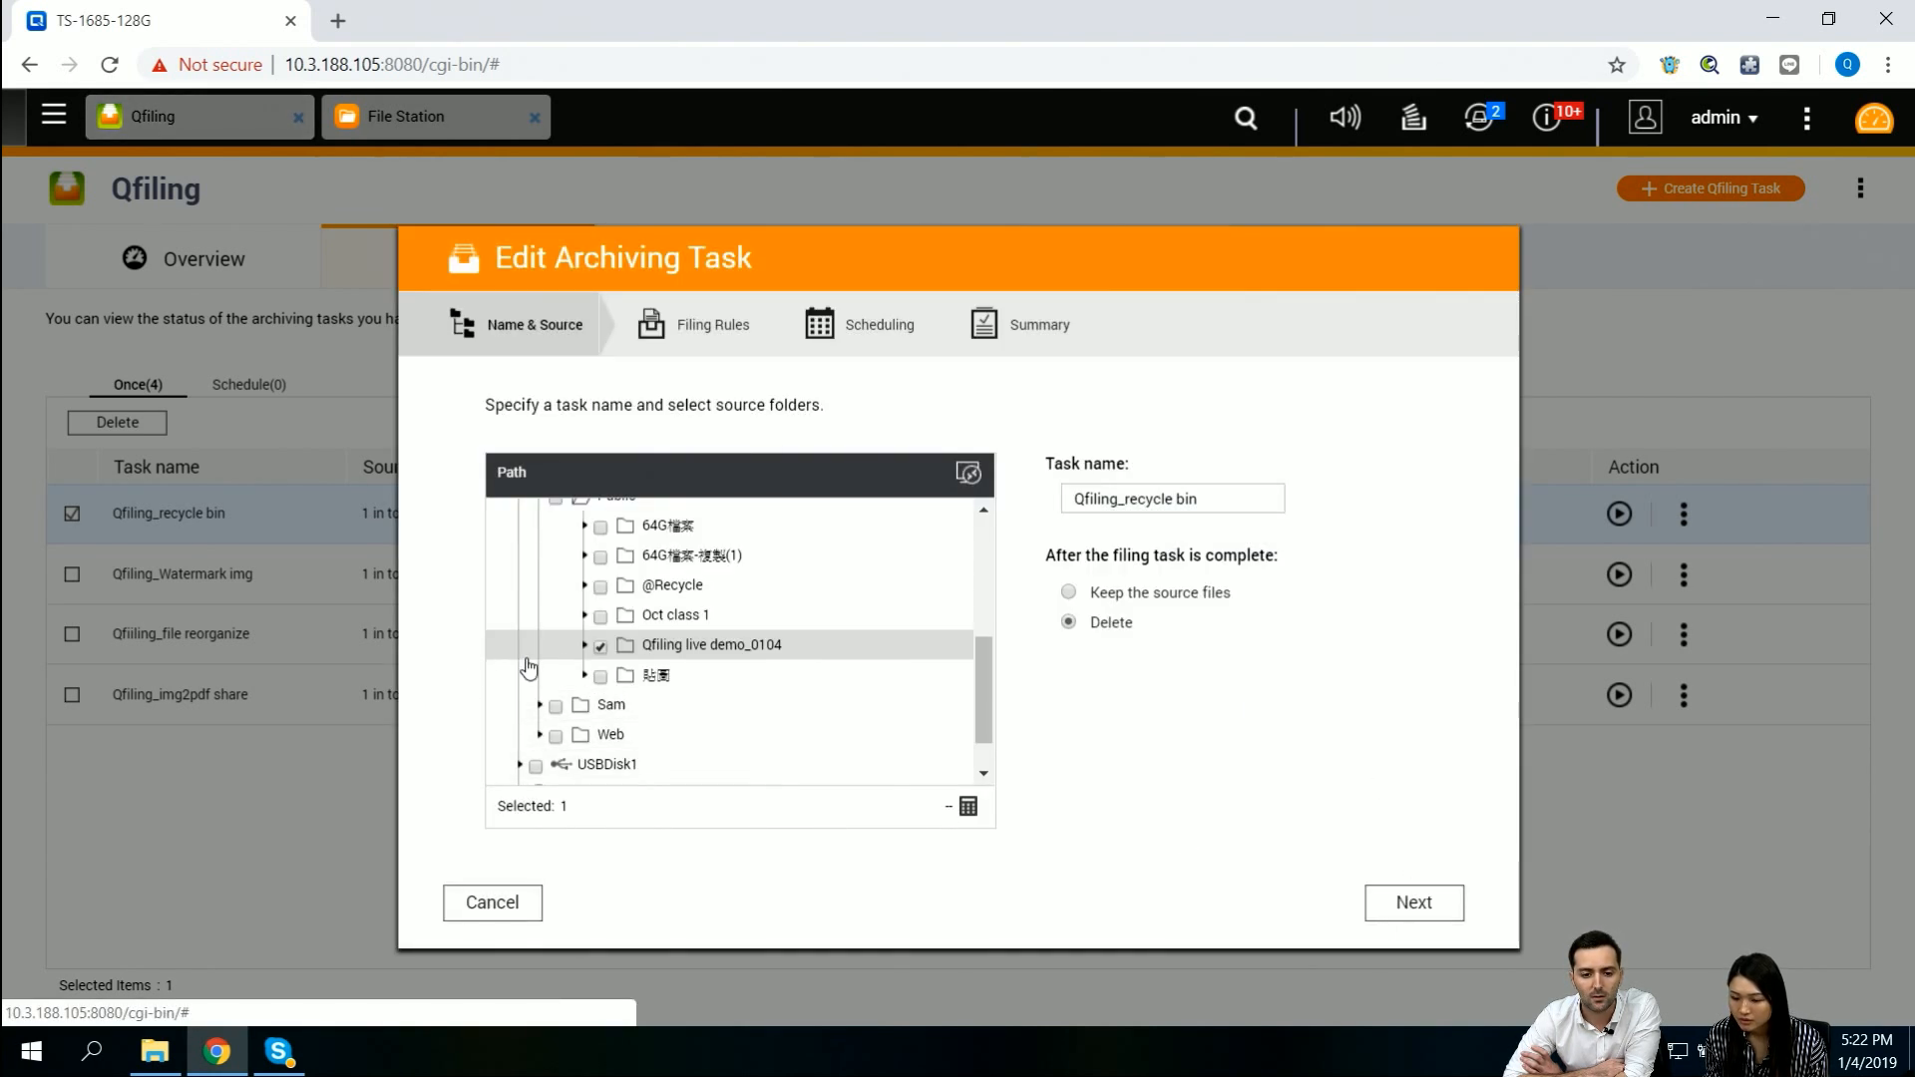
click(1414, 903)
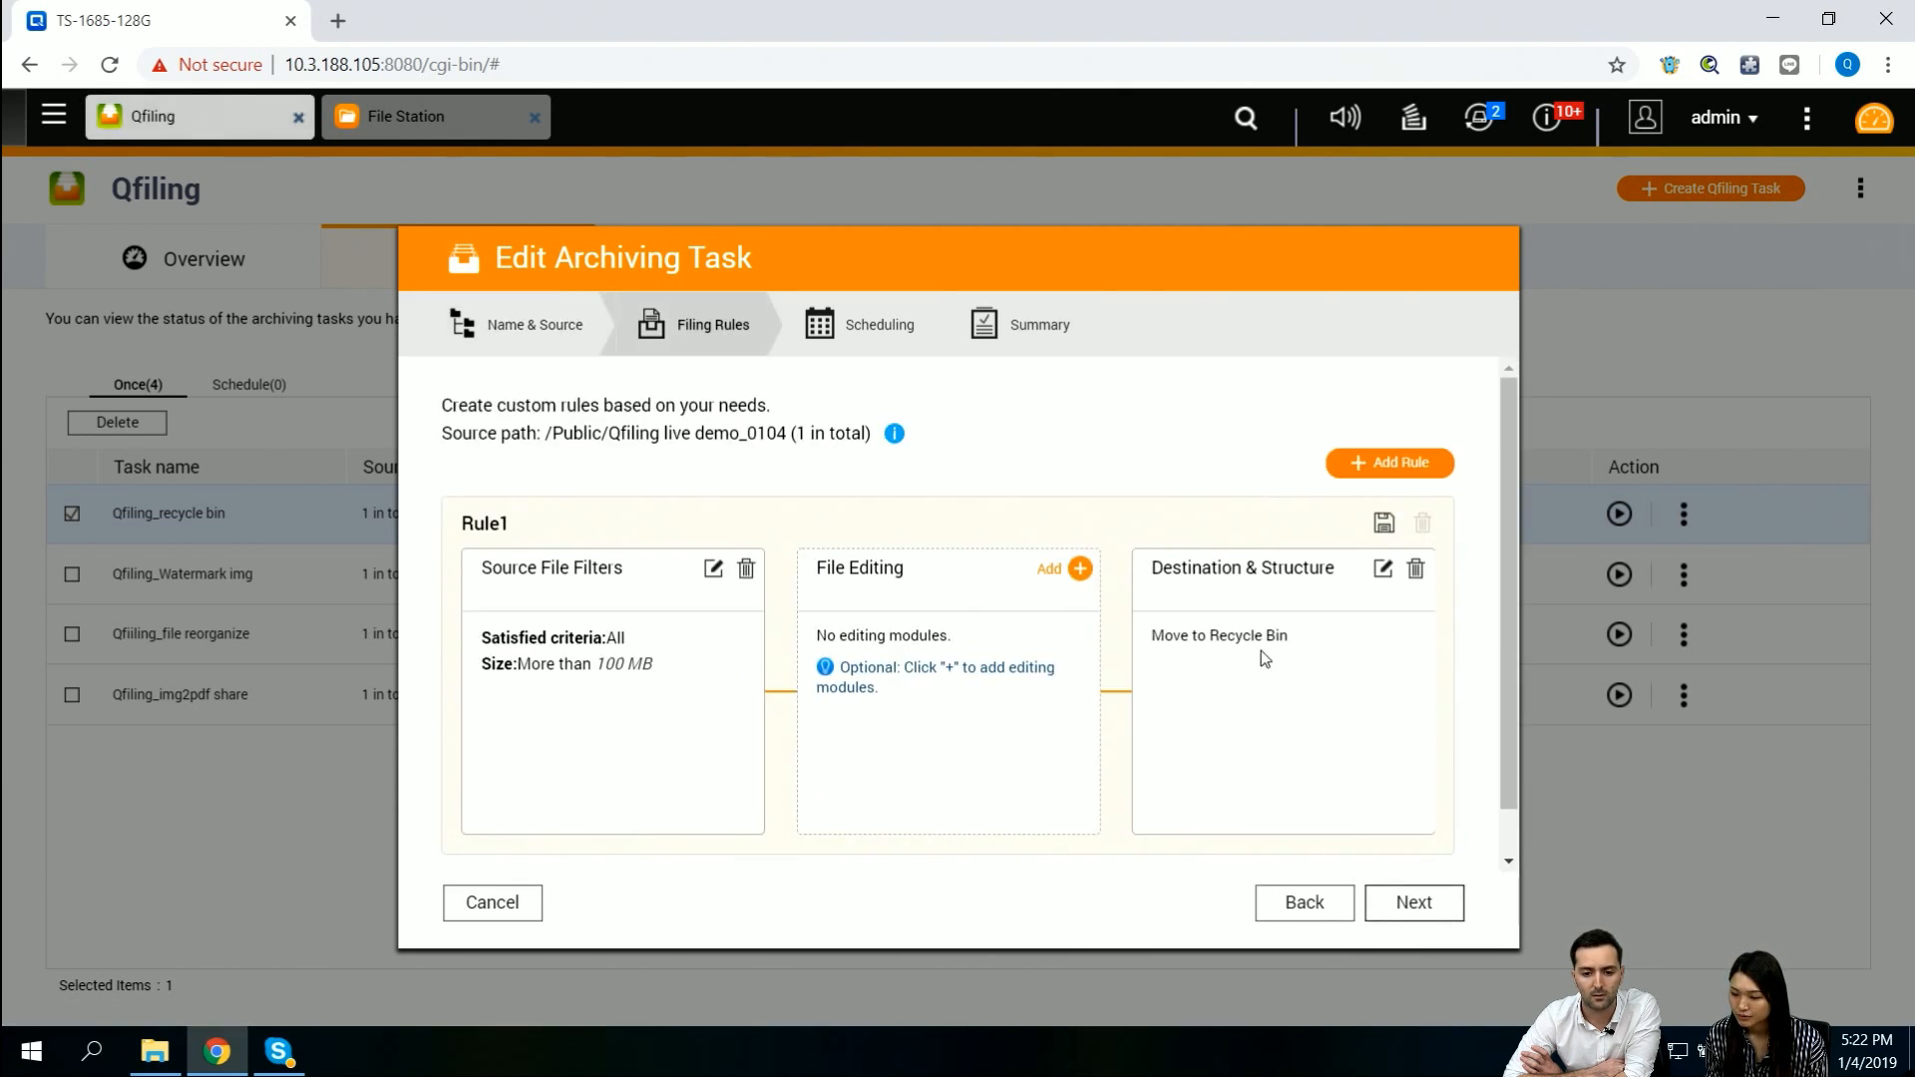
click(1382, 565)
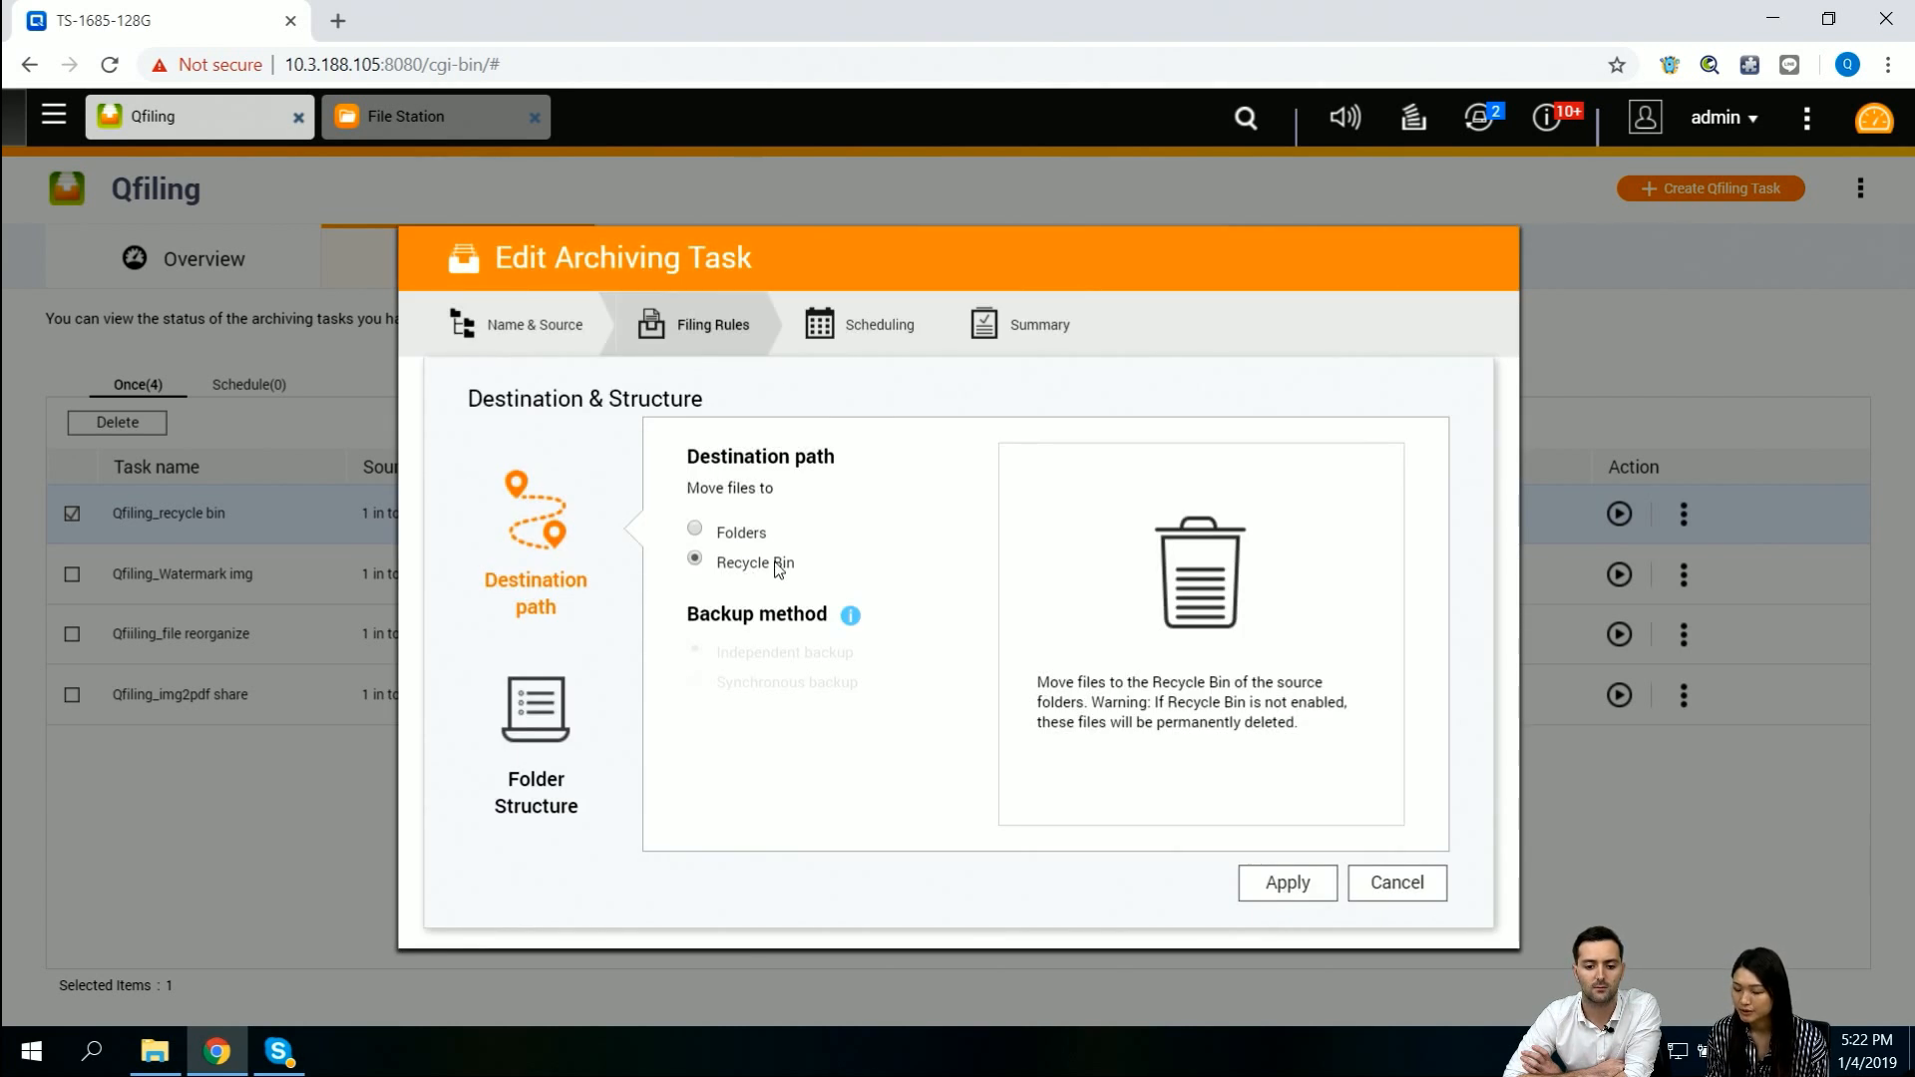
click(1397, 883)
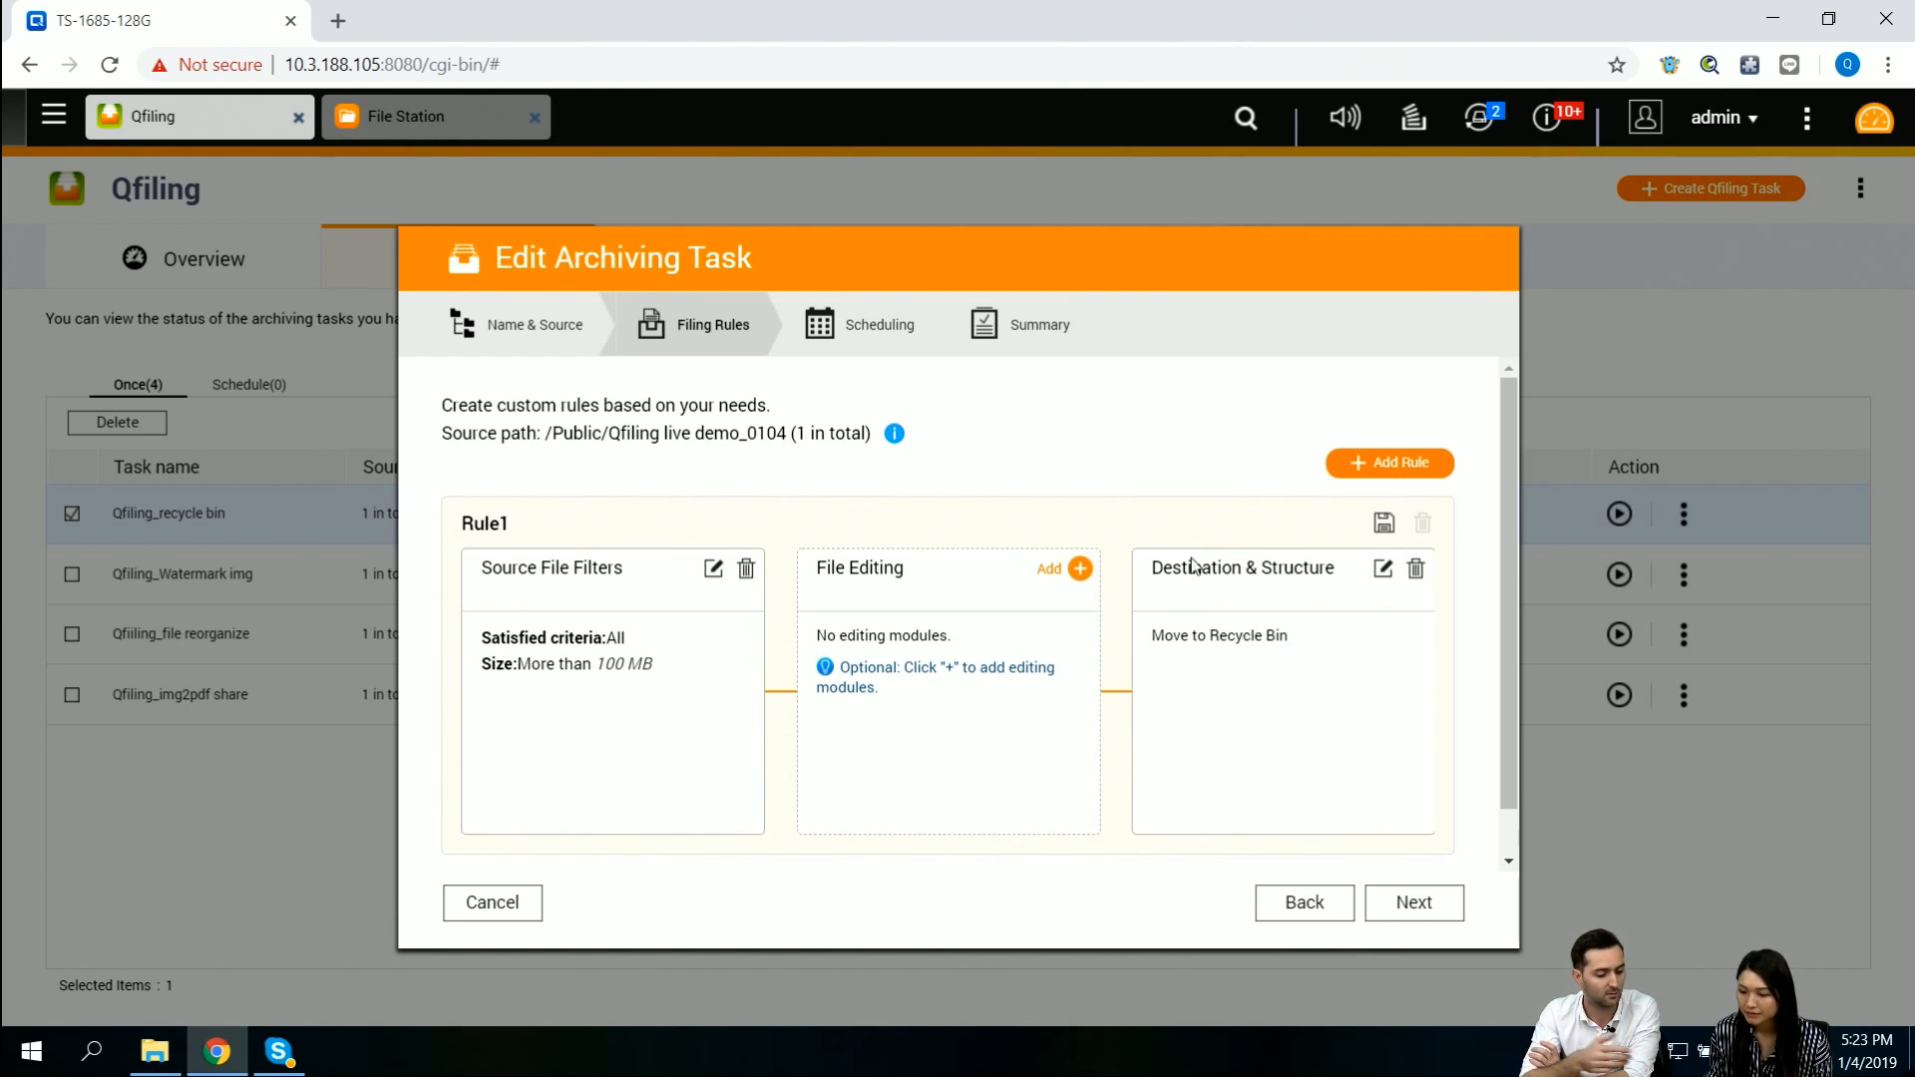
click(1435, 920)
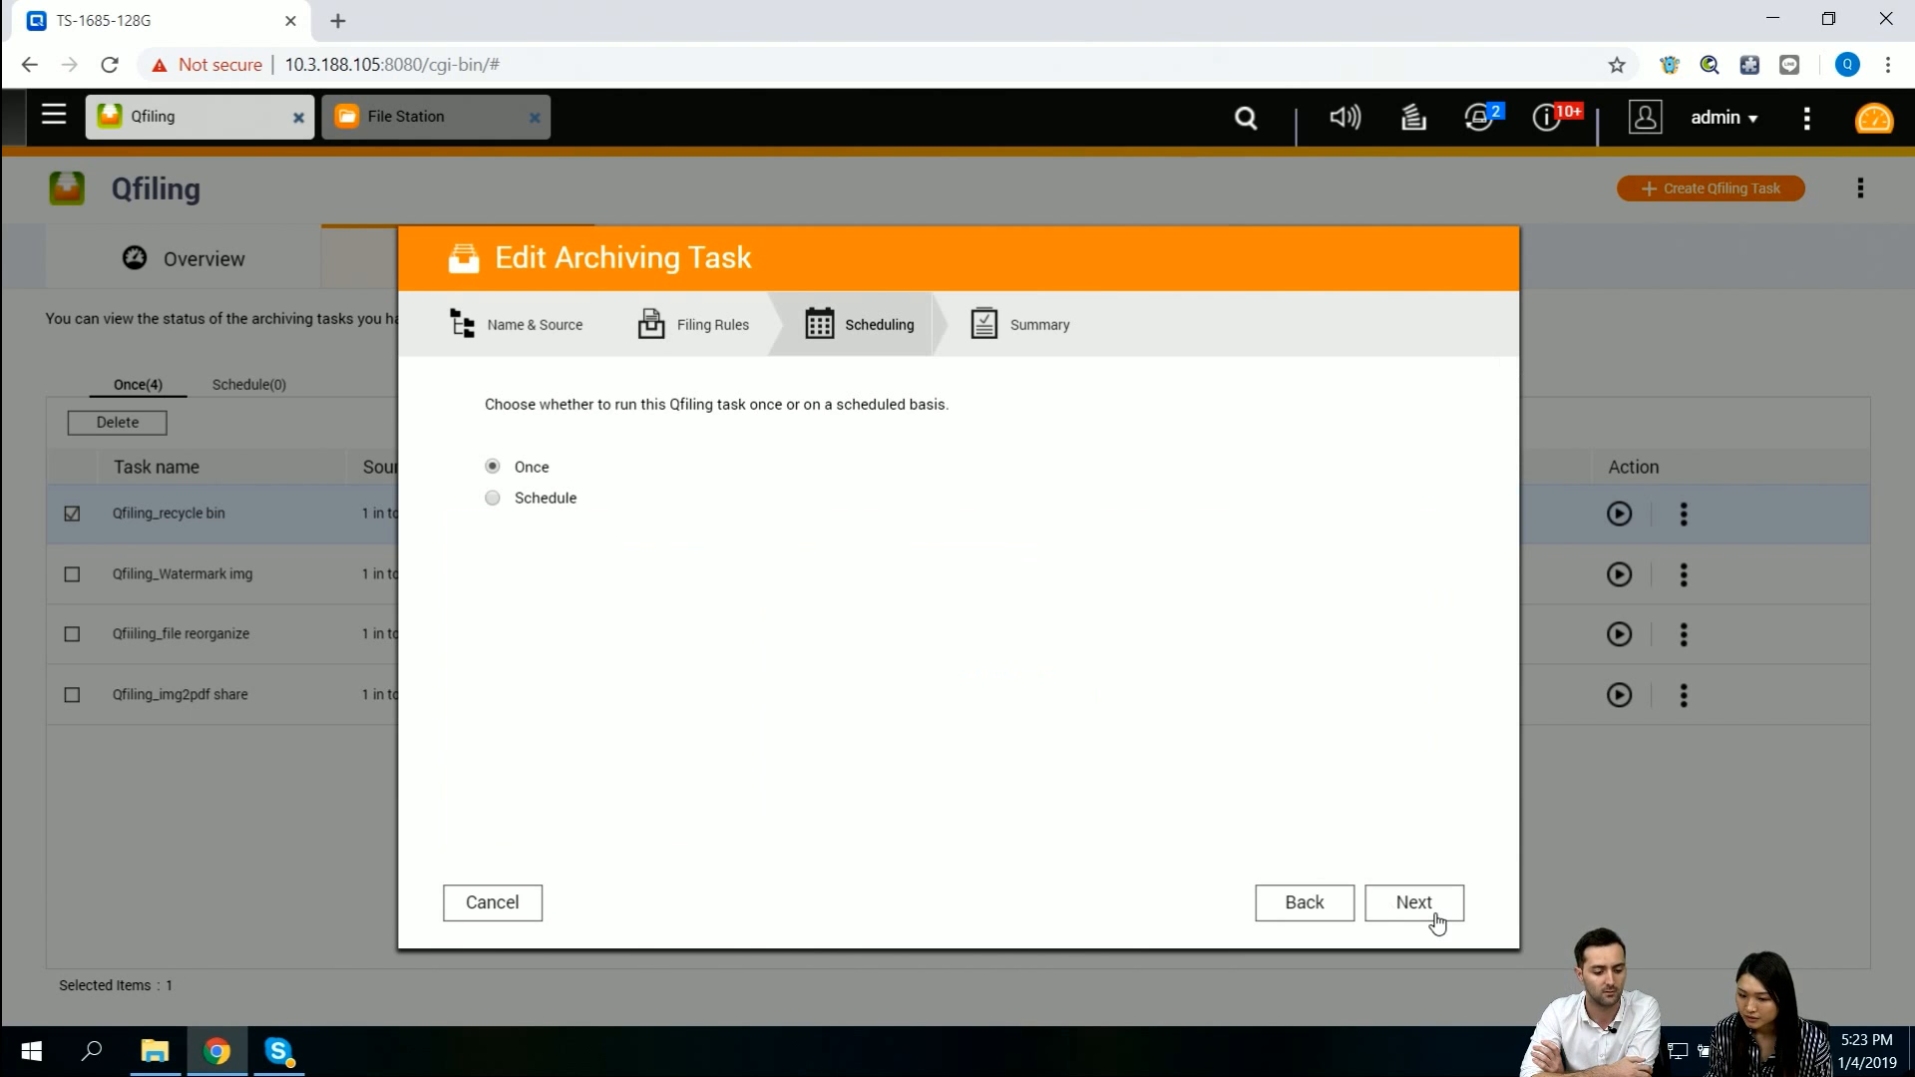
click(1394, 910)
click(1410, 915)
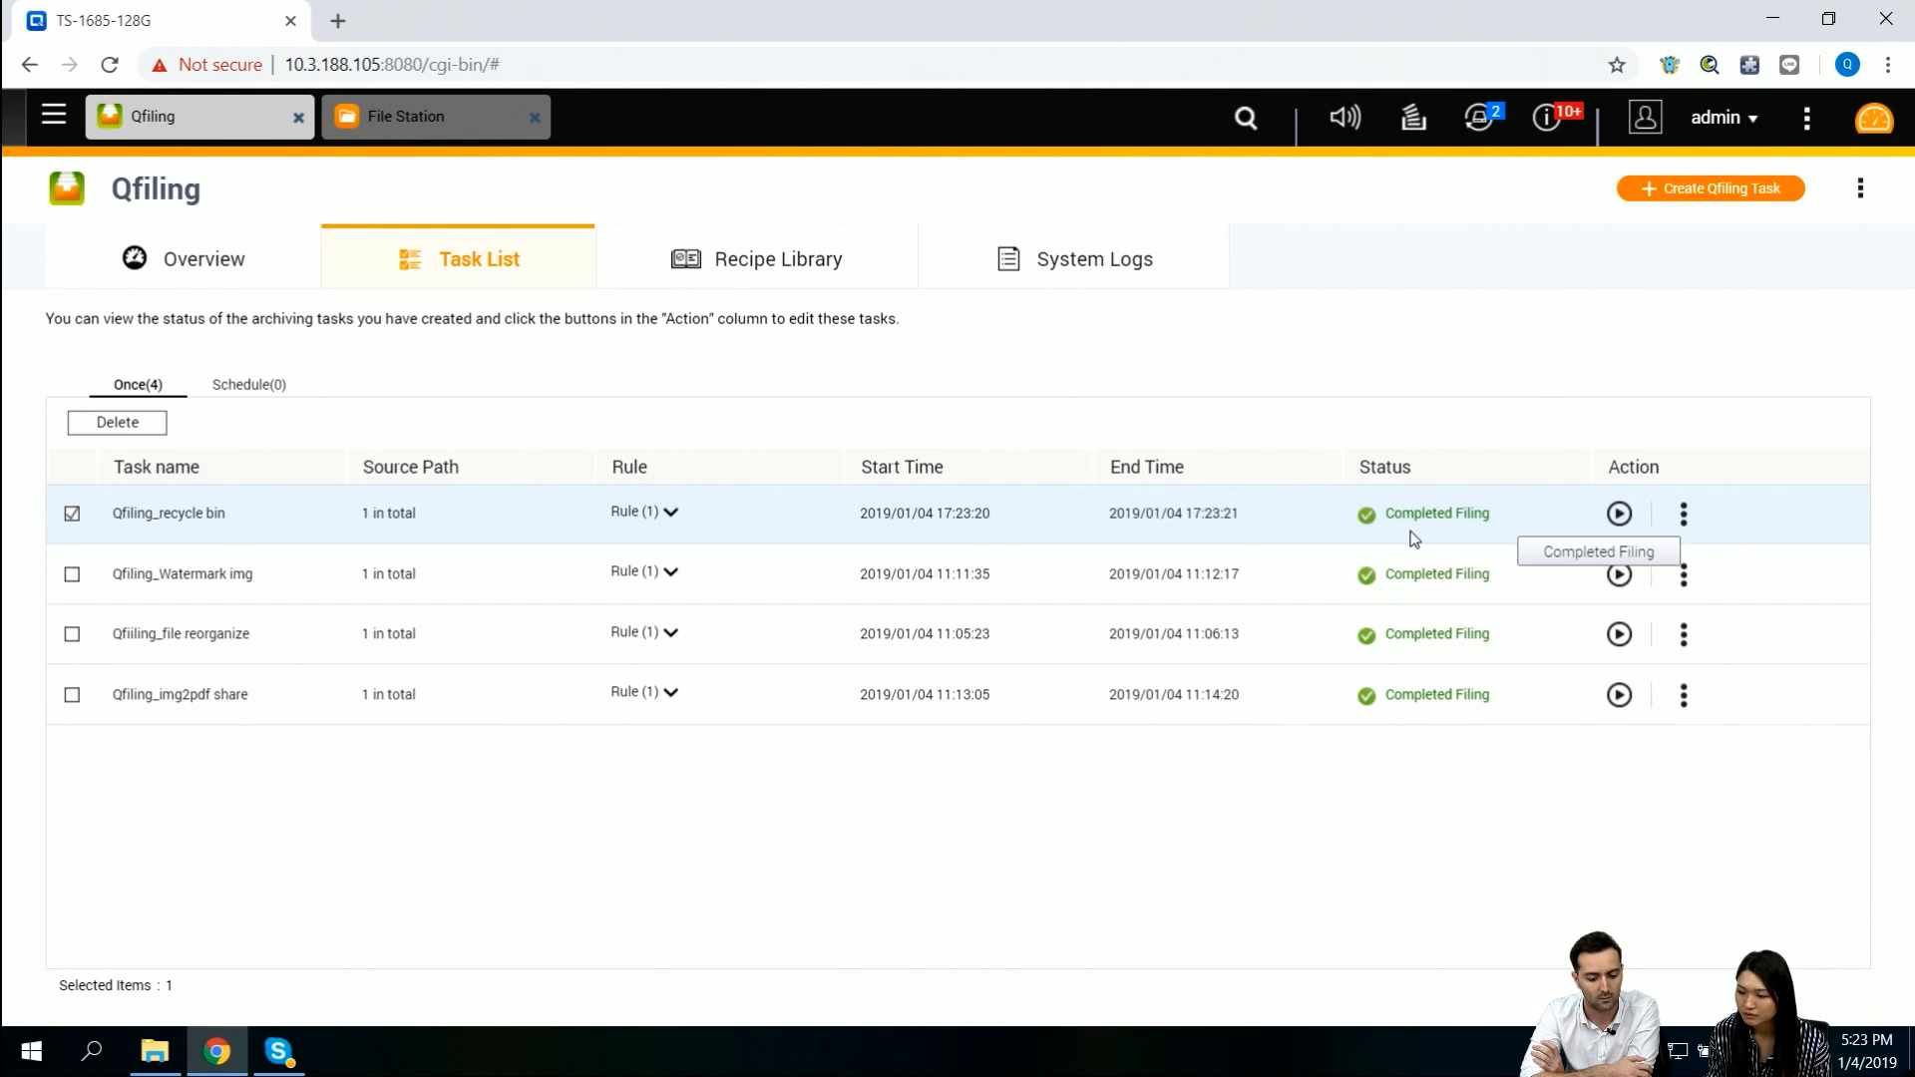
click(429, 118)
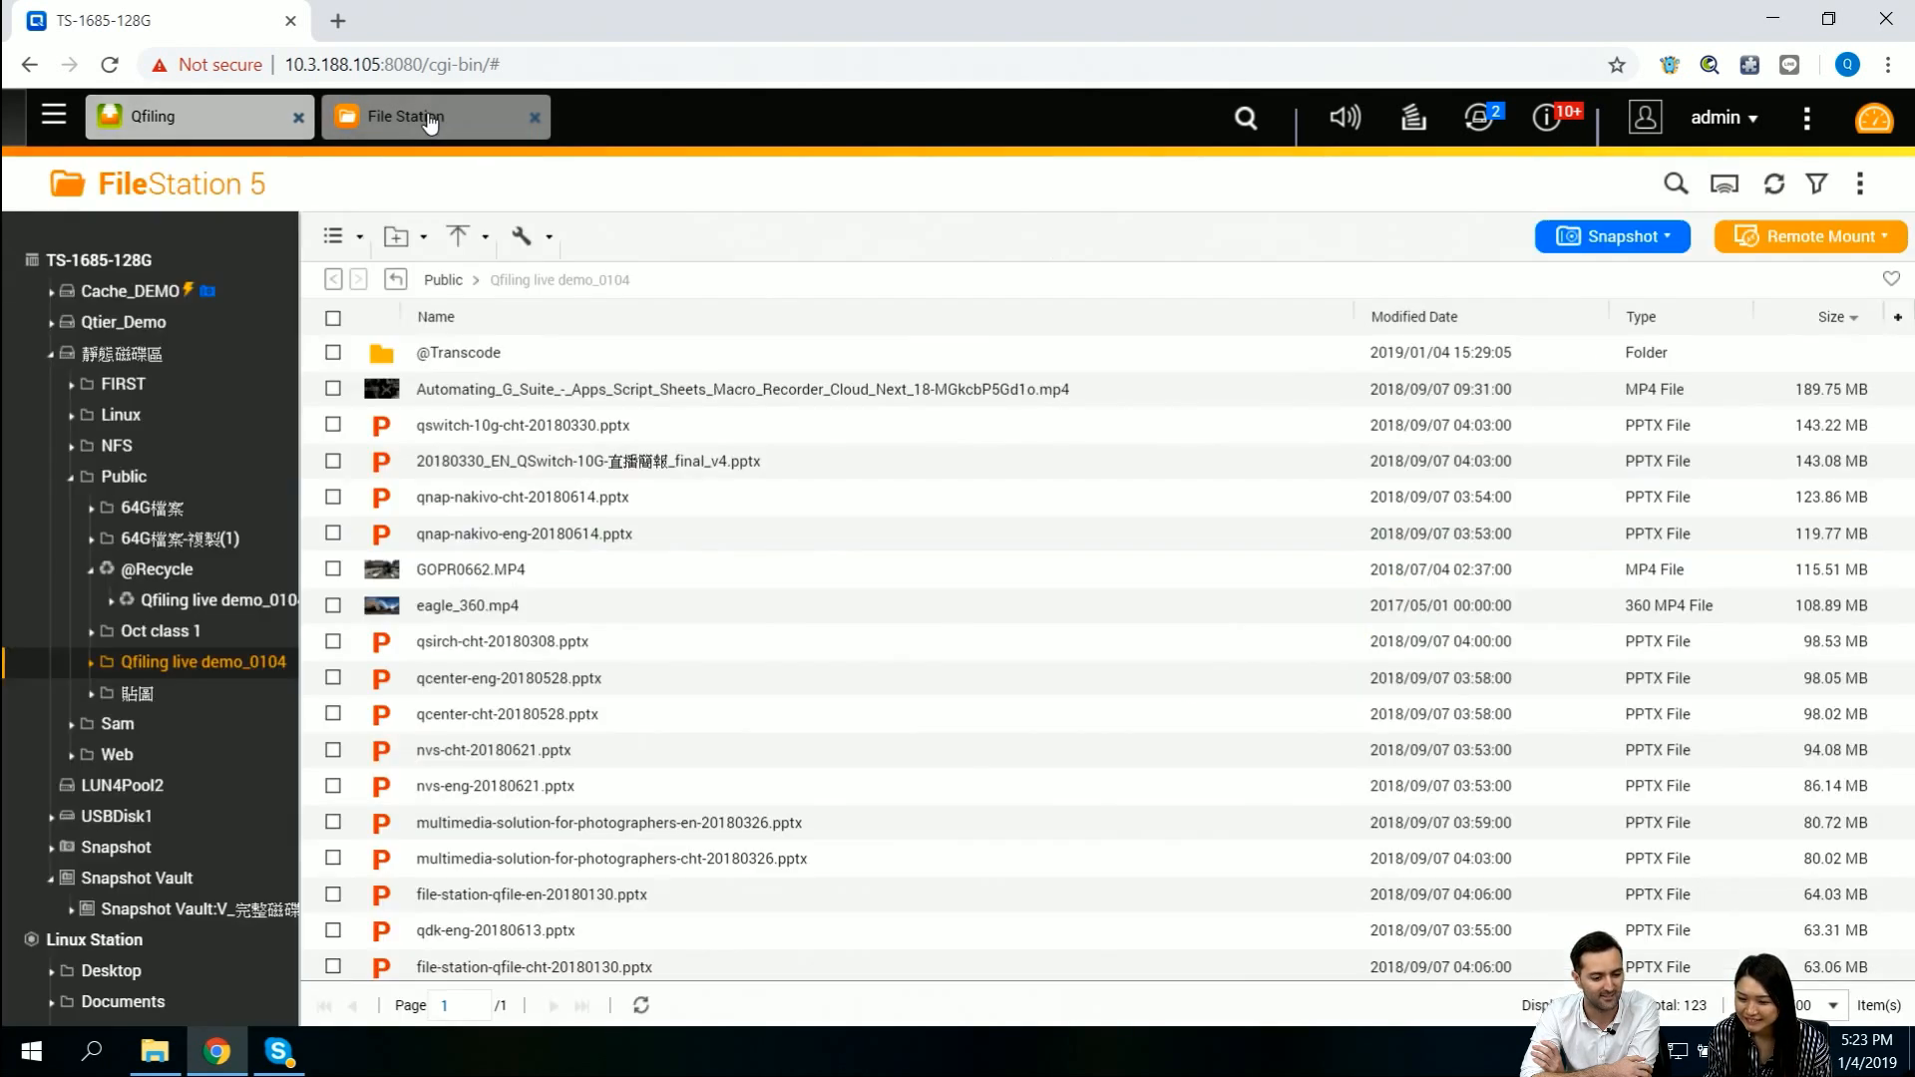
click(1775, 185)
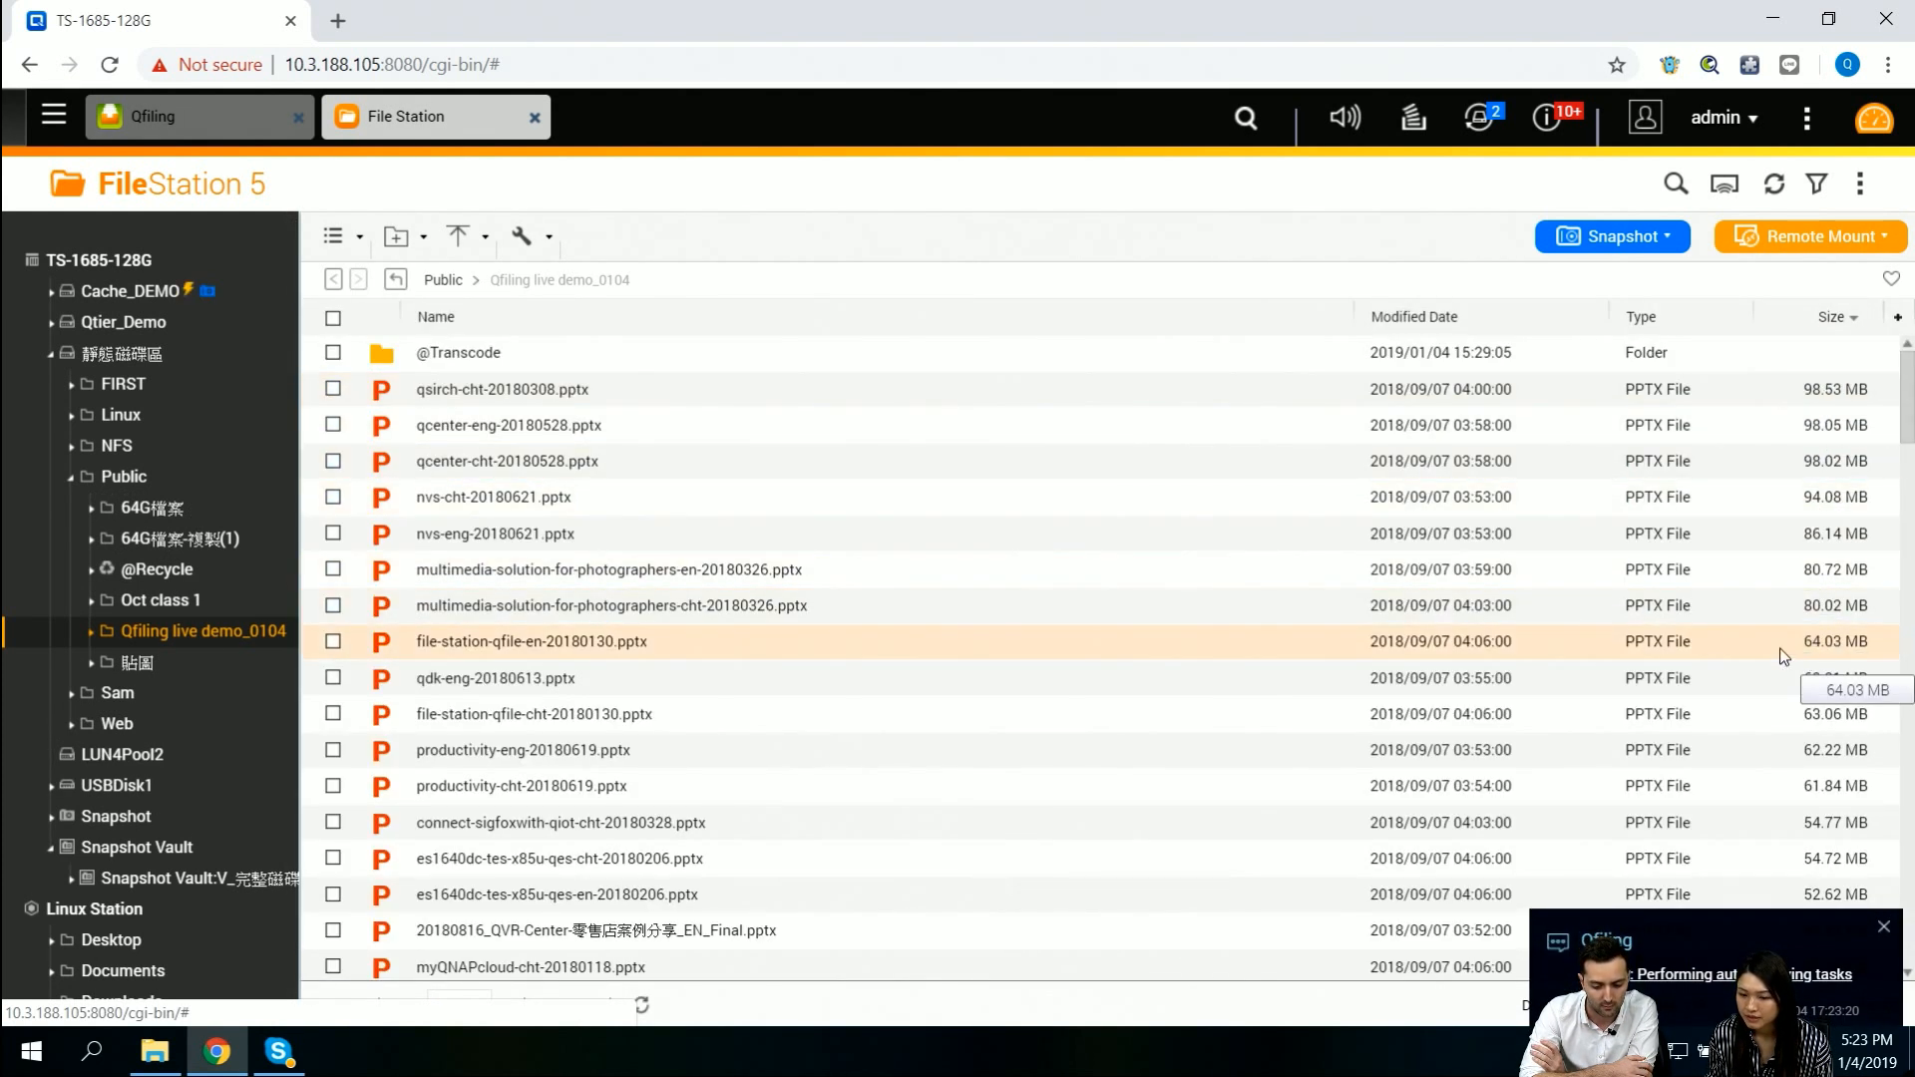
click(111, 478)
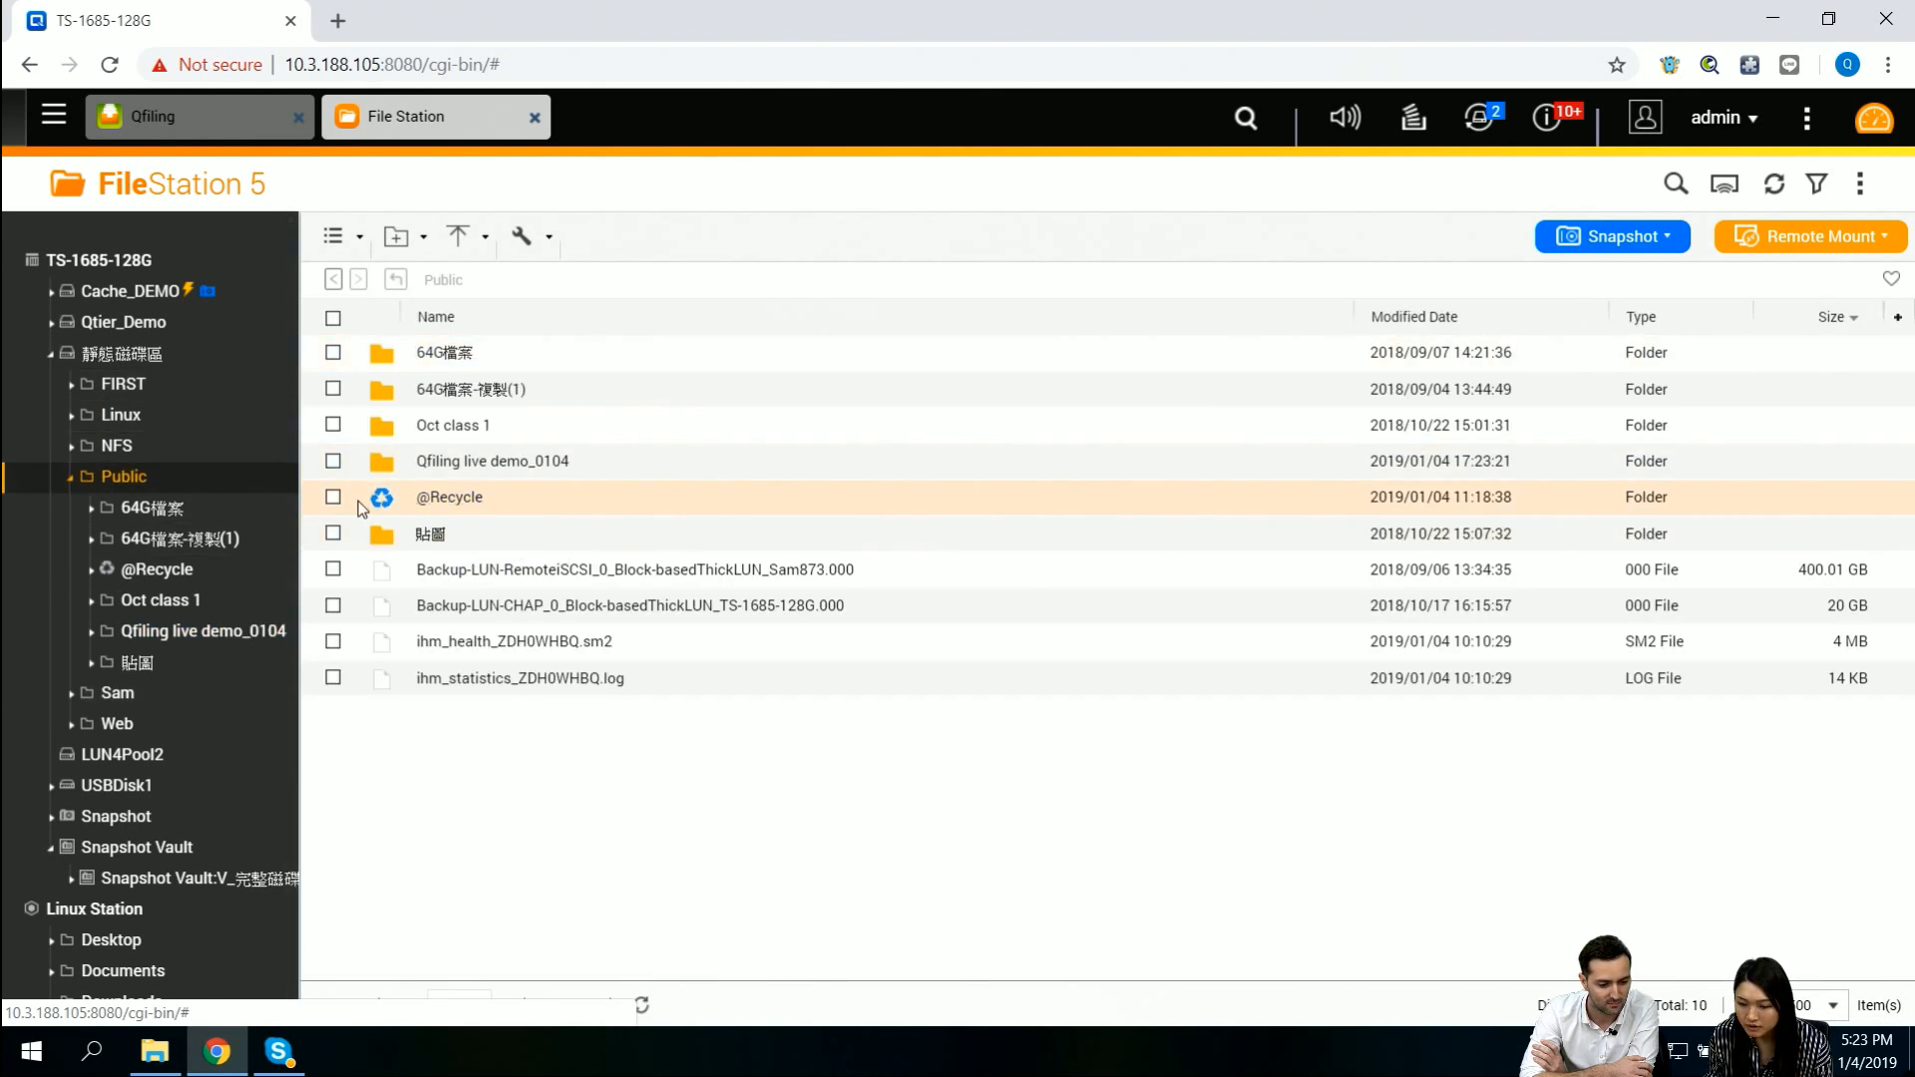
click(441, 502)
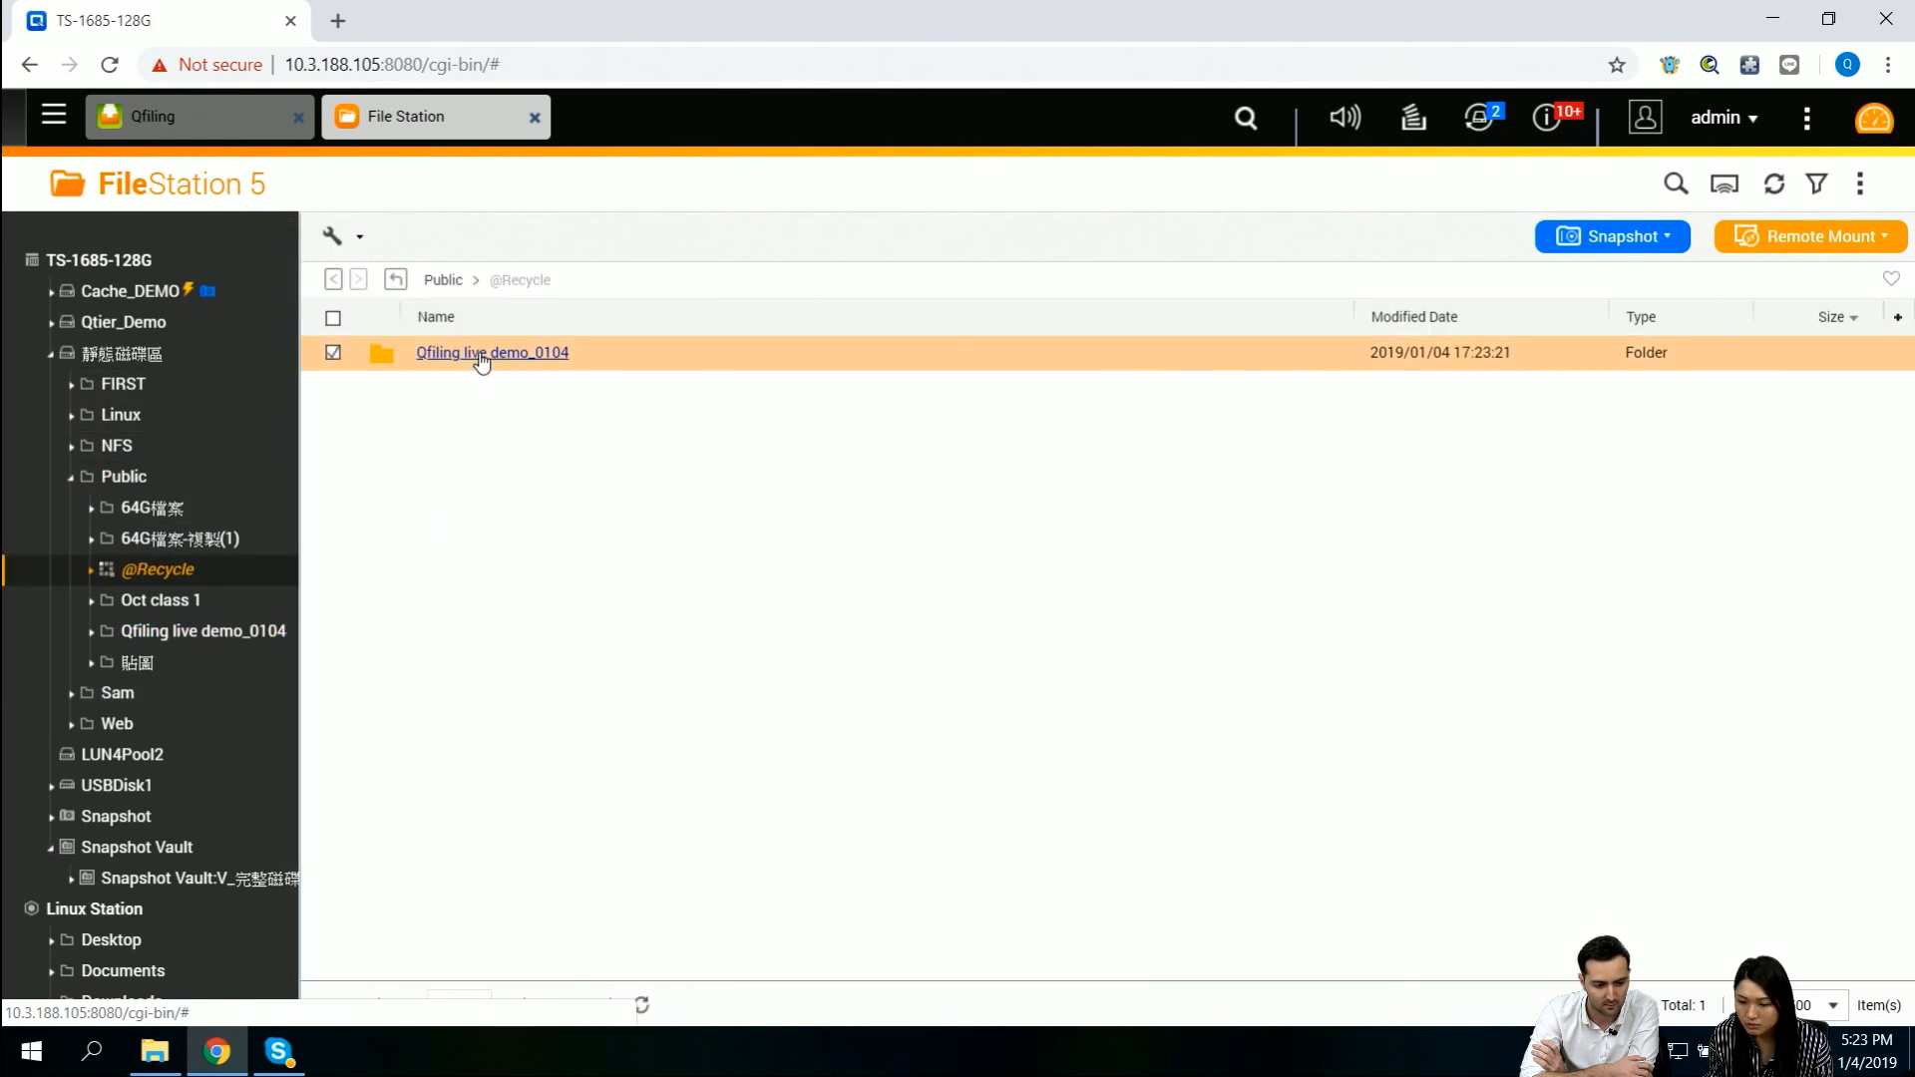
click(481, 355)
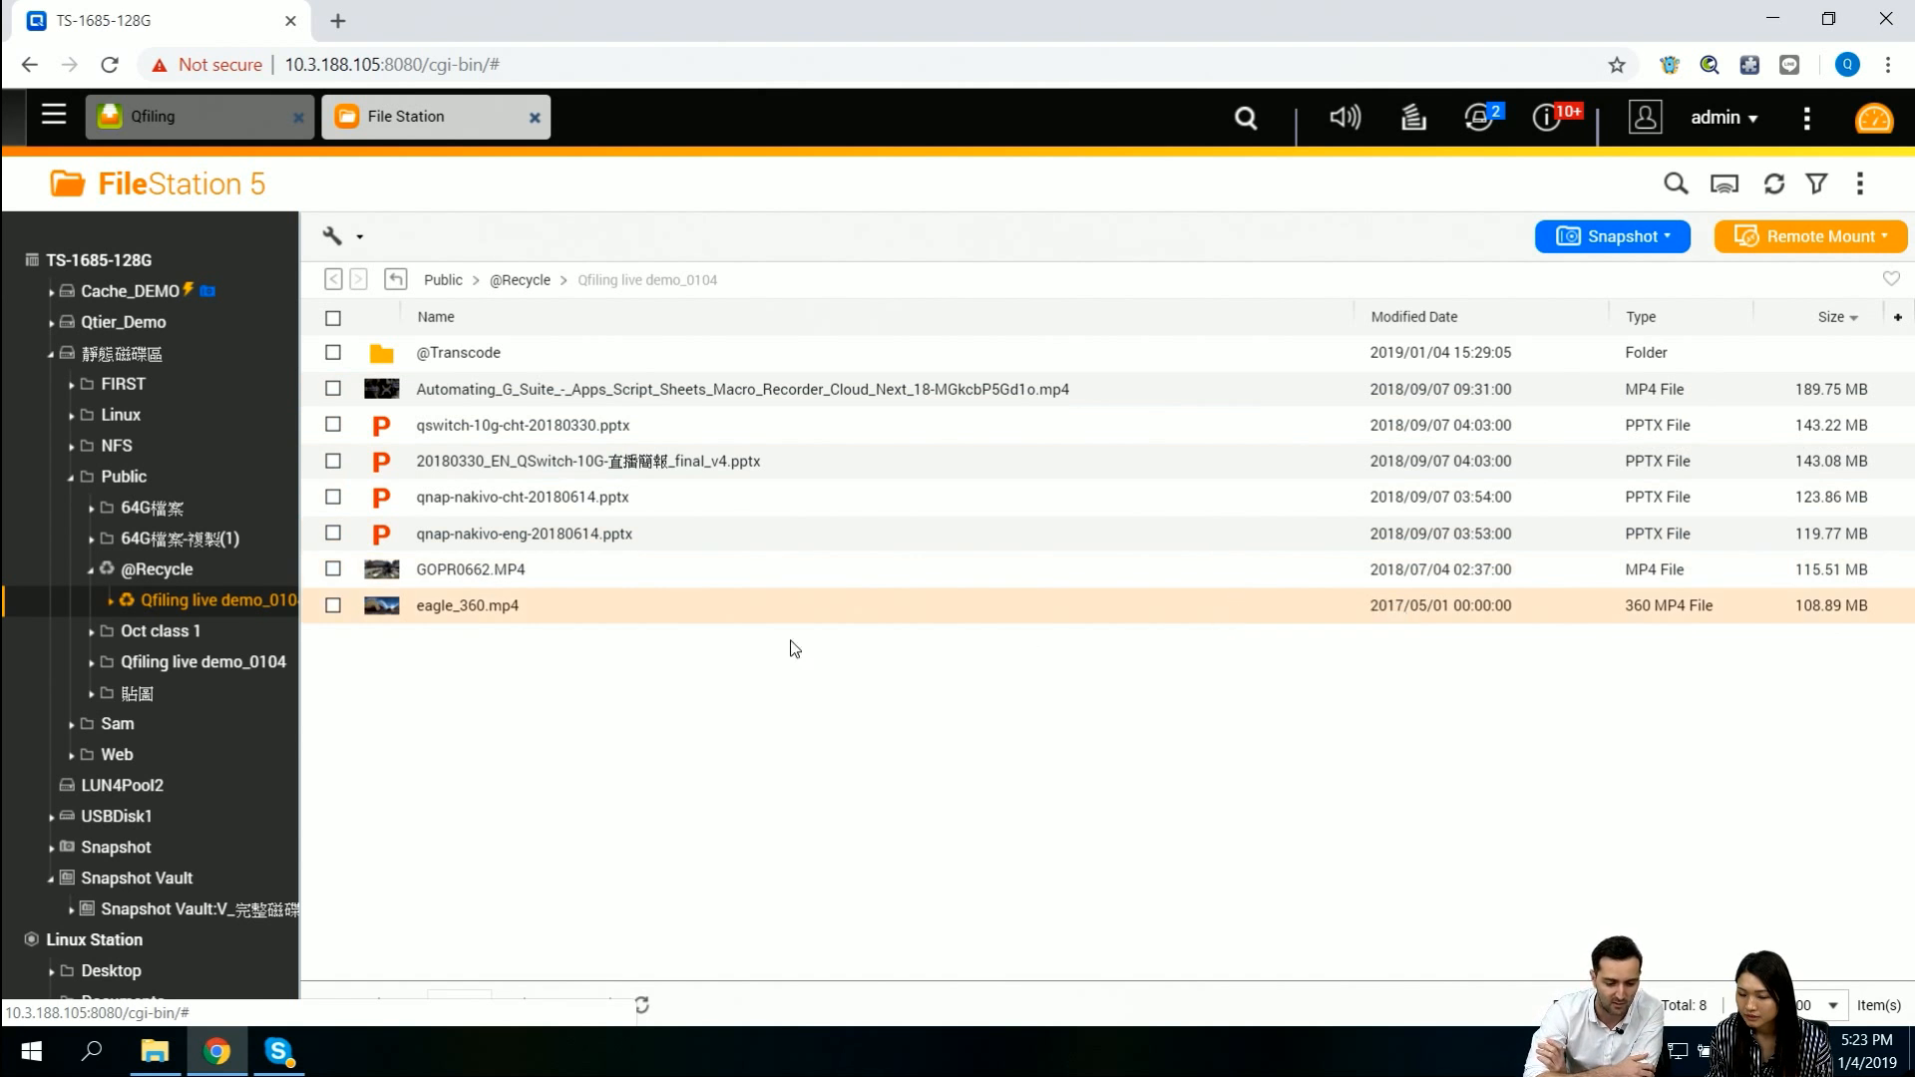
- Switch to Qfiling, deselect the Qfiling_recycle bin task, and view the Qfiling_Watermark img task
click(182, 130)
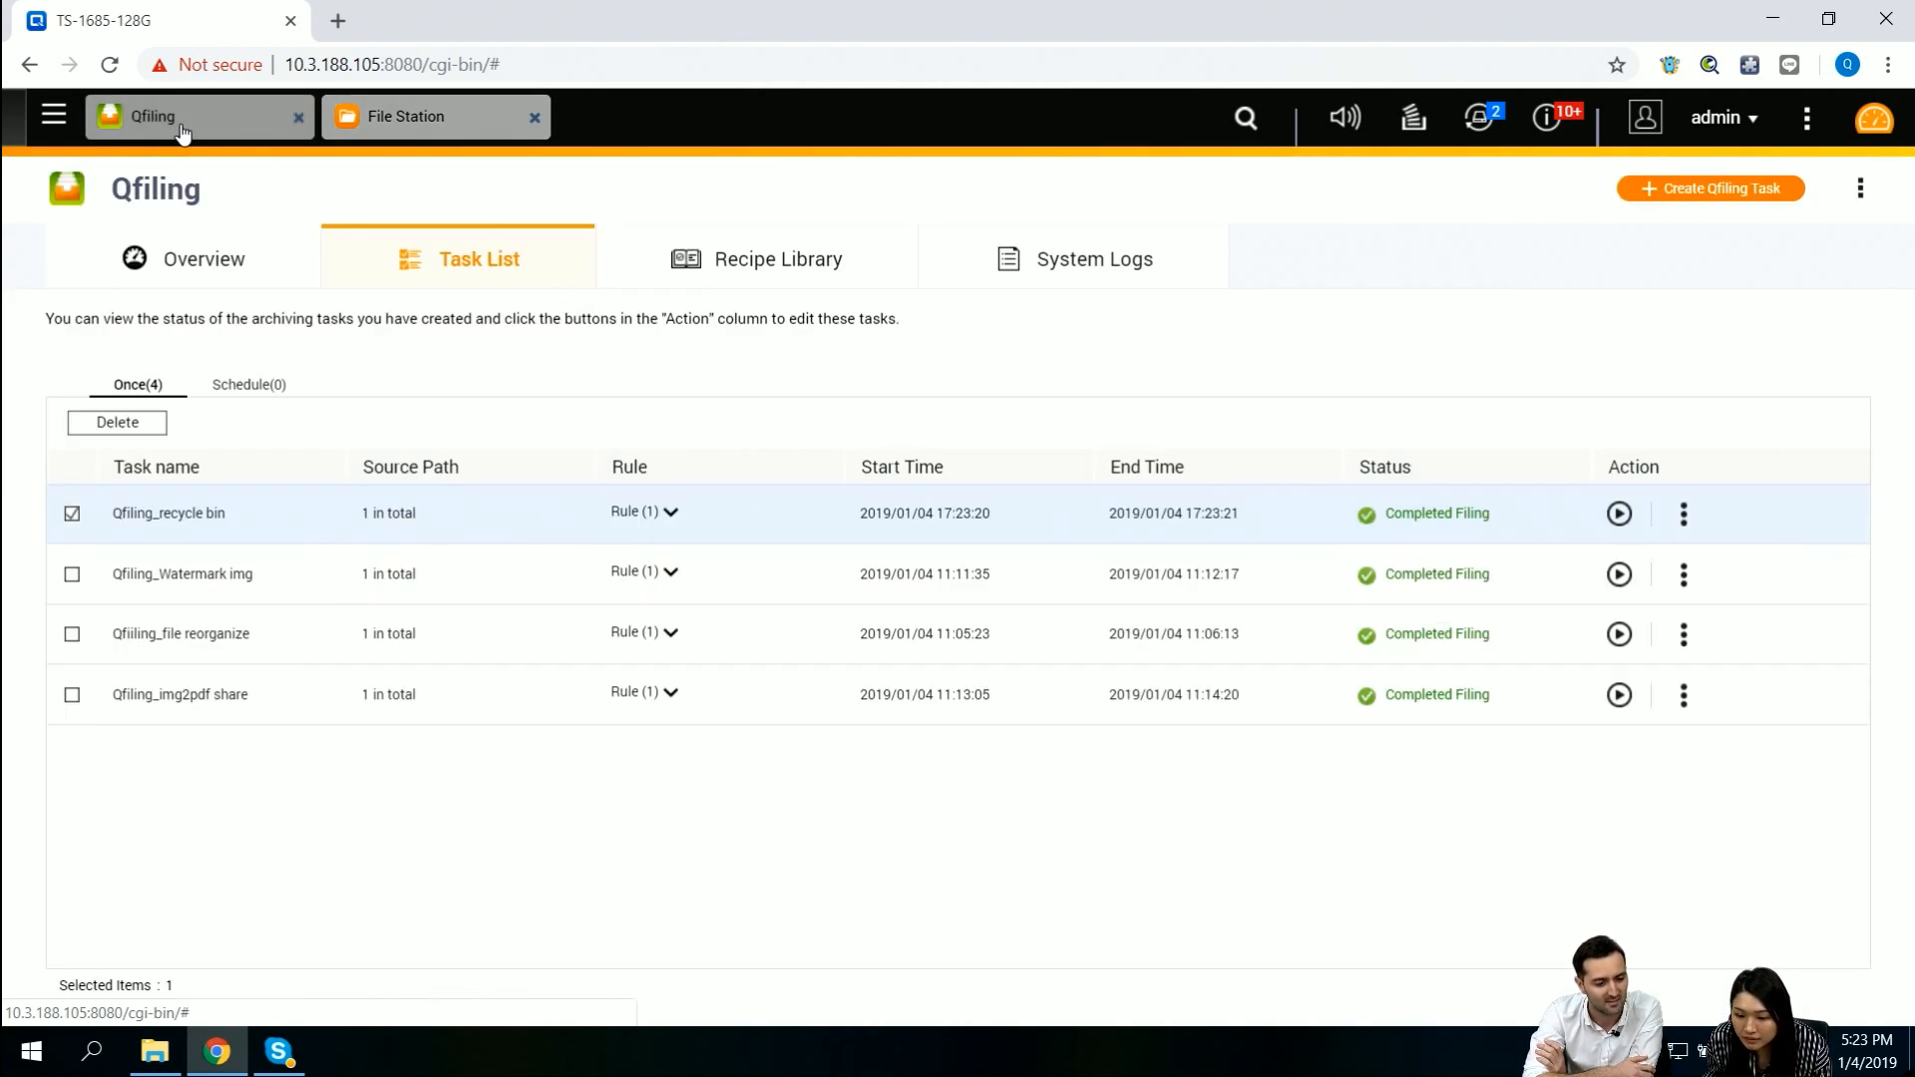
click(72, 514)
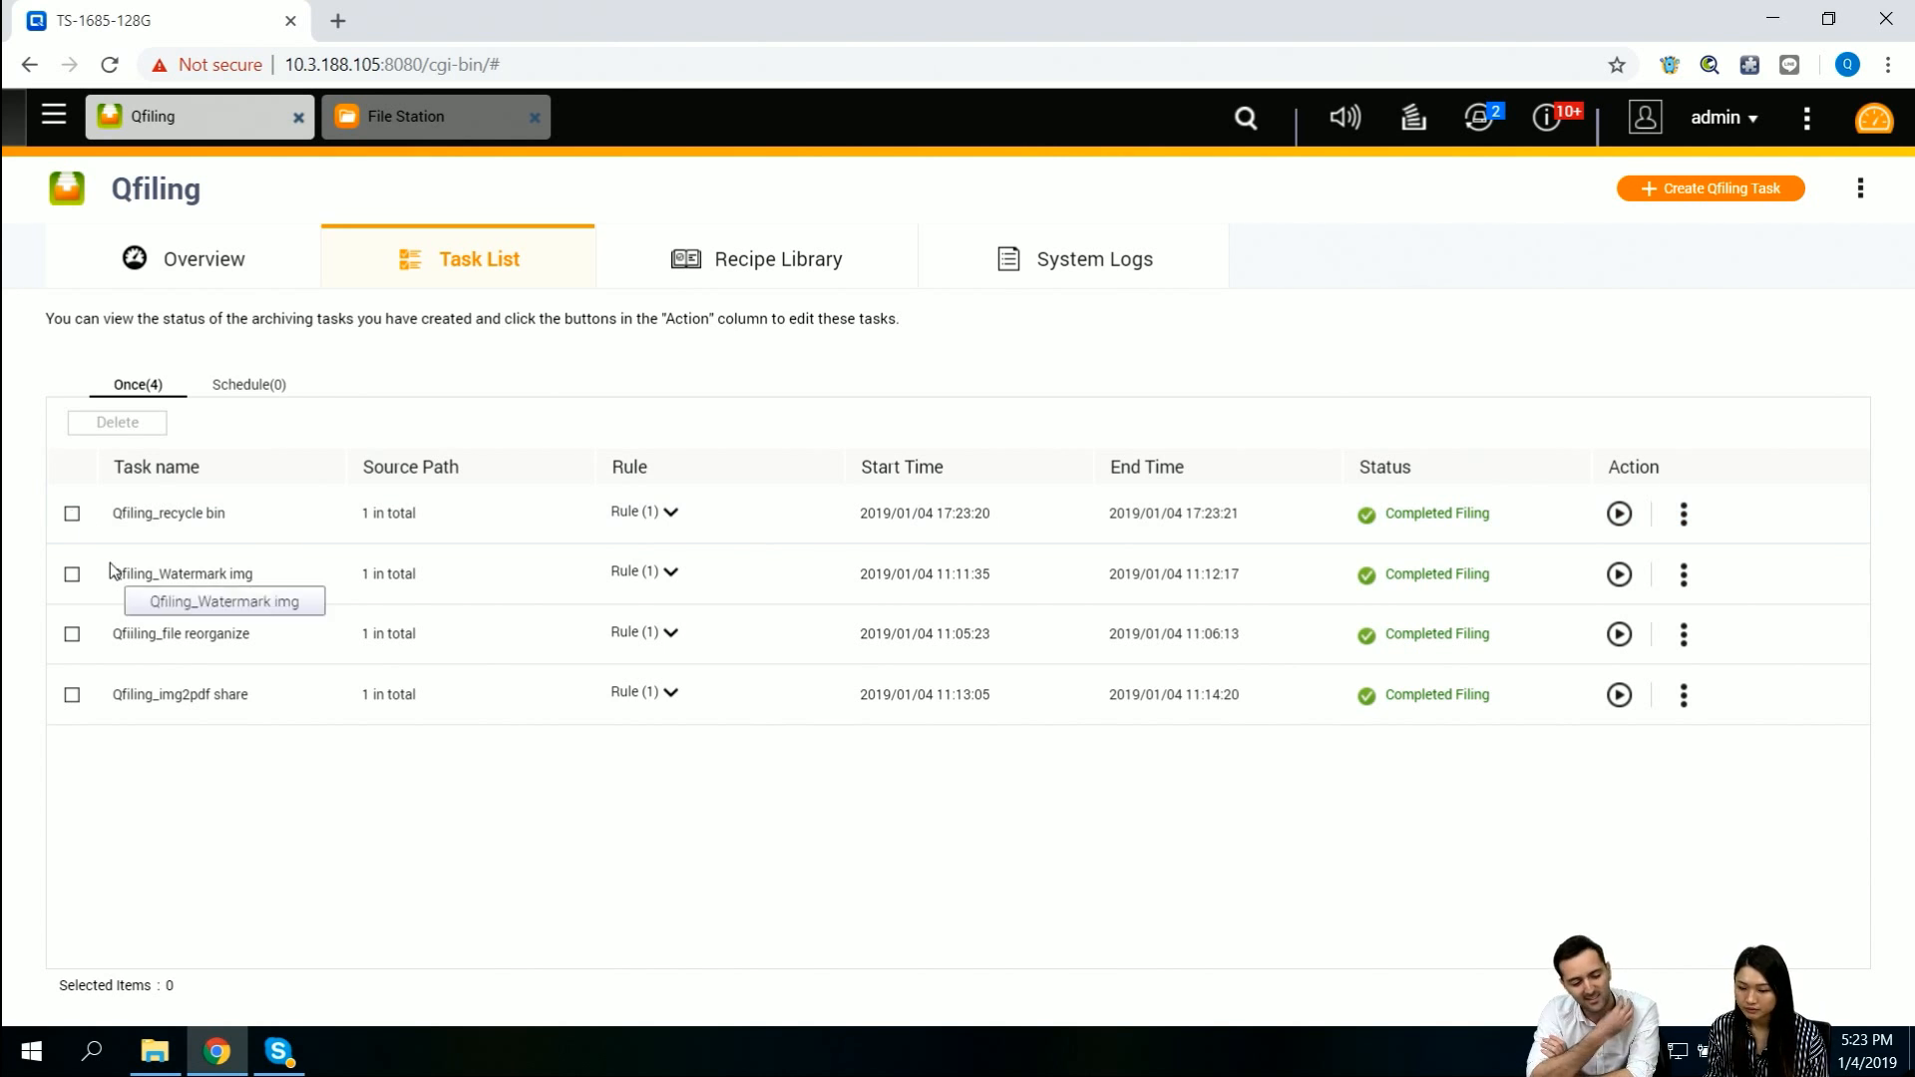
click(1689, 582)
click(1685, 574)
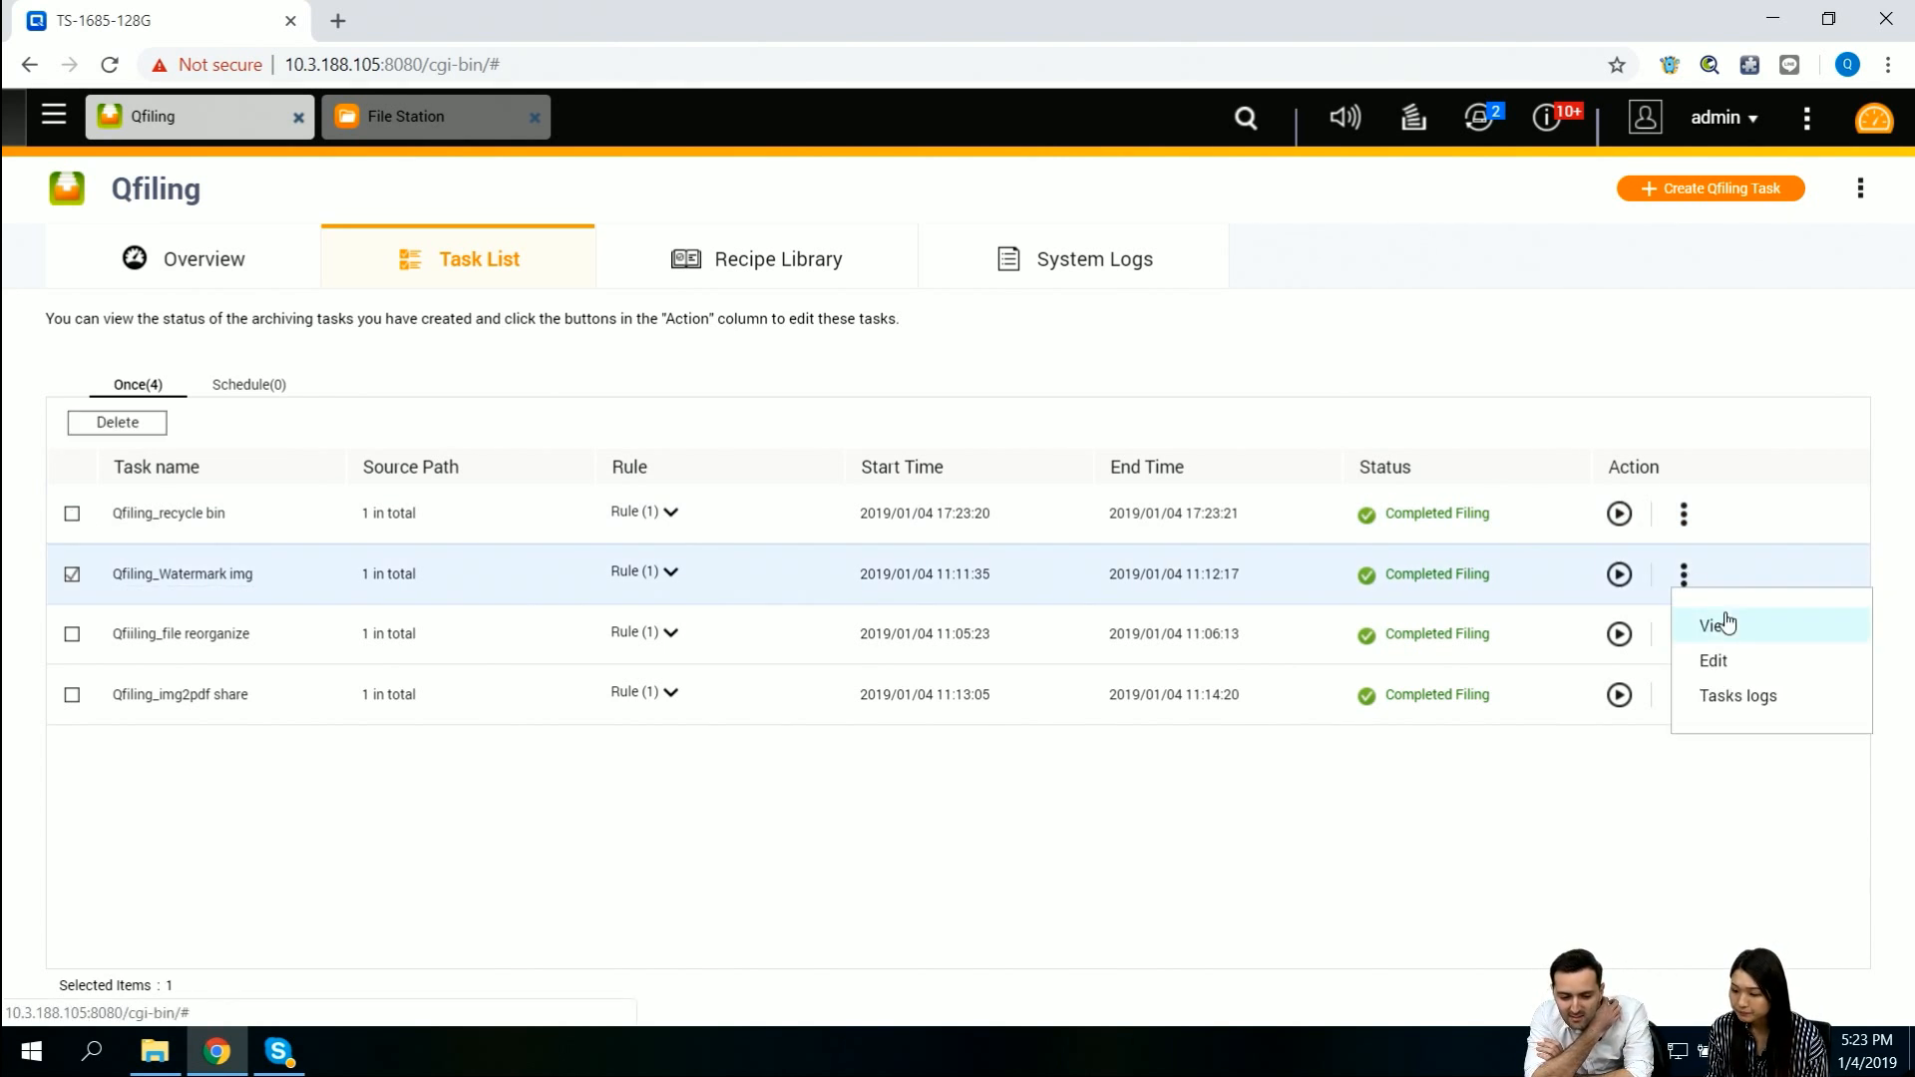
click(1717, 626)
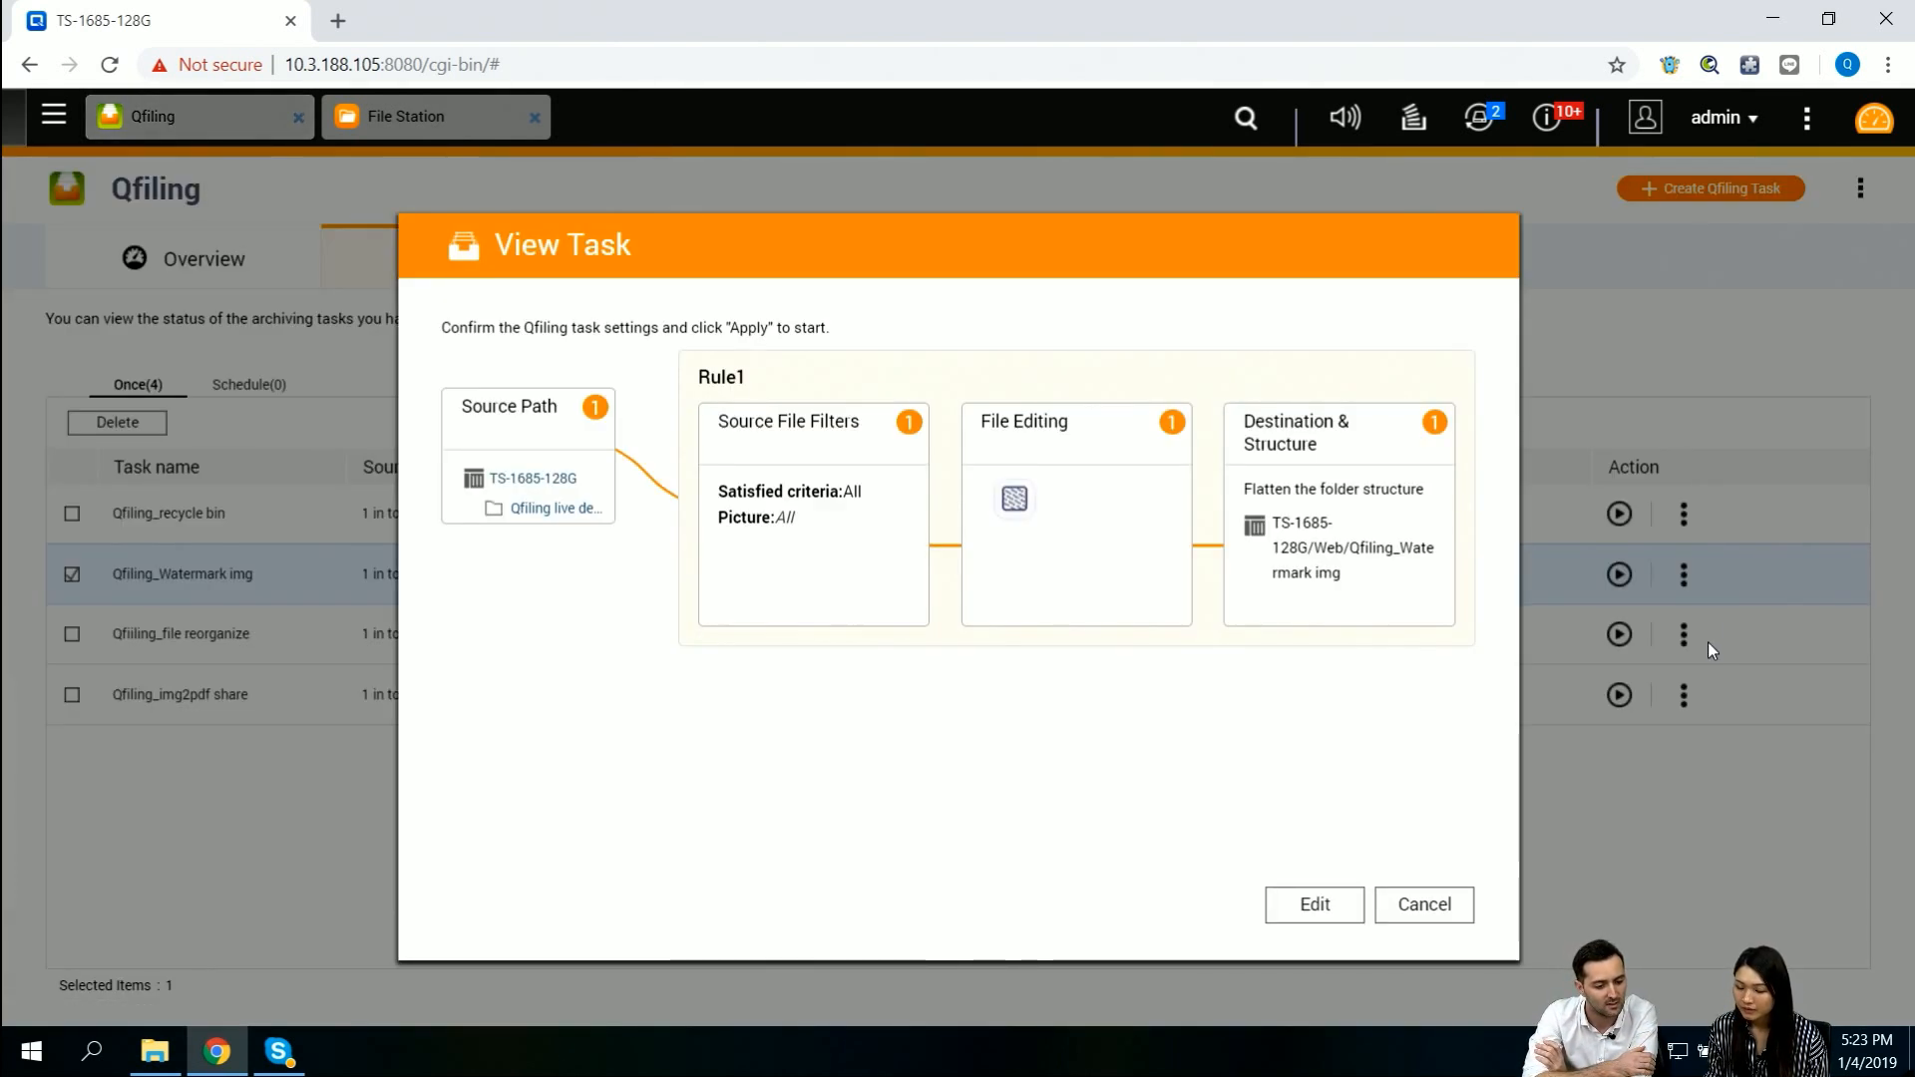
- Walk through the Qfiling_Watermark img task's edit wizard, examining its destination path, folder structure and summary, and cancel without applying
click(1352, 915)
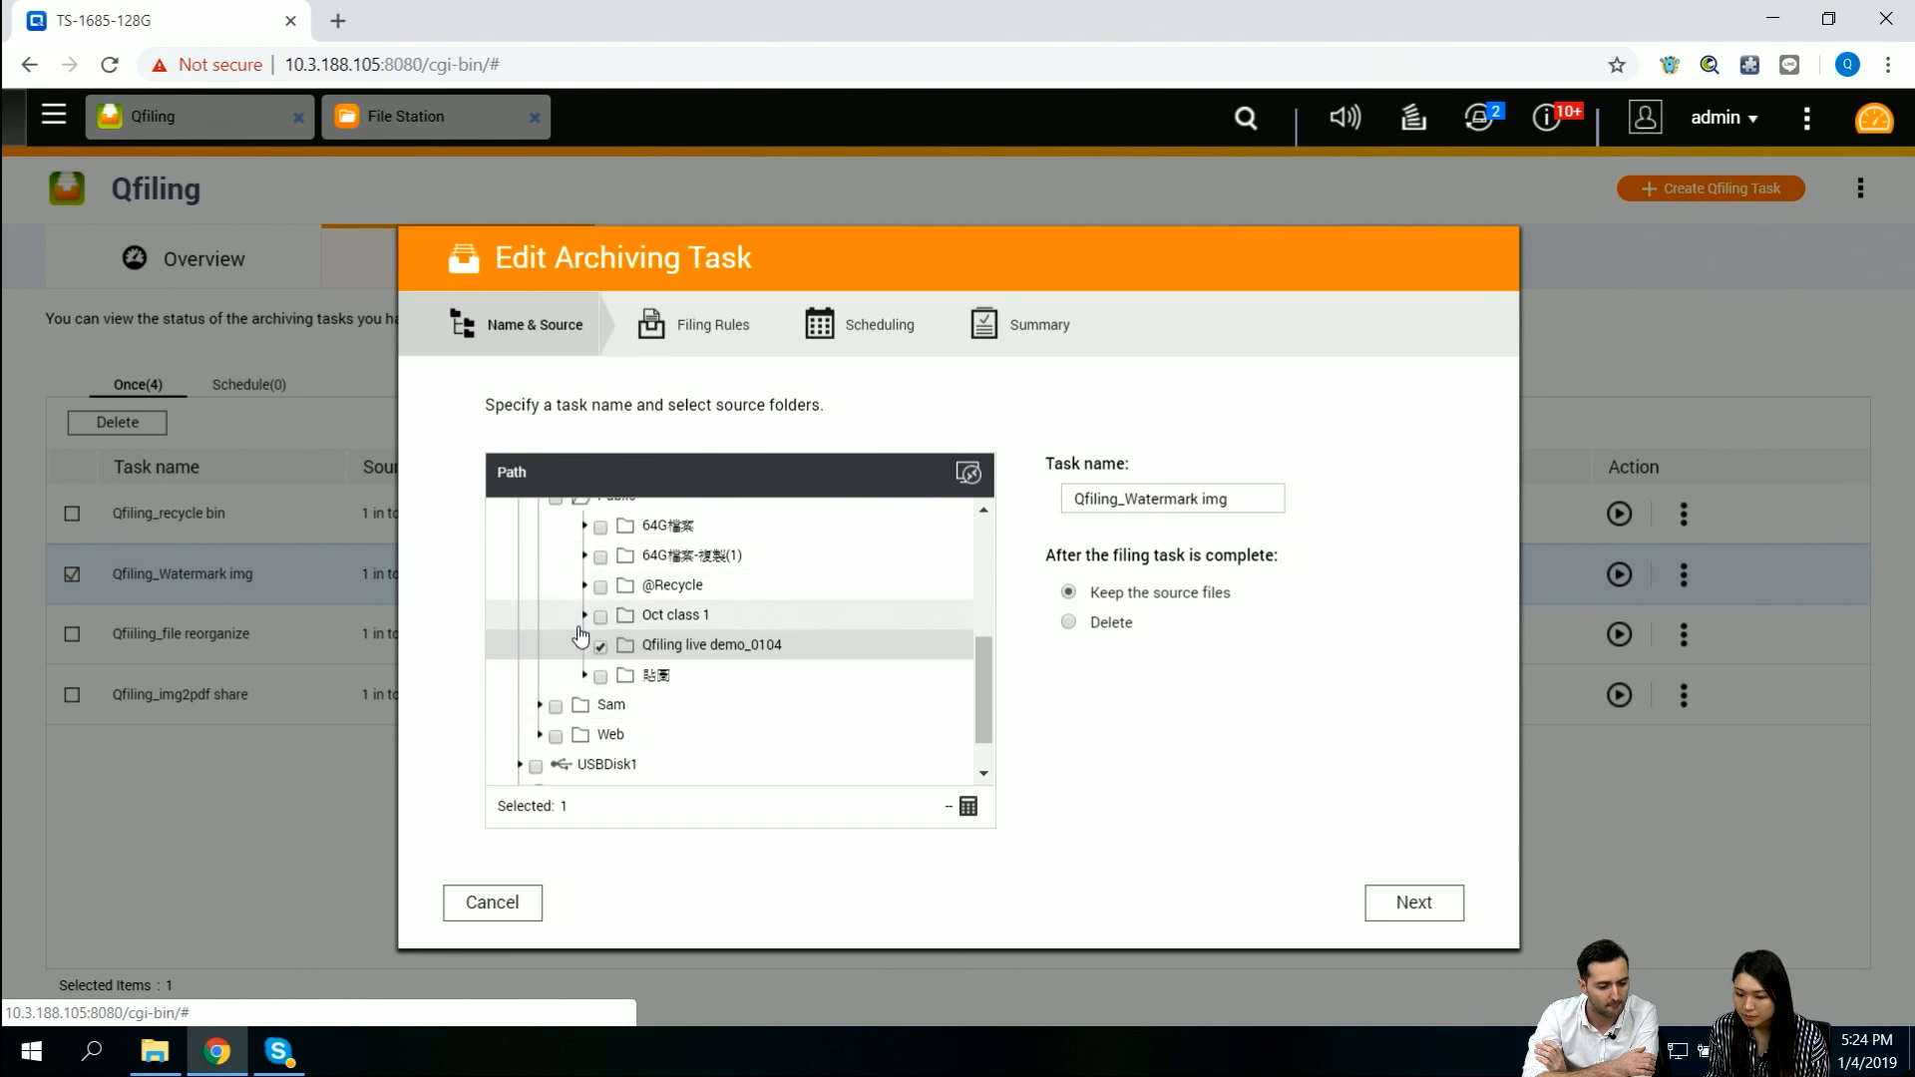
click(1413, 901)
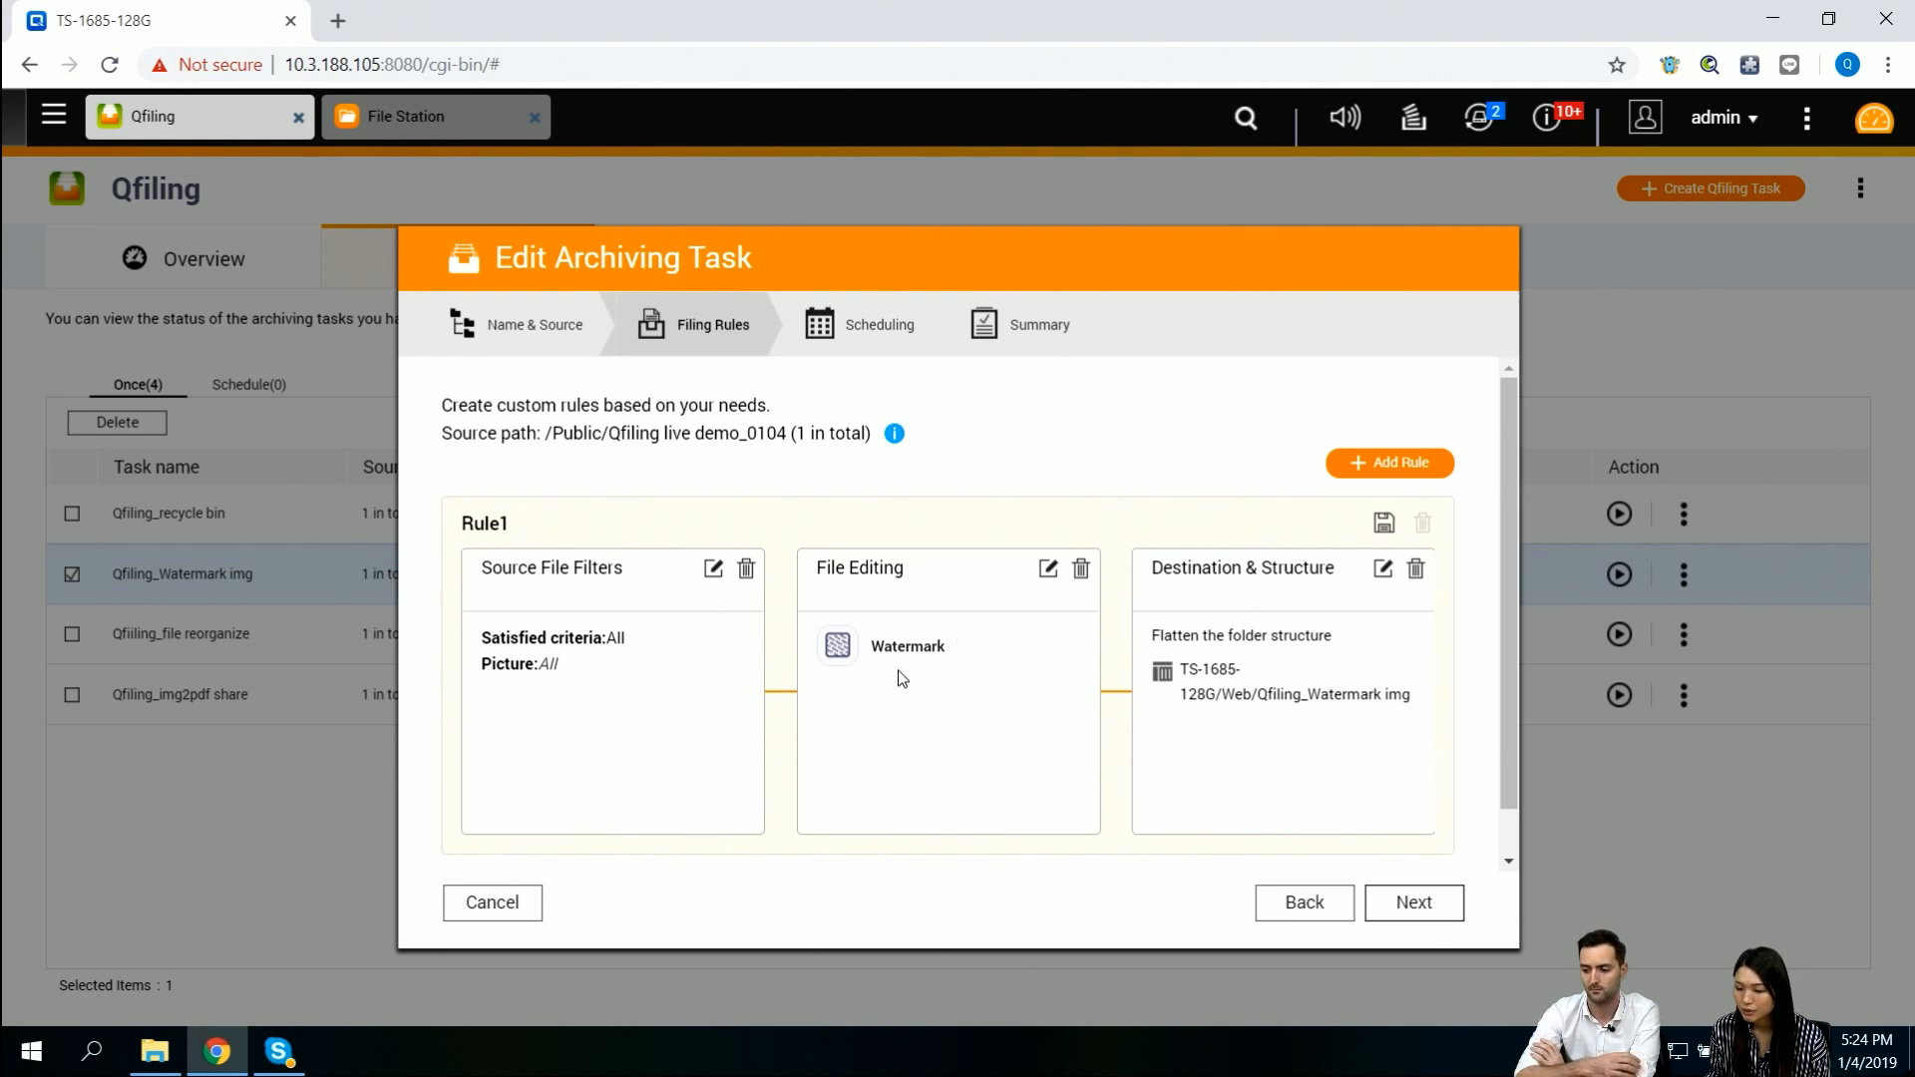
click(1383, 569)
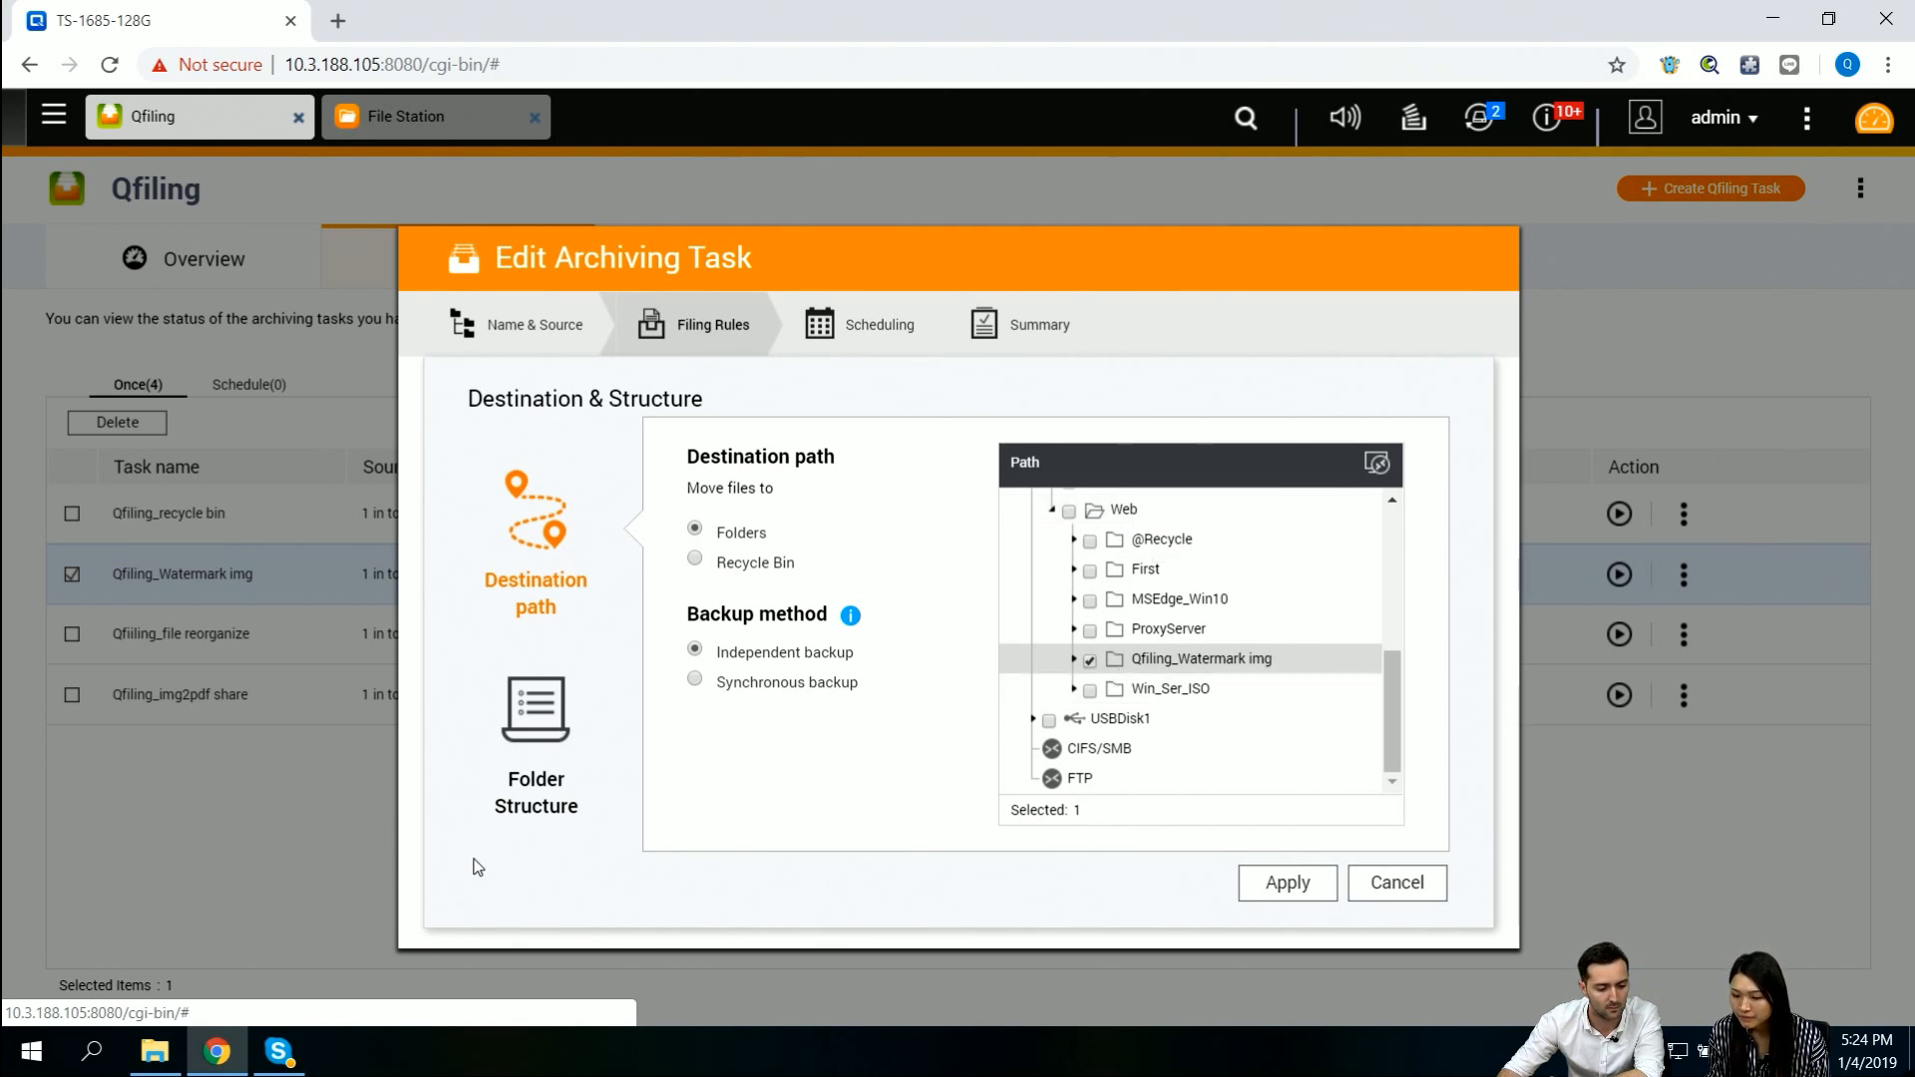
click(551, 734)
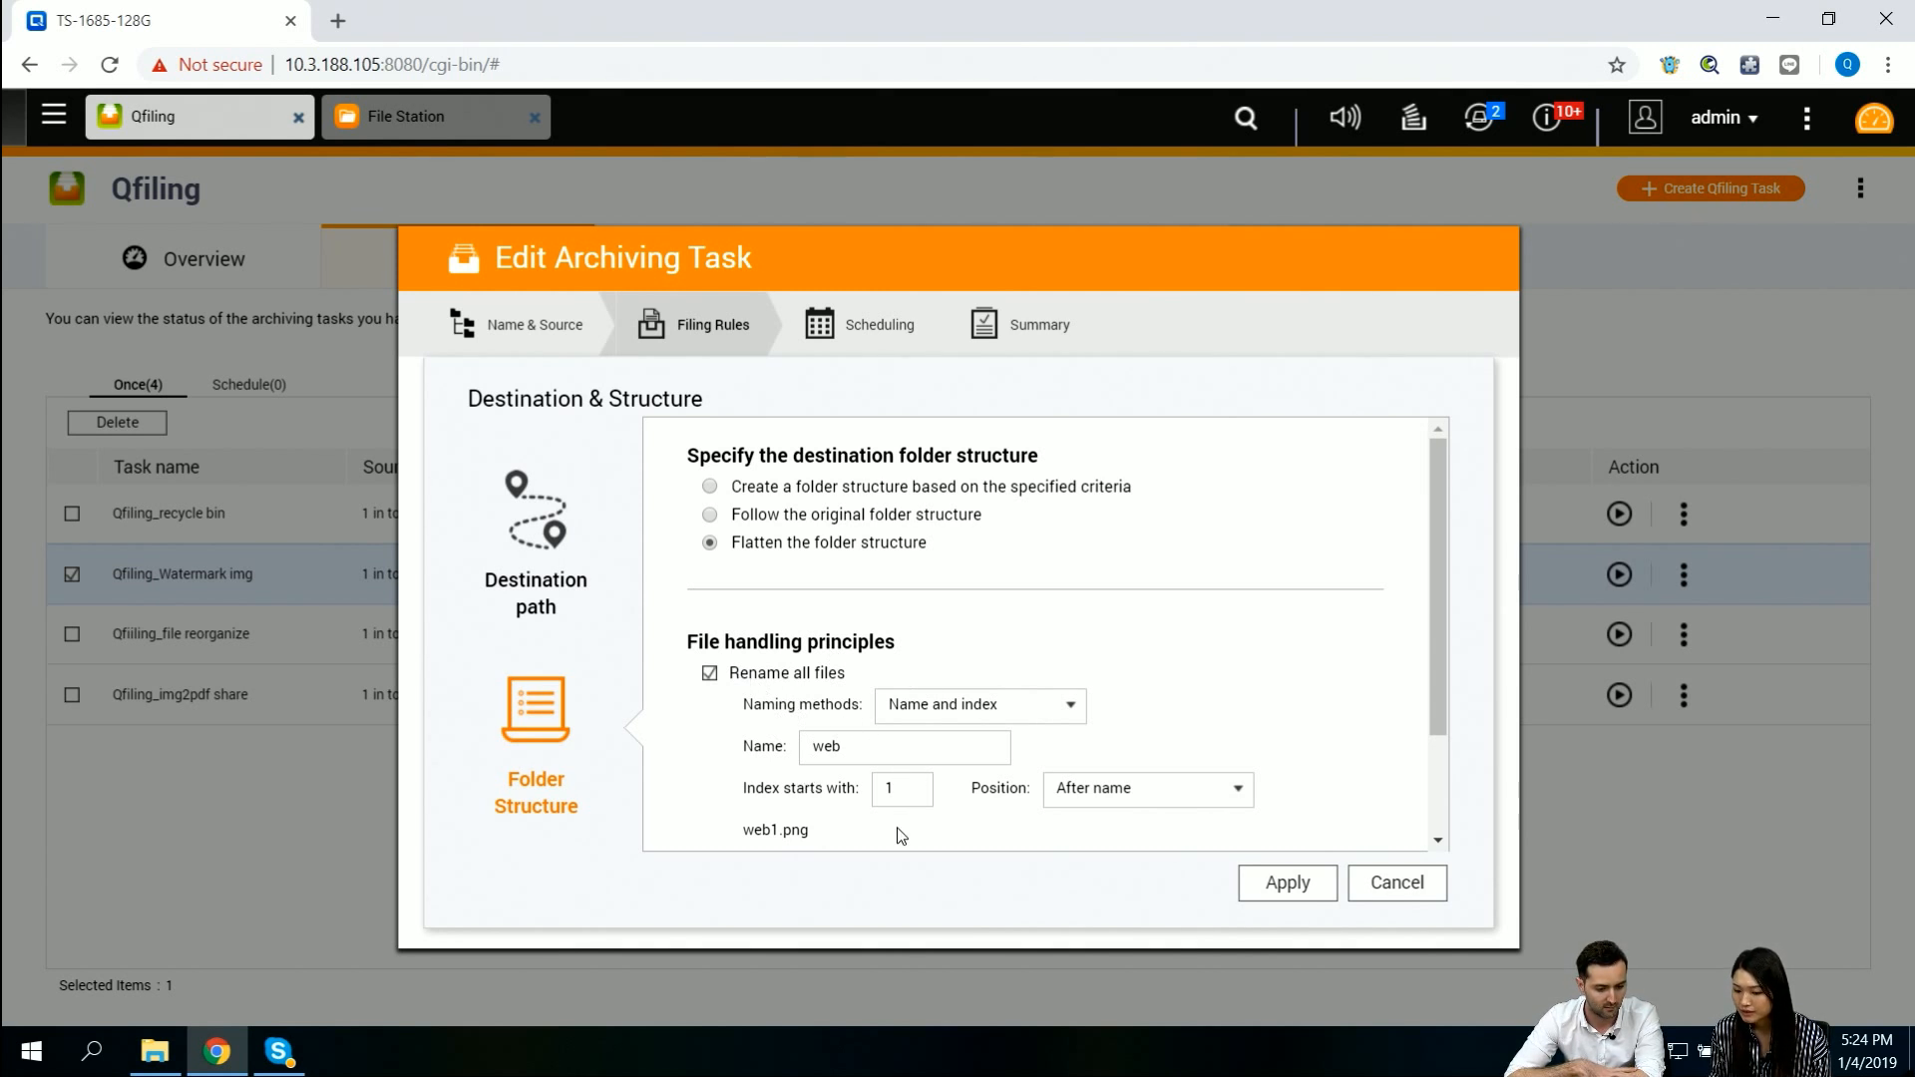
scroll(1433, 706, down, 1)
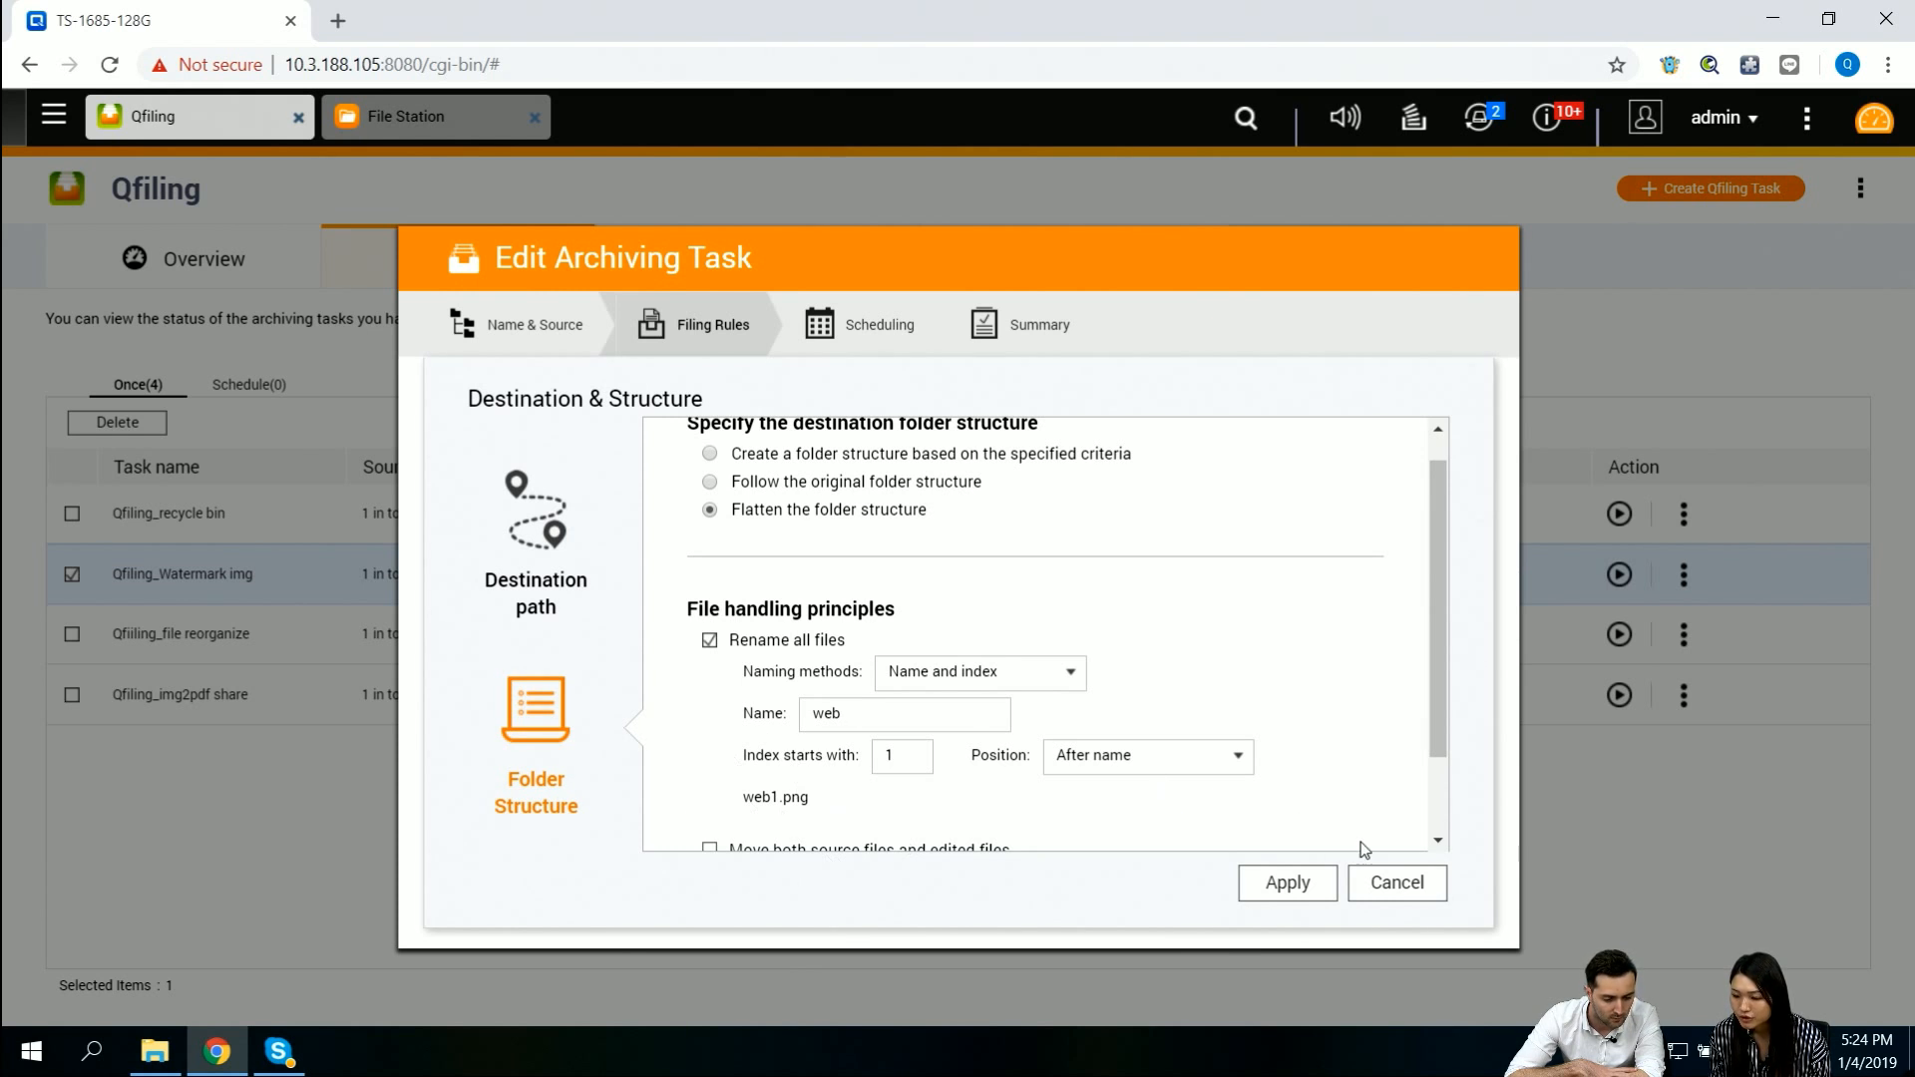
click(1396, 884)
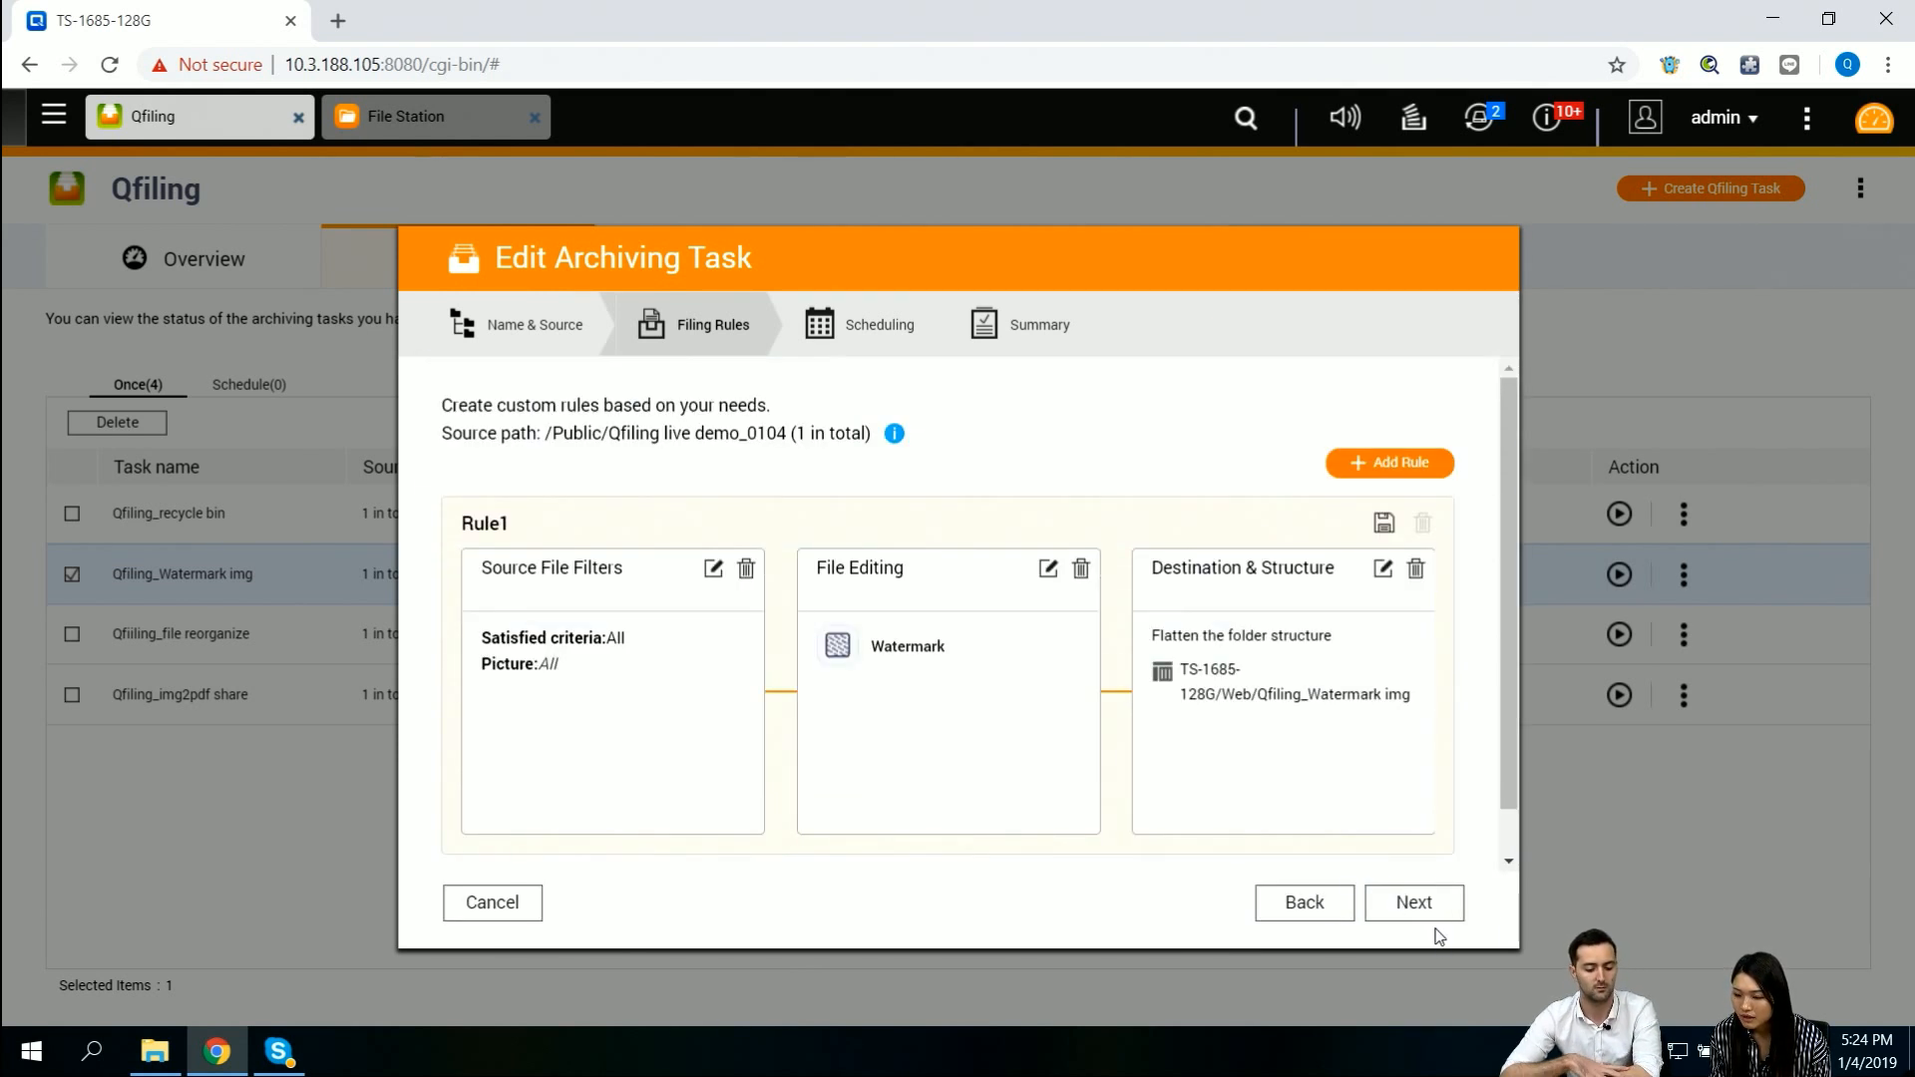
click(1437, 908)
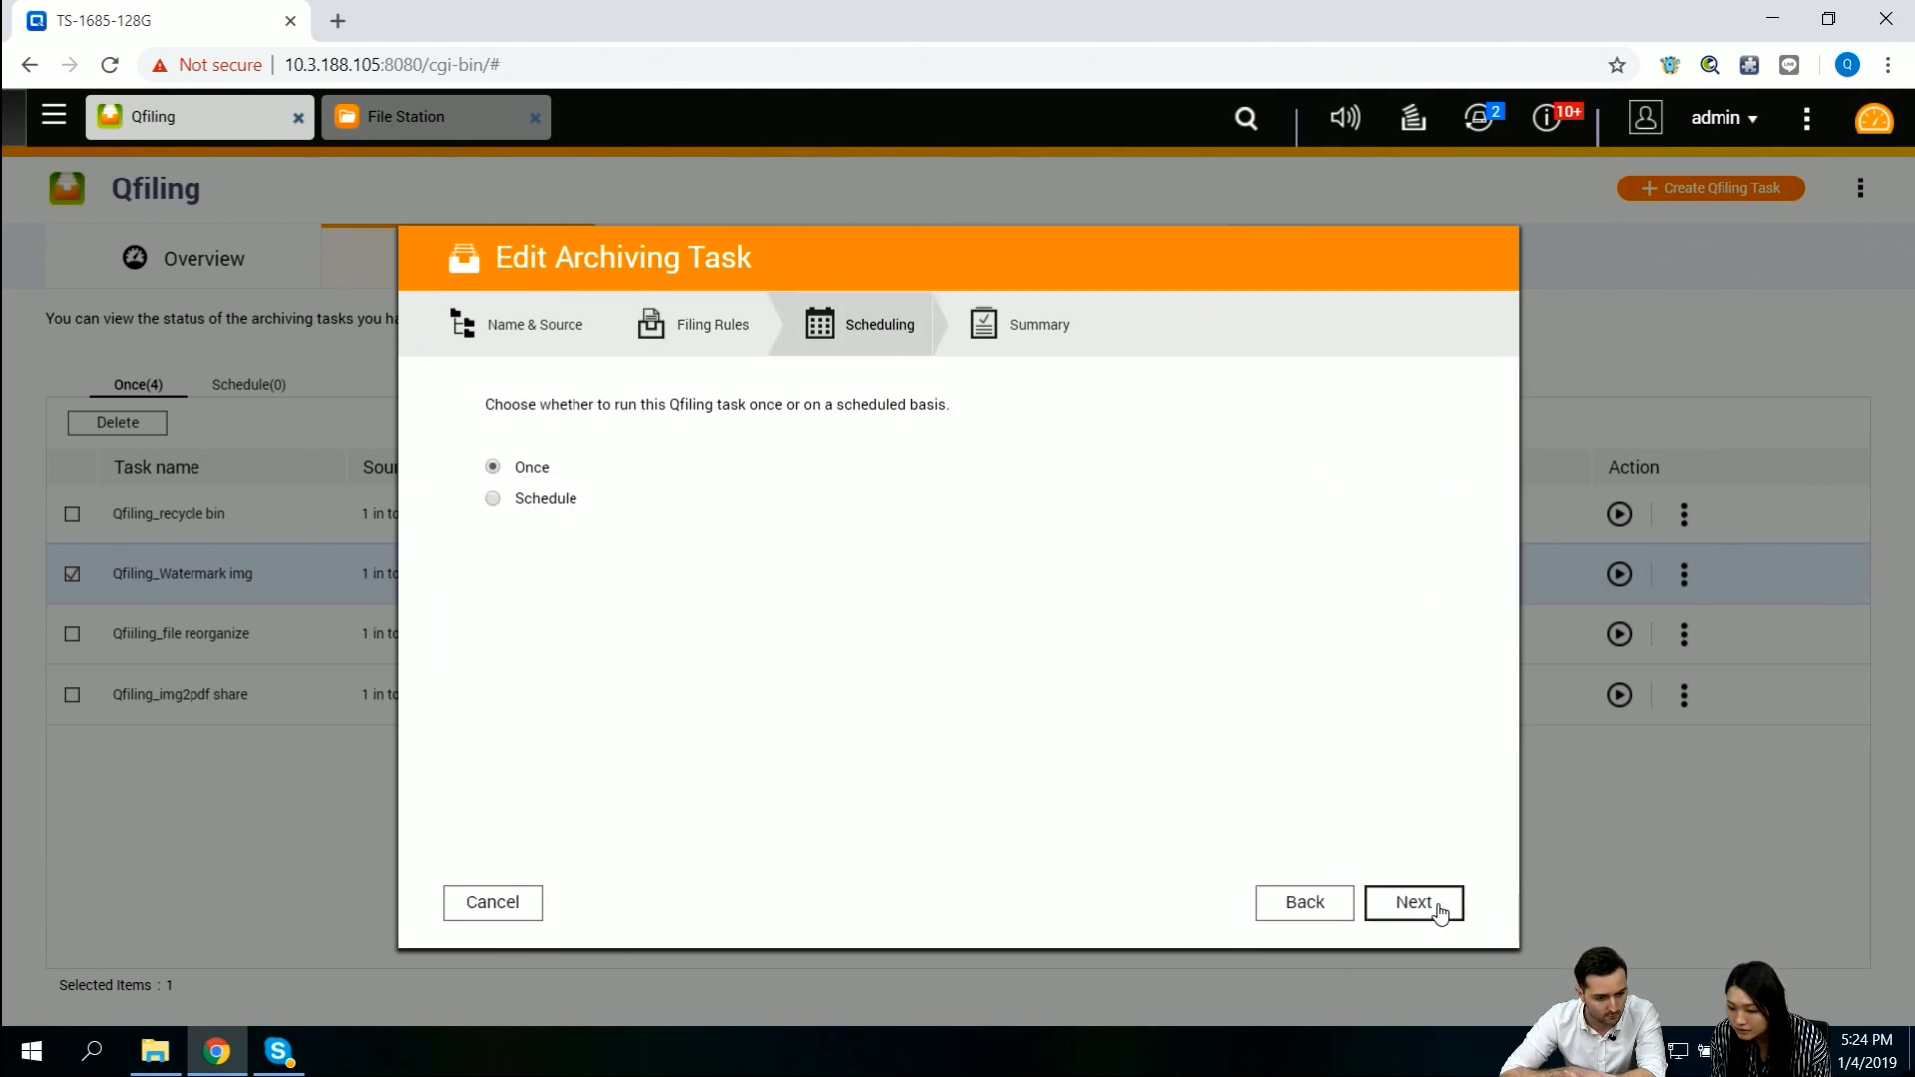
click(1437, 908)
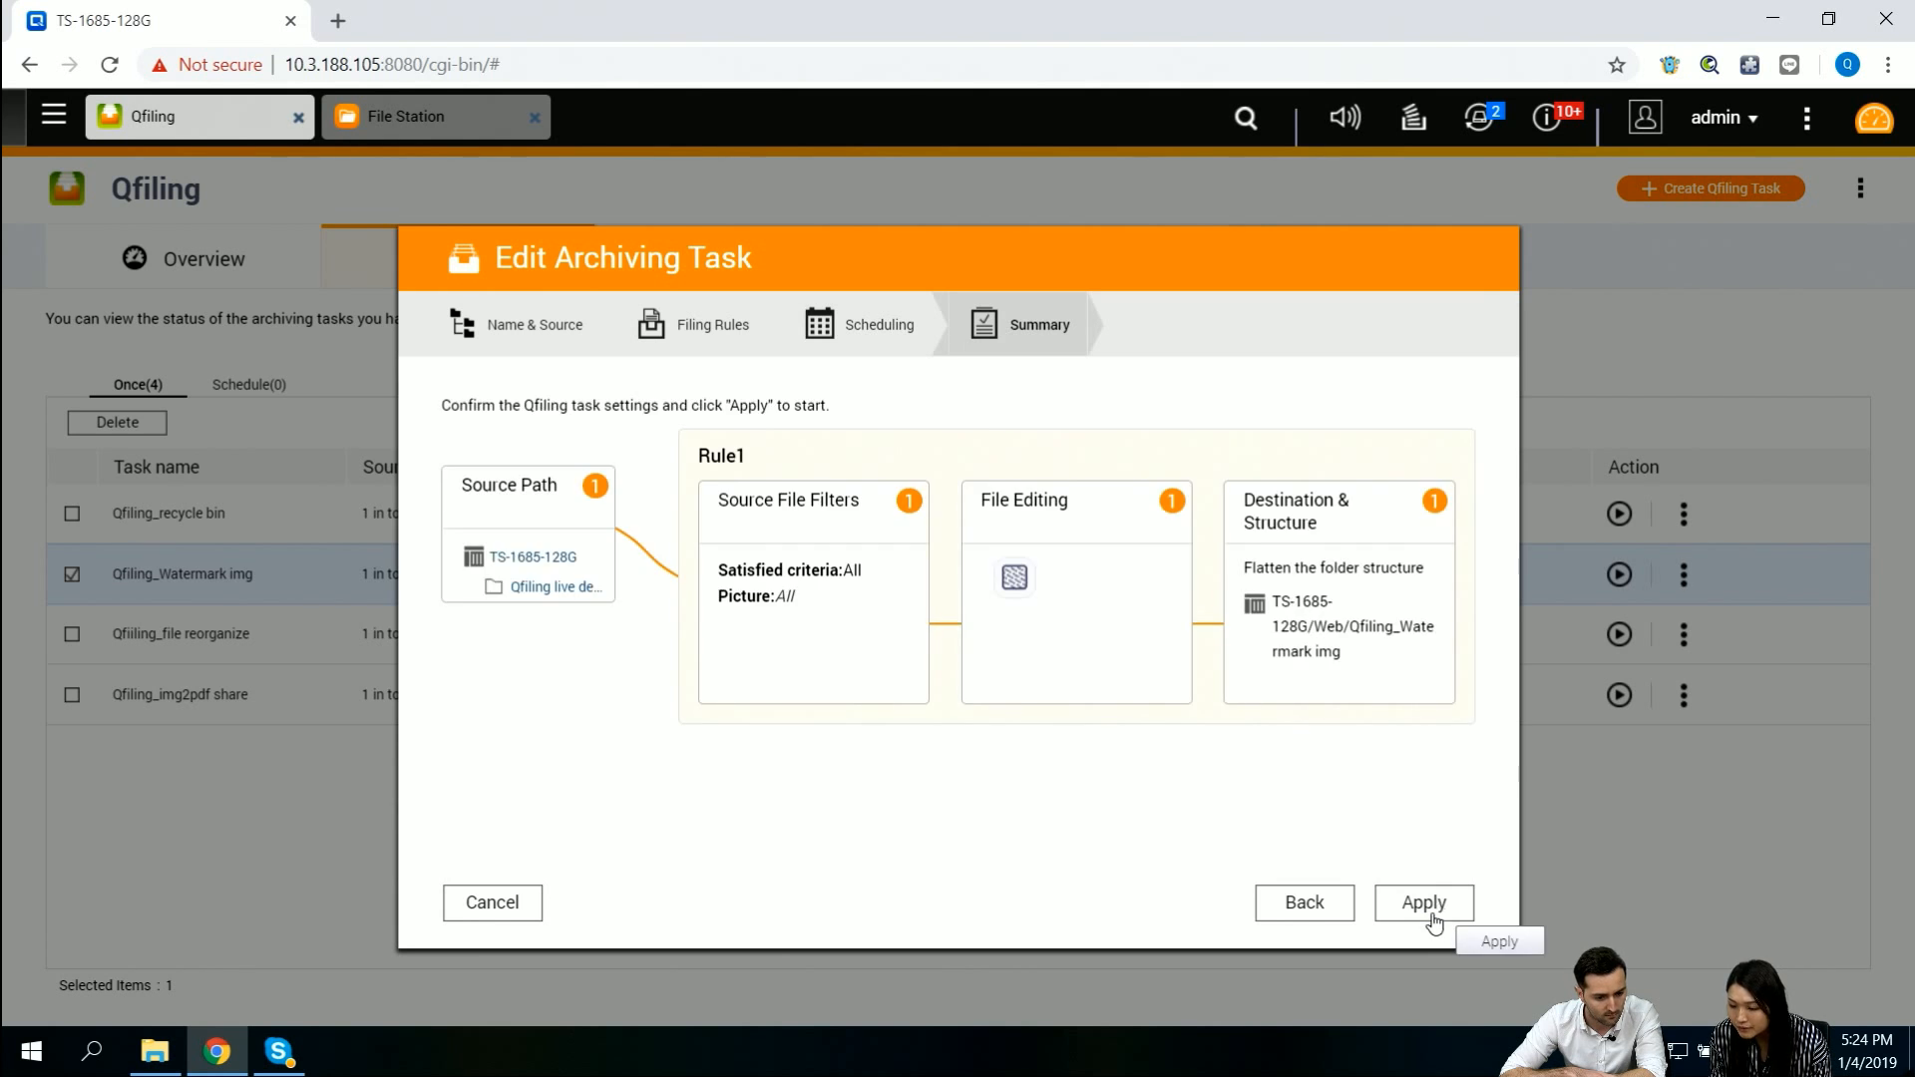
click(494, 902)
- In File Station, open web23(watermark).jpg from the Web/Qfiling_Watermark img folder to examine its watermark
click(383, 128)
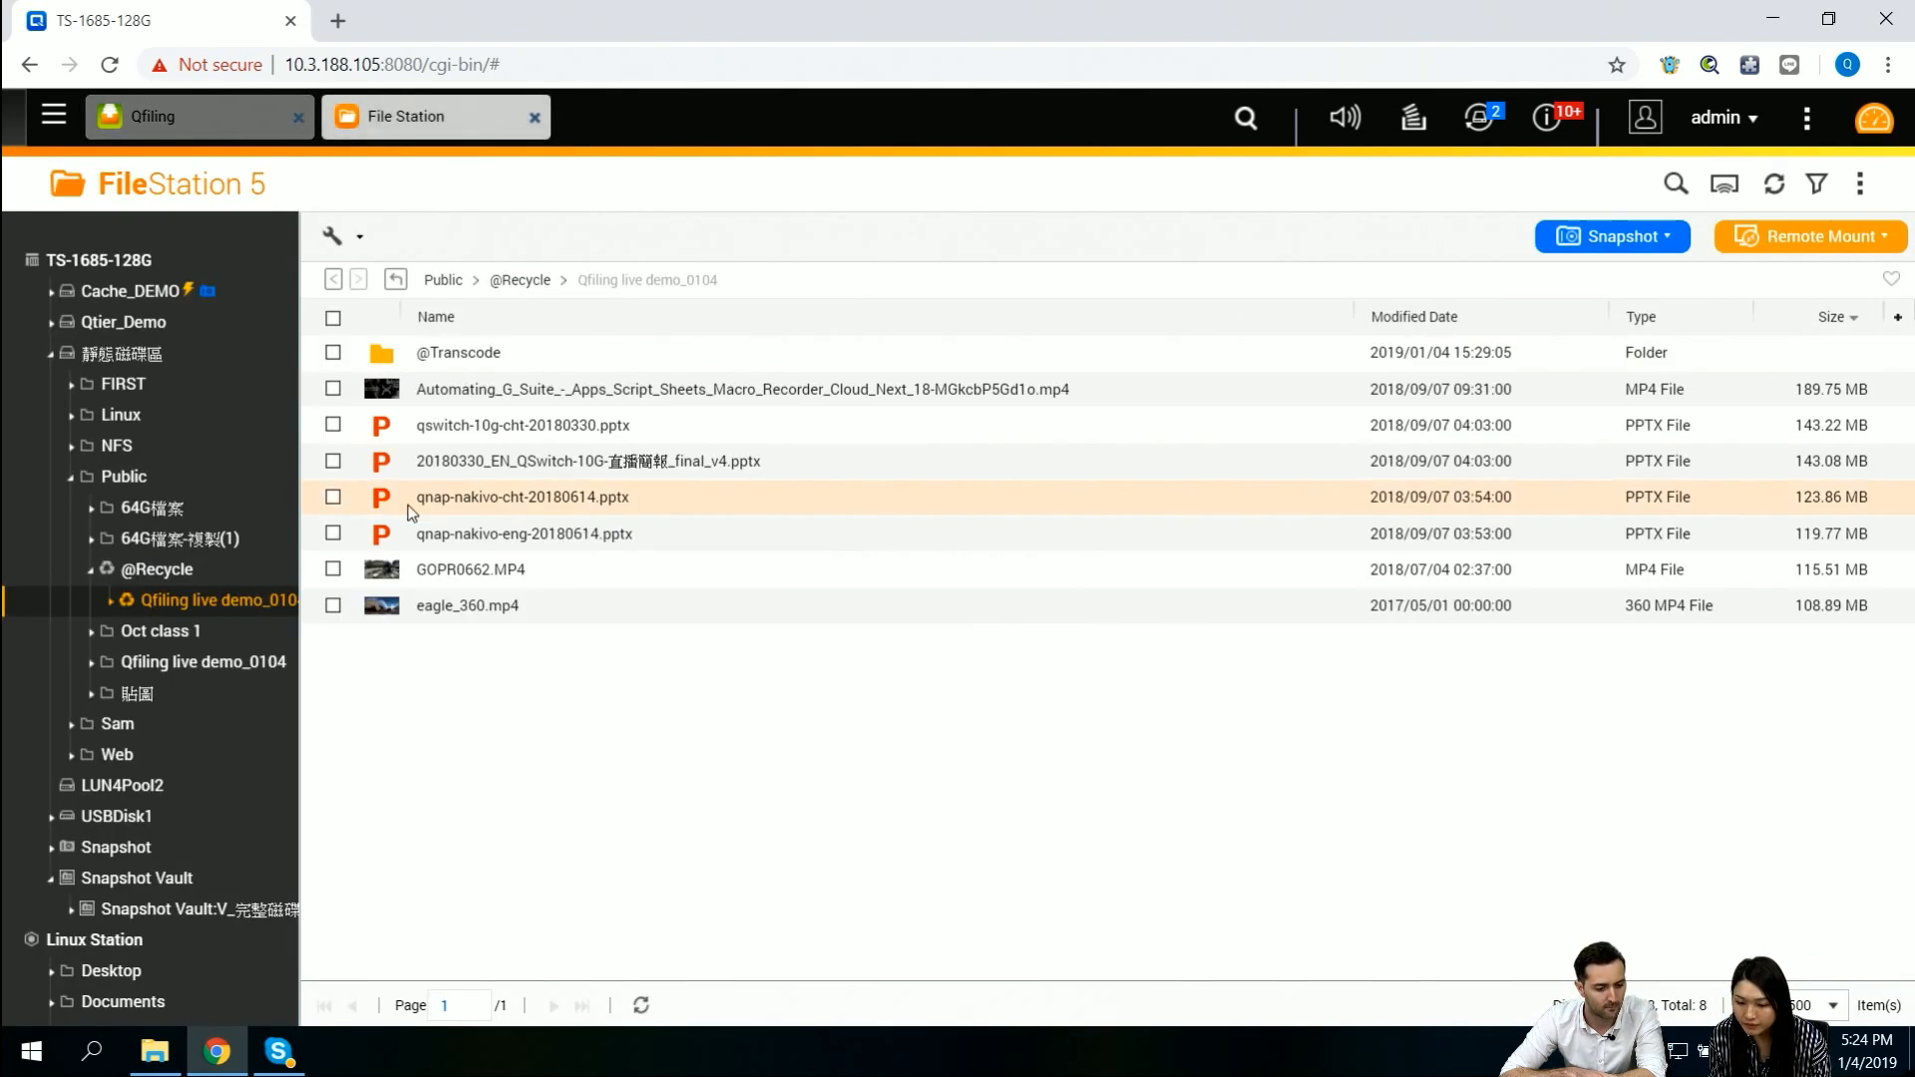
click(70, 755)
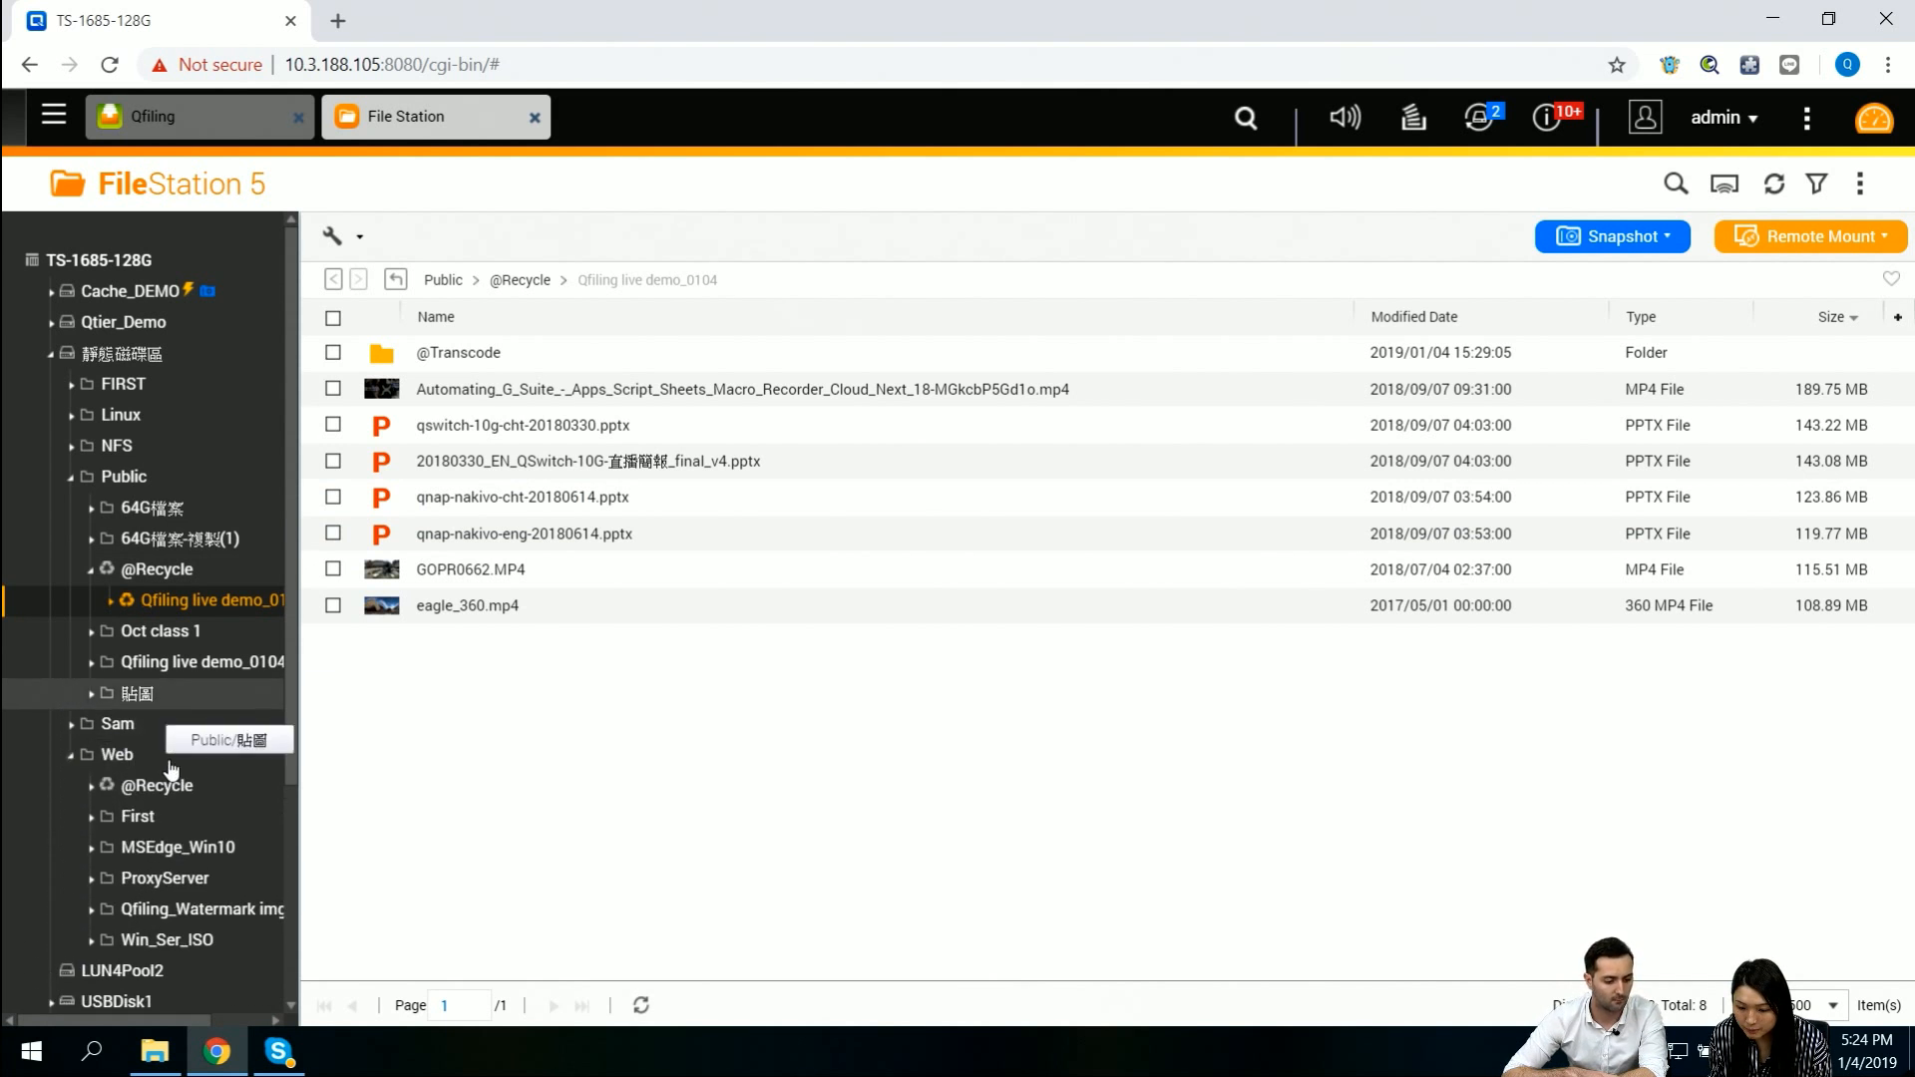
click(199, 910)
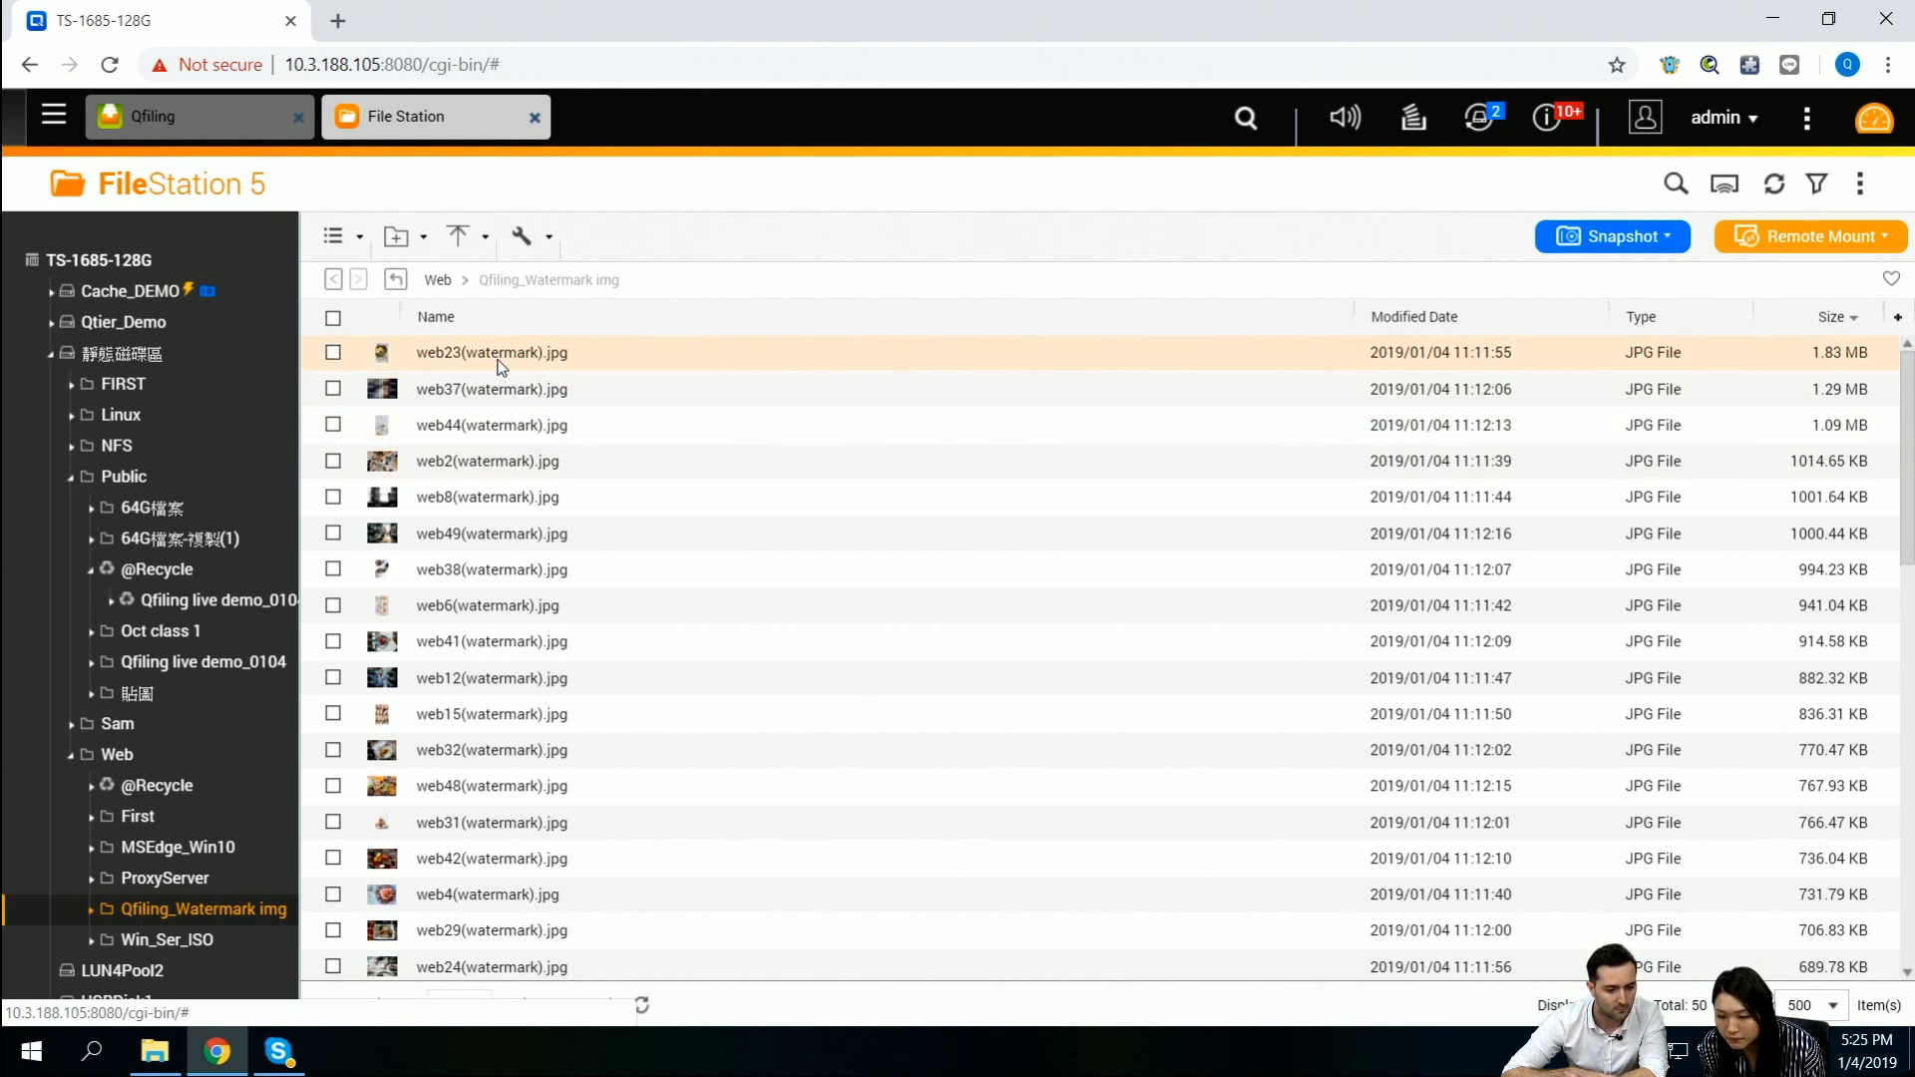
double_click(499, 367)
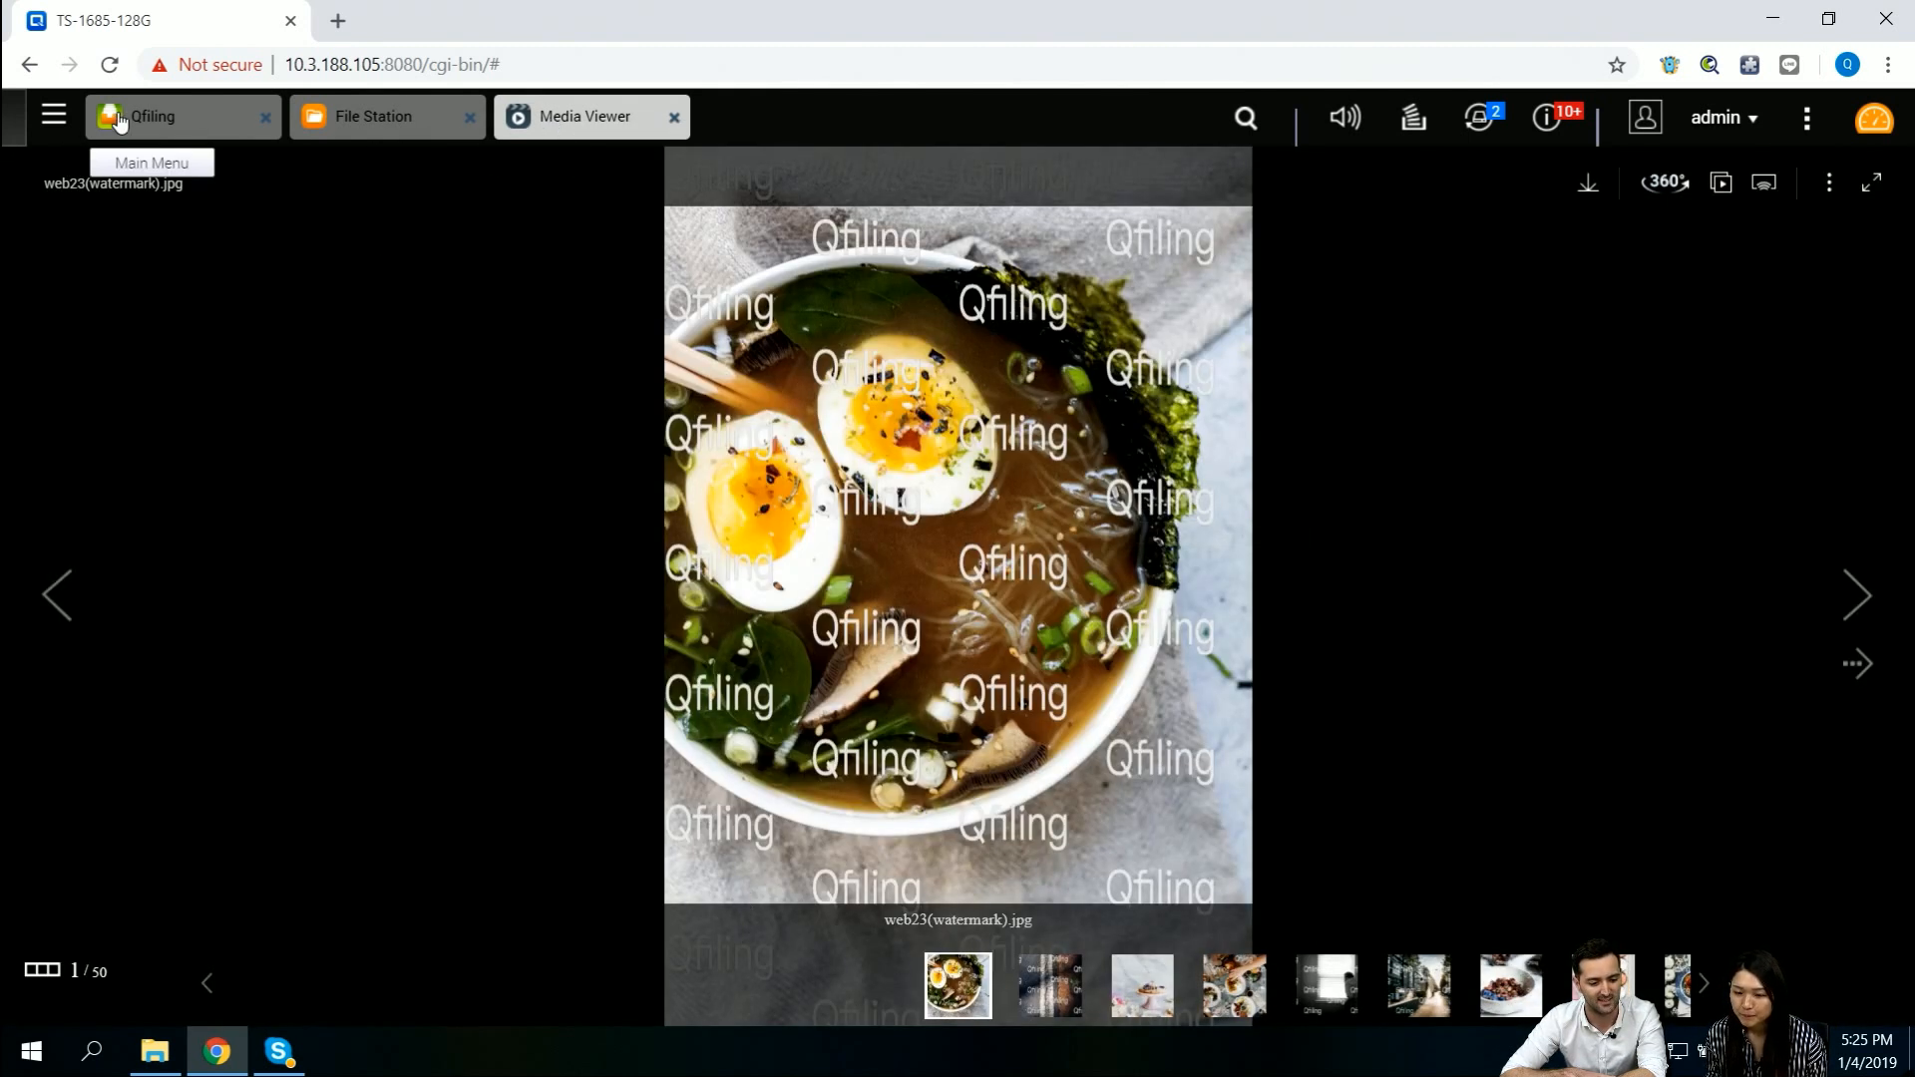
- Switch back to Qfiling and confirm quitting the watermark task's edit wizard
click(137, 117)
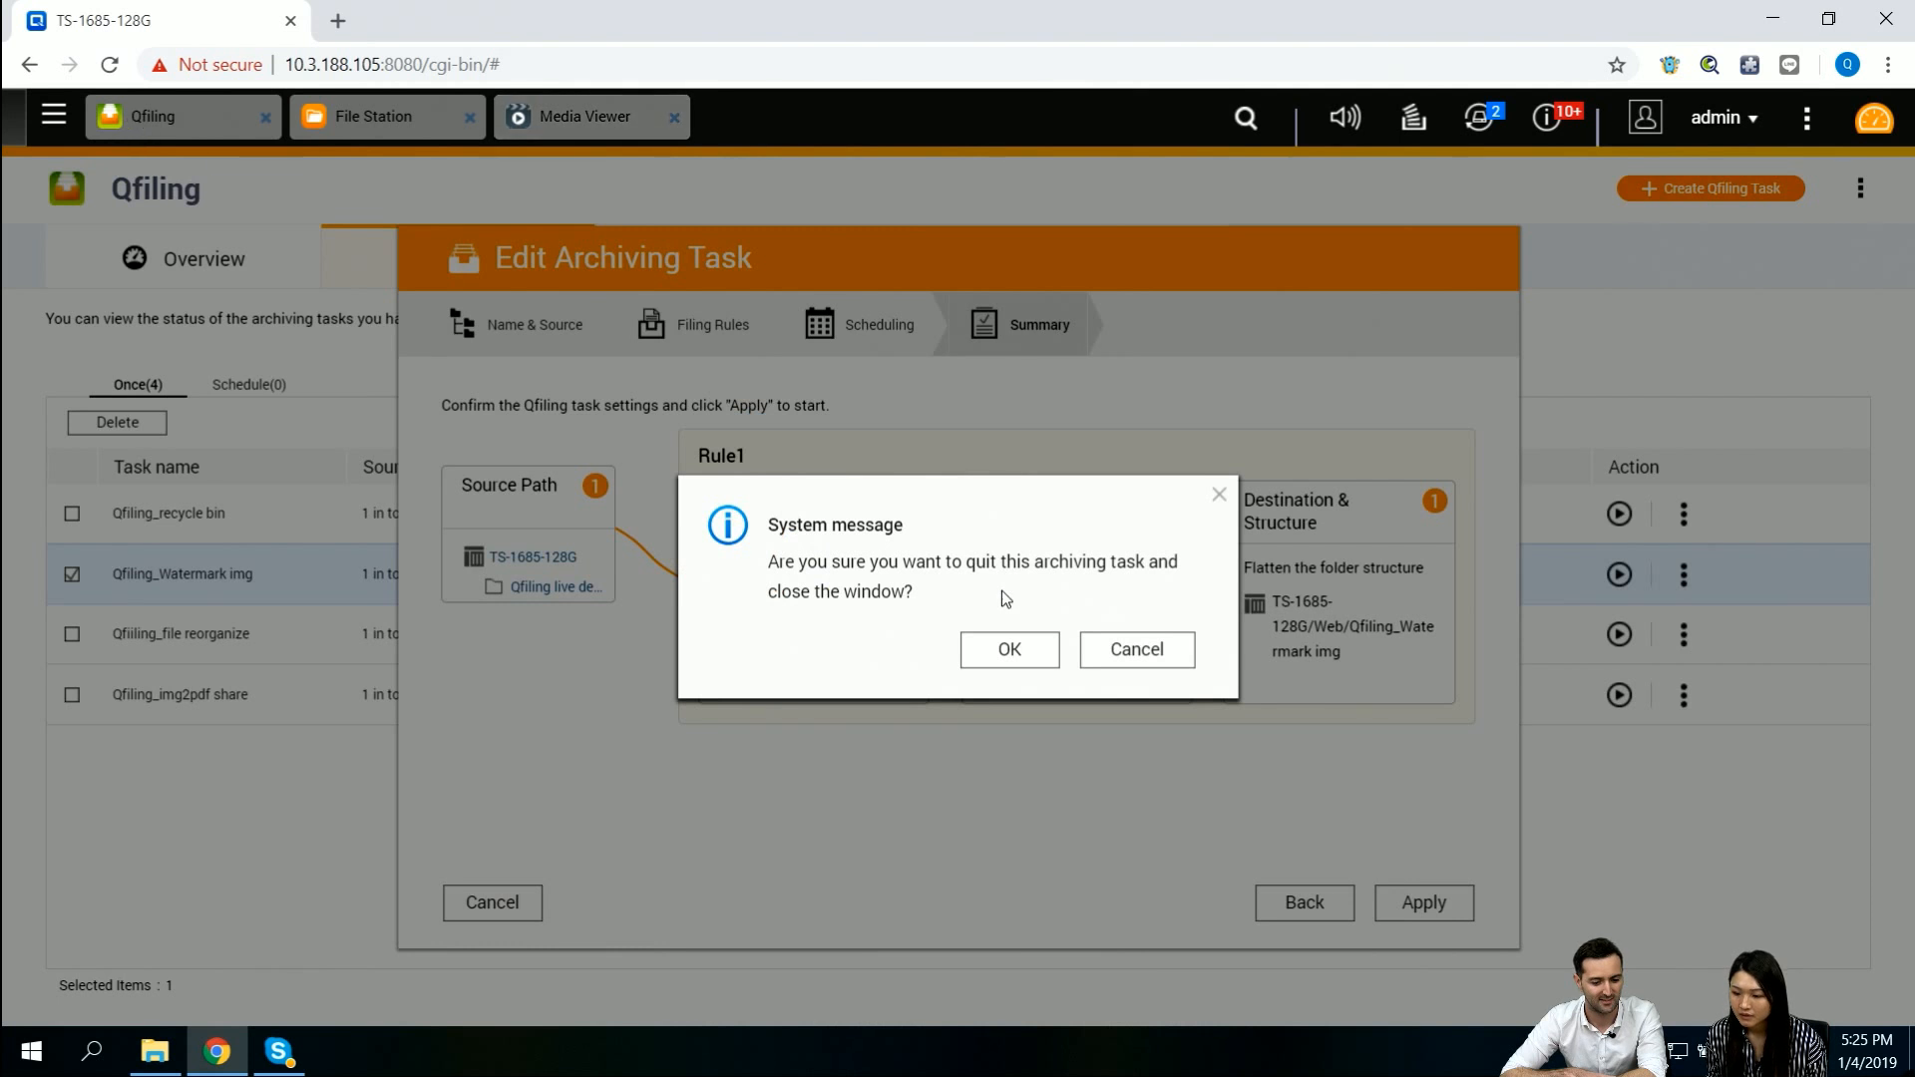
click(1009, 650)
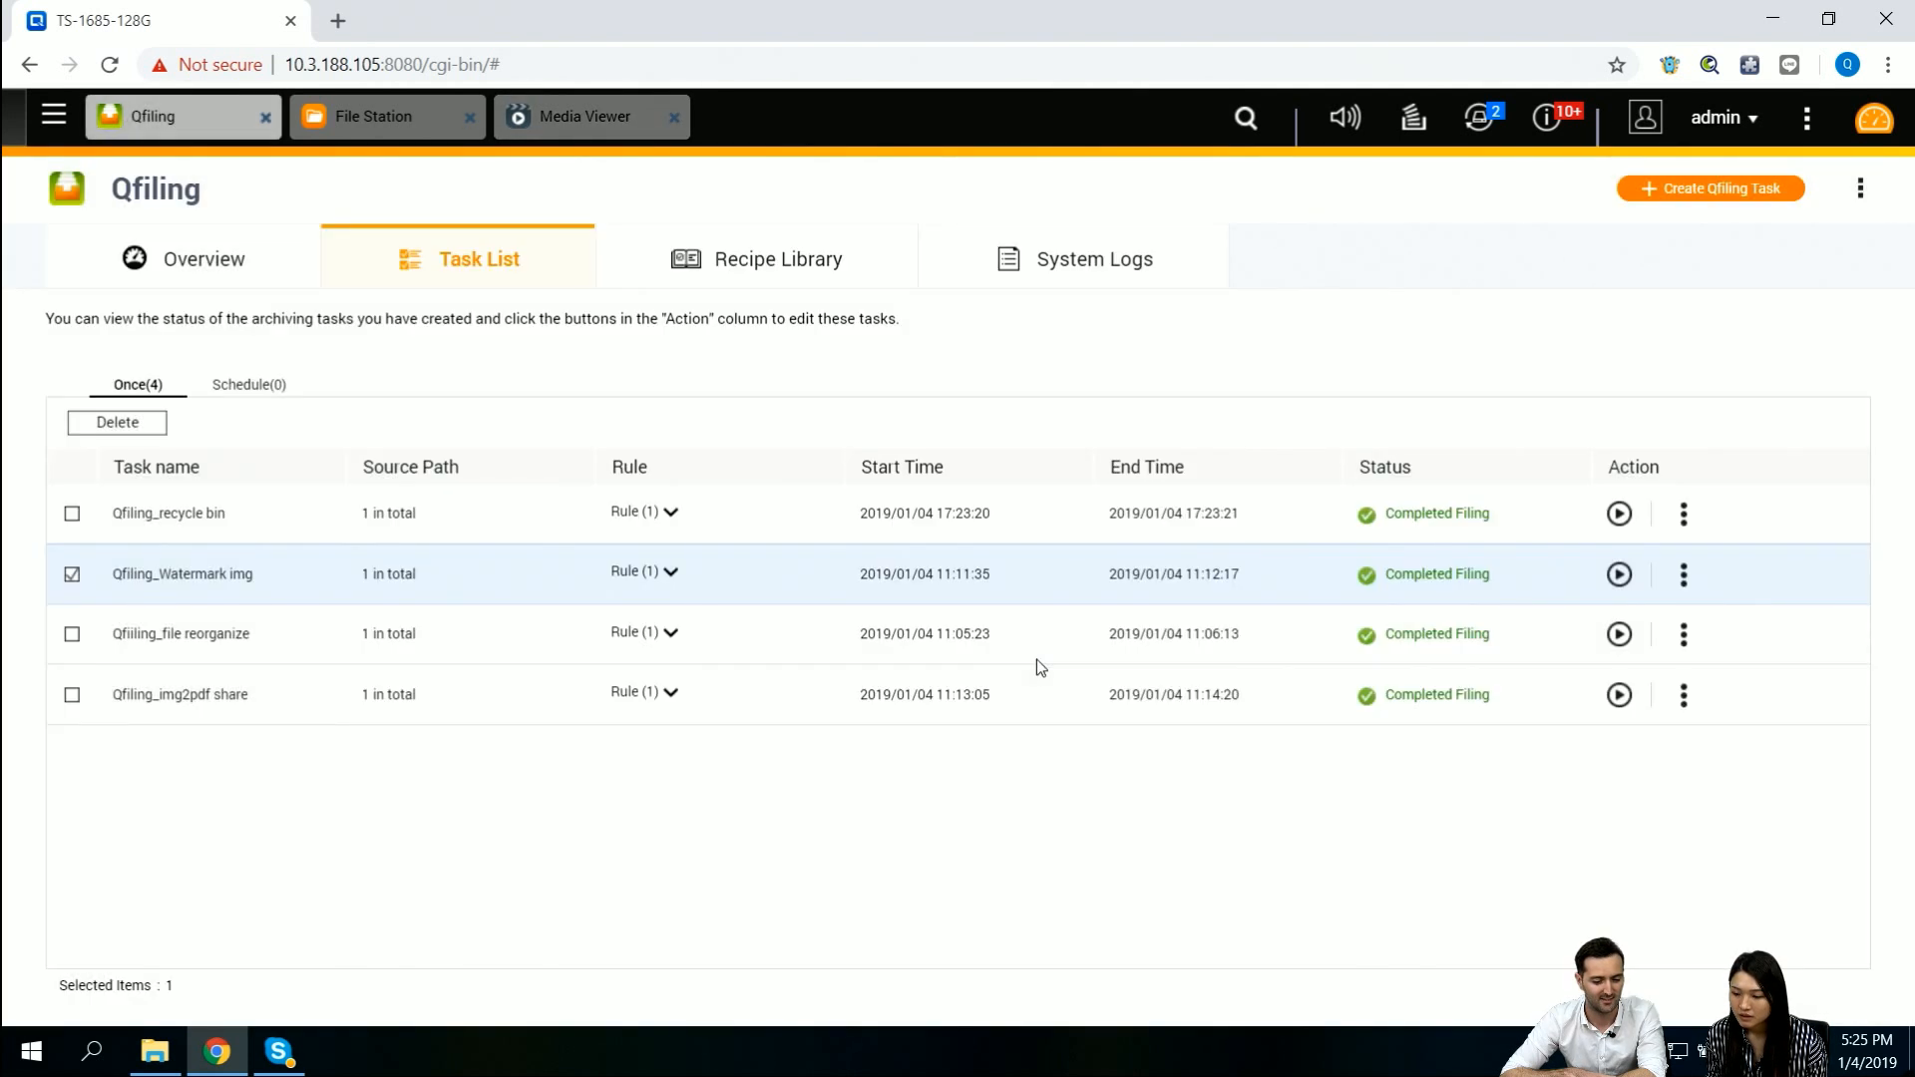
- Deselect the Qfiling_Watermark img task, view the Qfiling_file reorganize task, and open its edit wizard at the filing rules
click(71, 580)
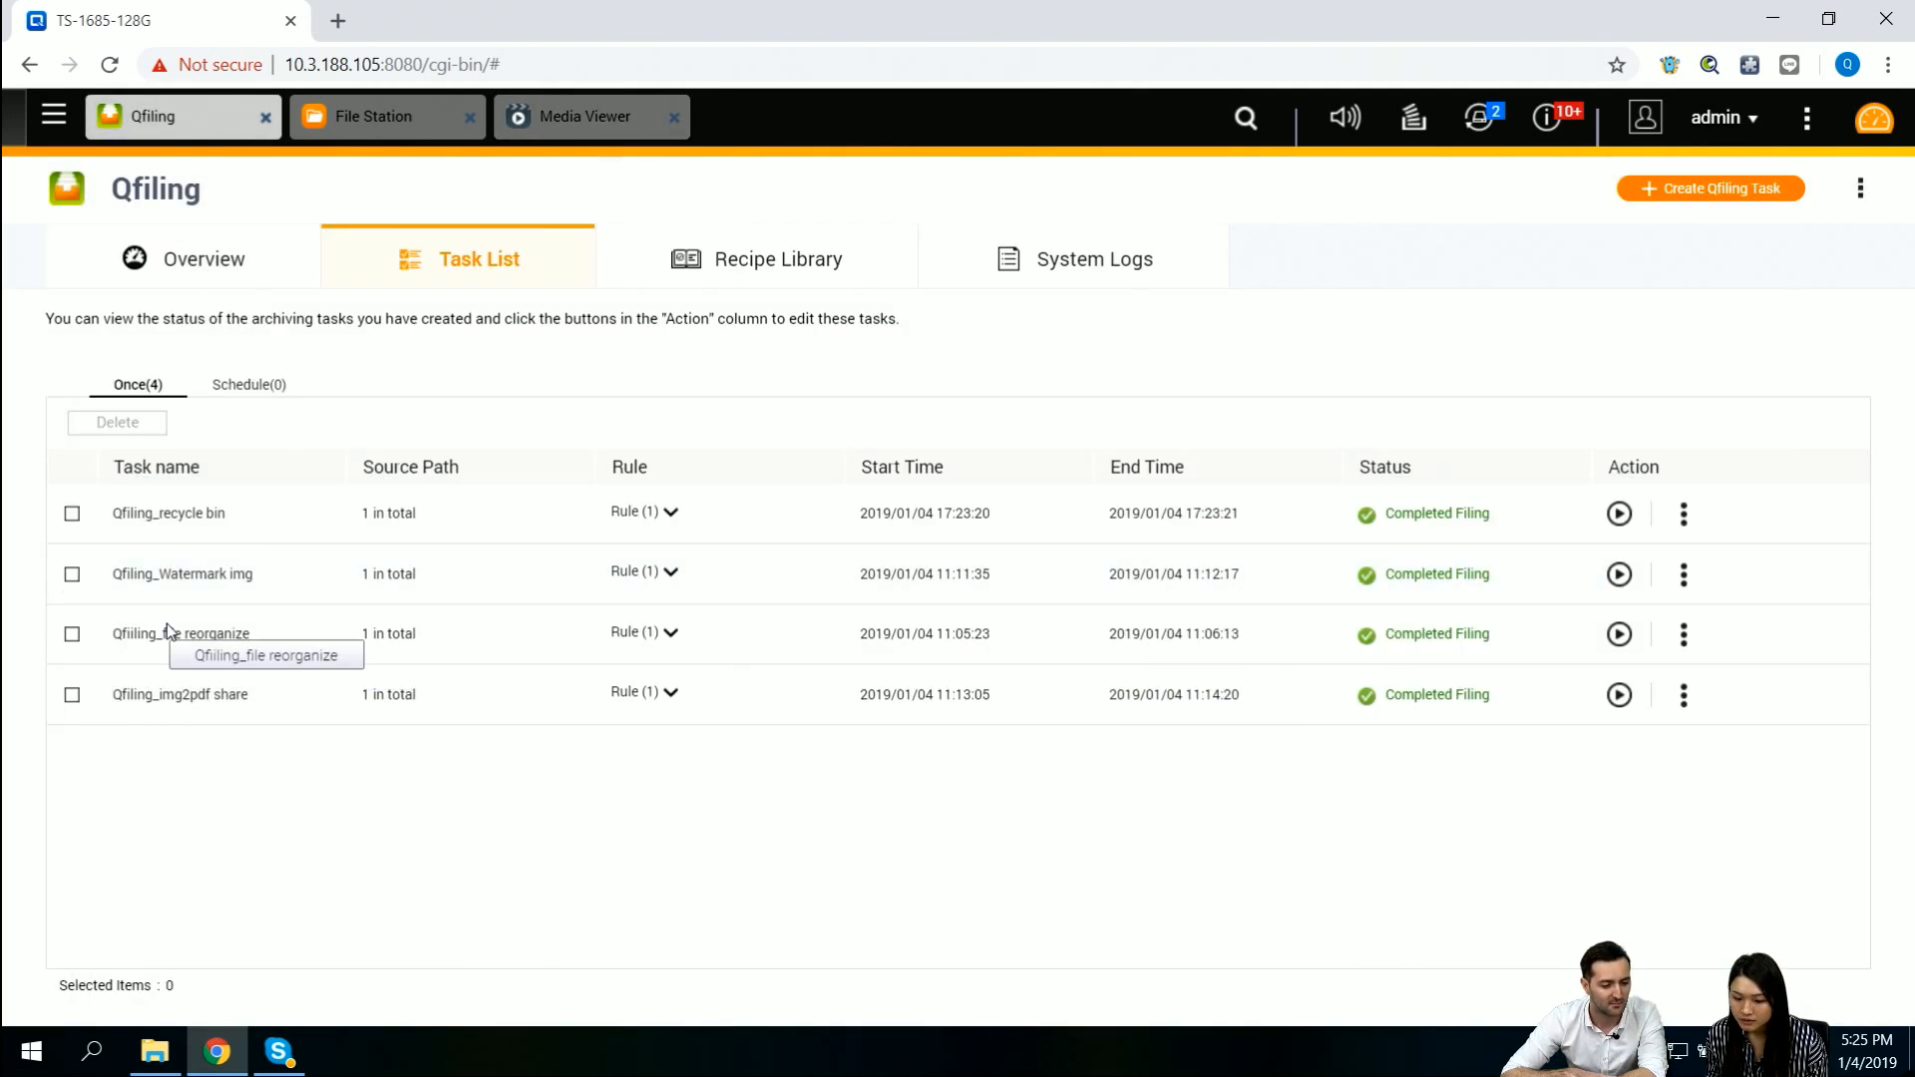
click(1684, 634)
click(1708, 688)
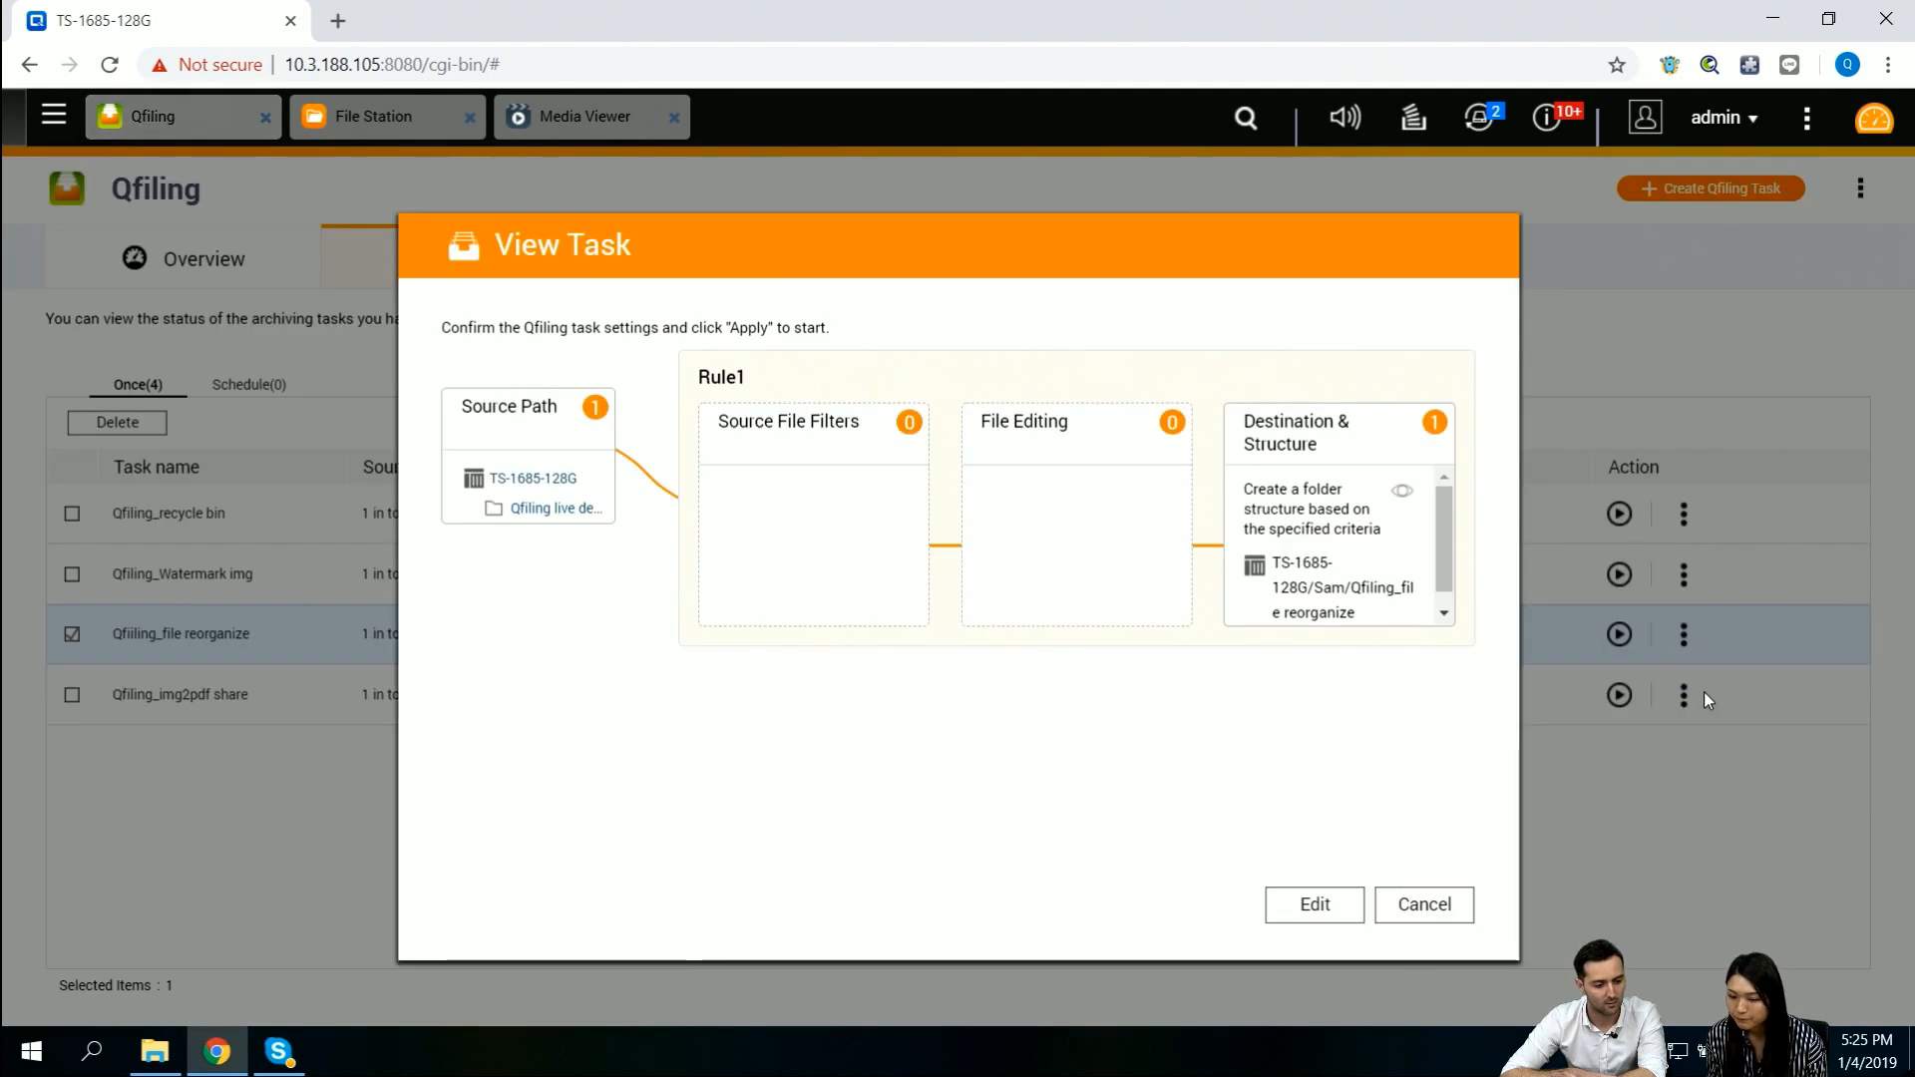
click(1347, 910)
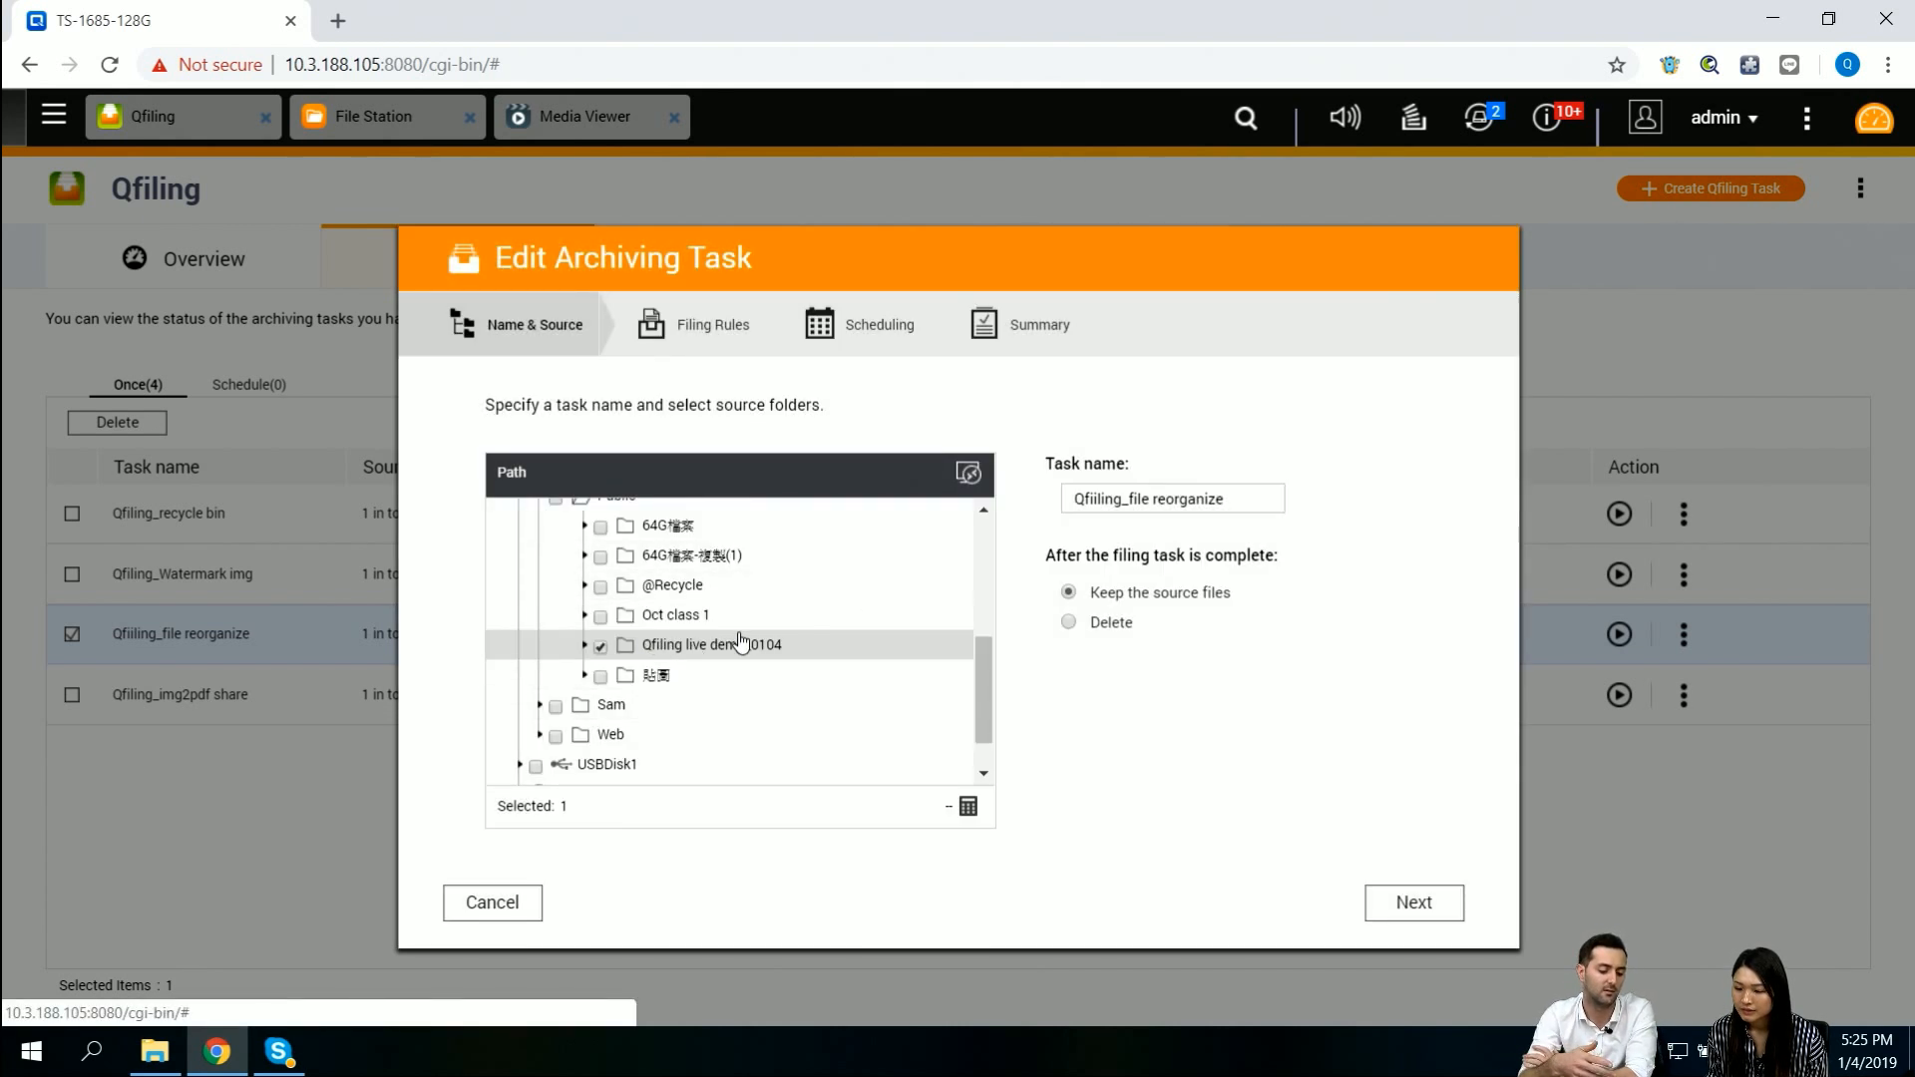
click(1414, 903)
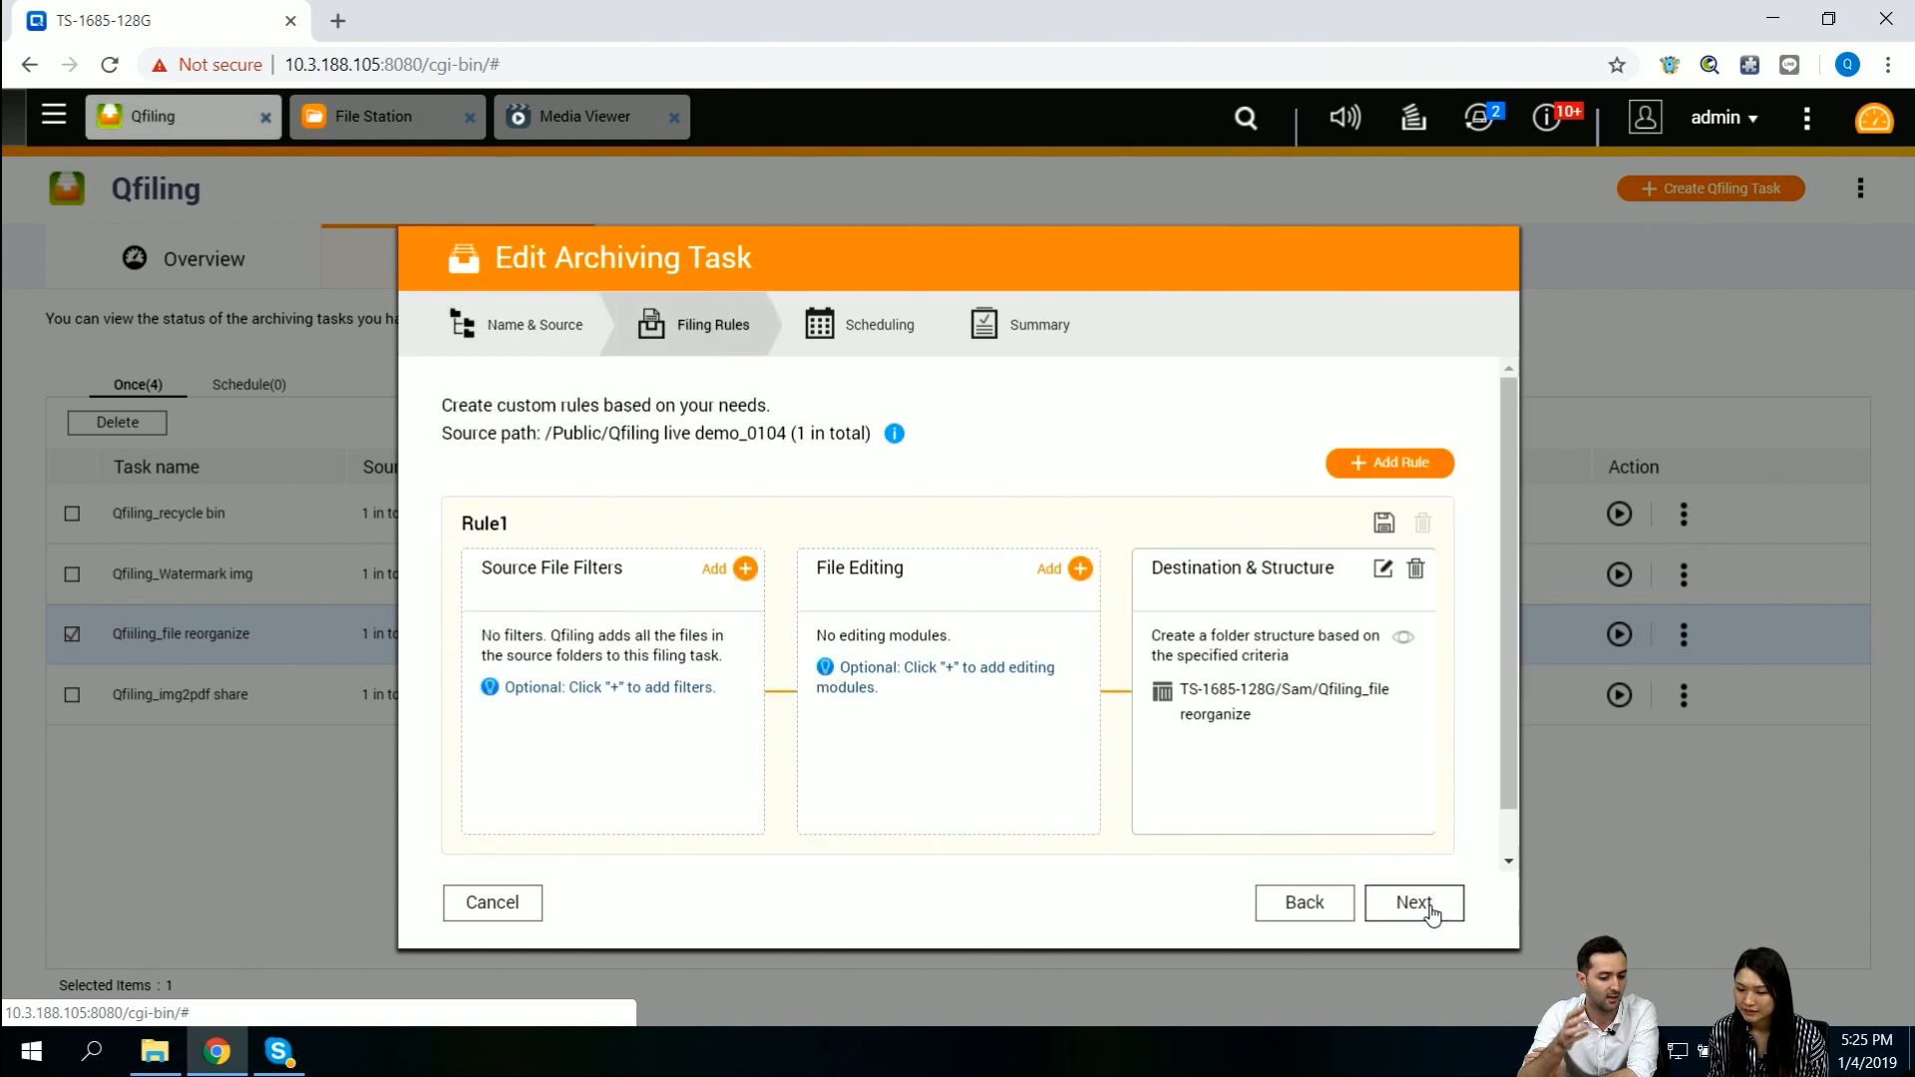
- Examine the file reorganize rule's destination path, folder structure criteria with preview, and file handling principles
click(1382, 571)
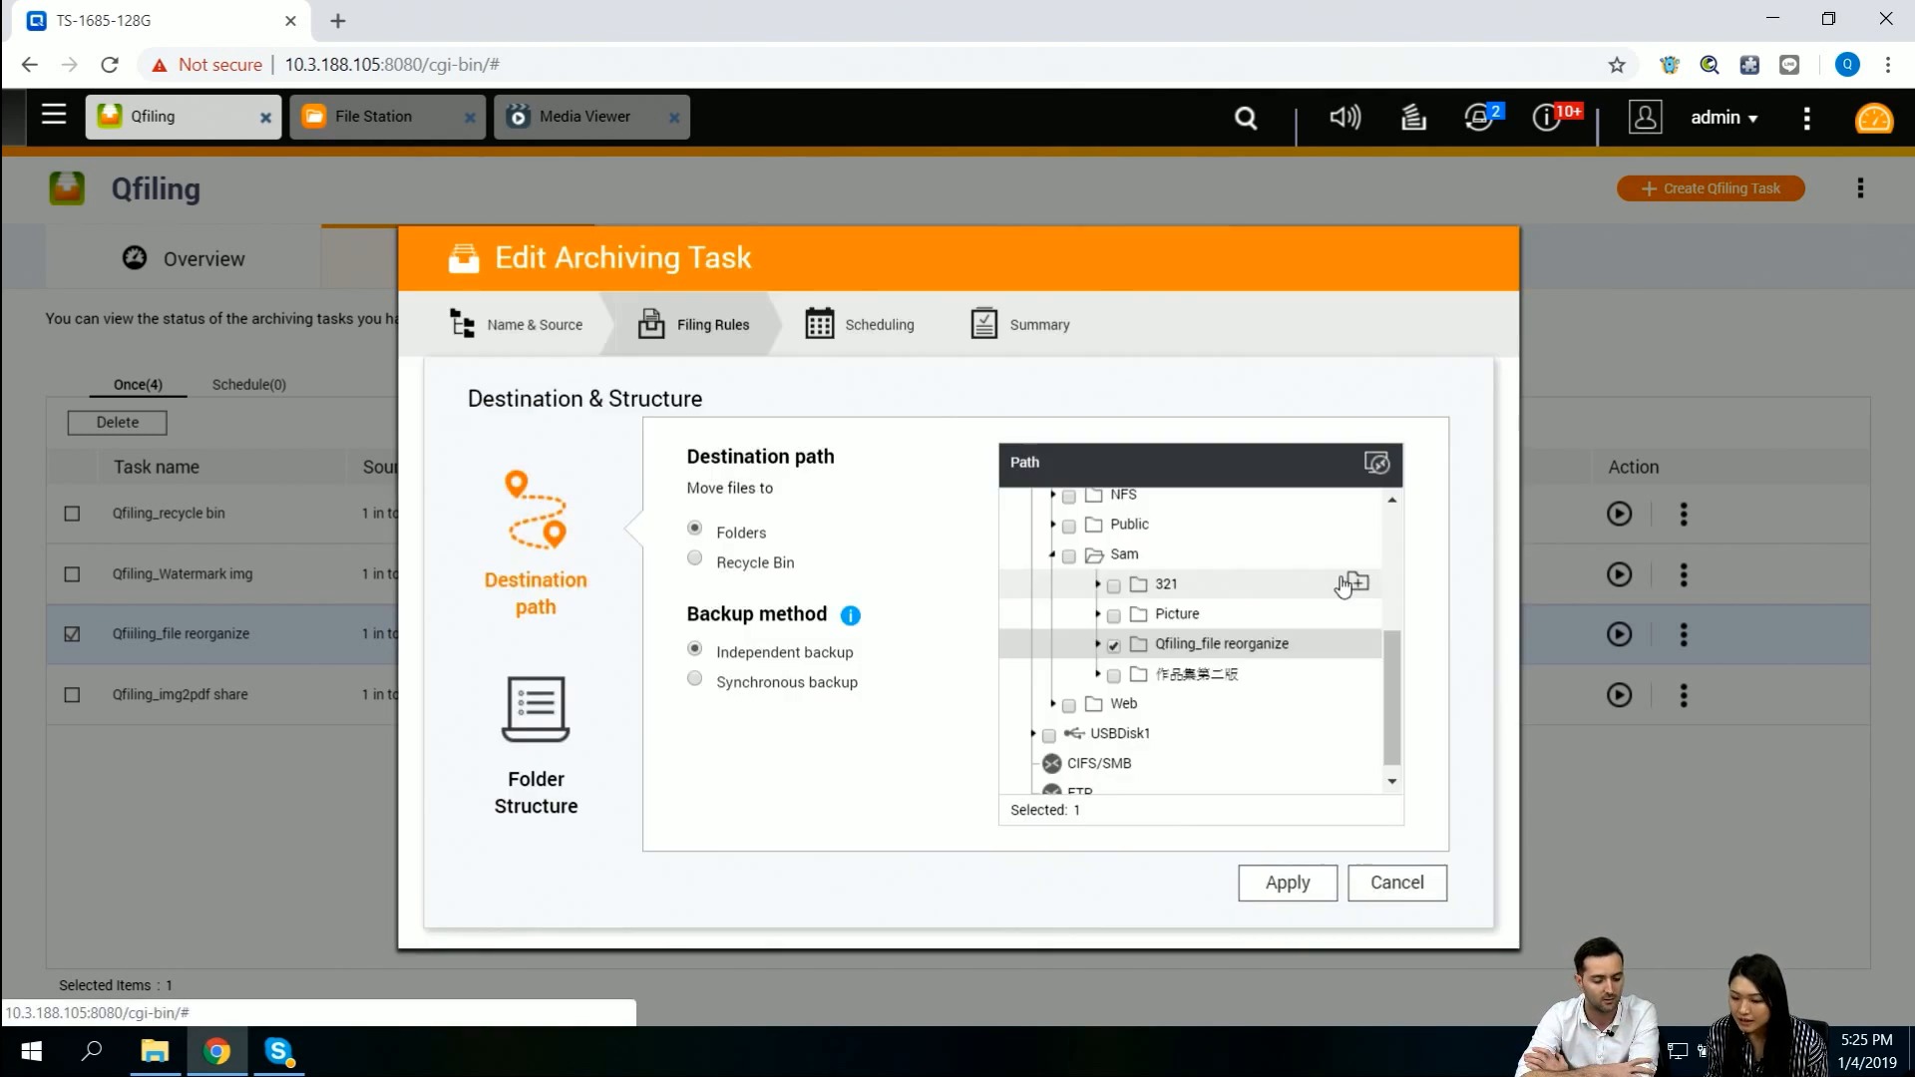
click(540, 738)
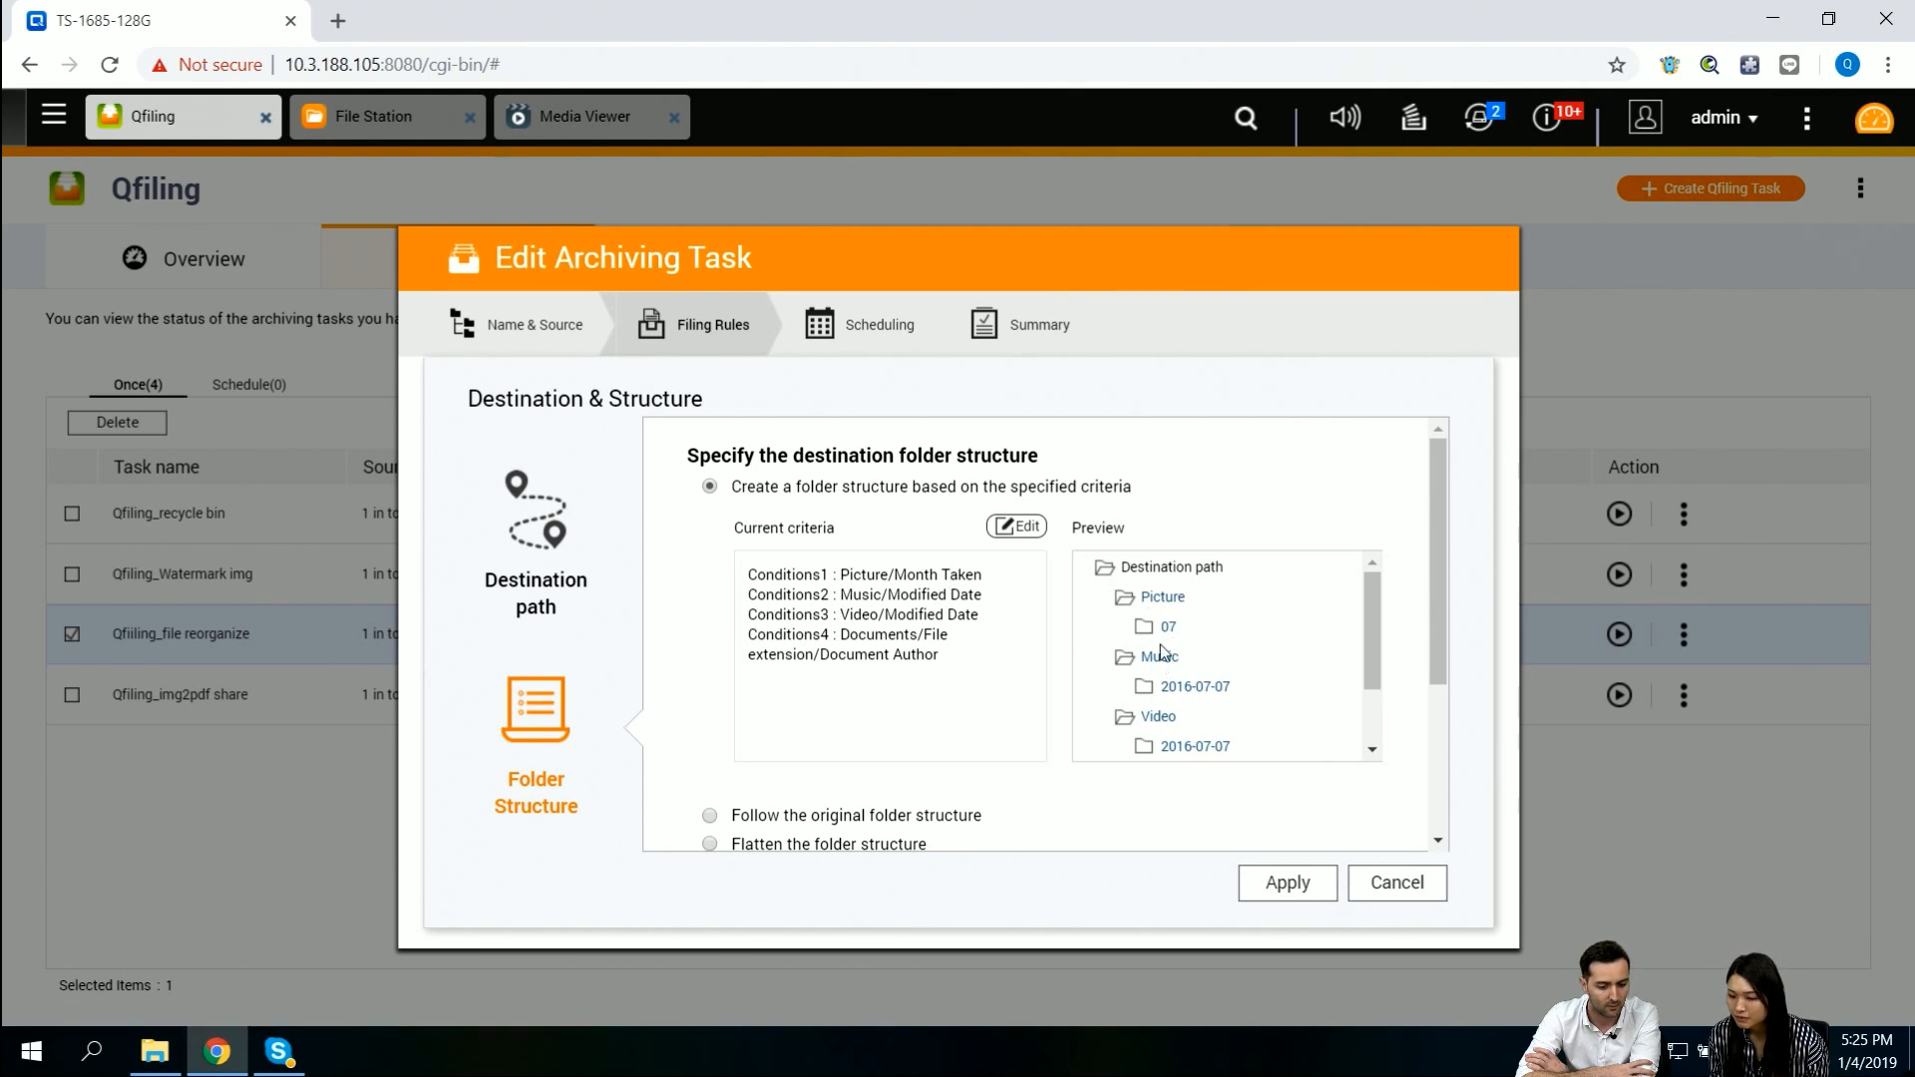
scroll(1369, 646, down, 3)
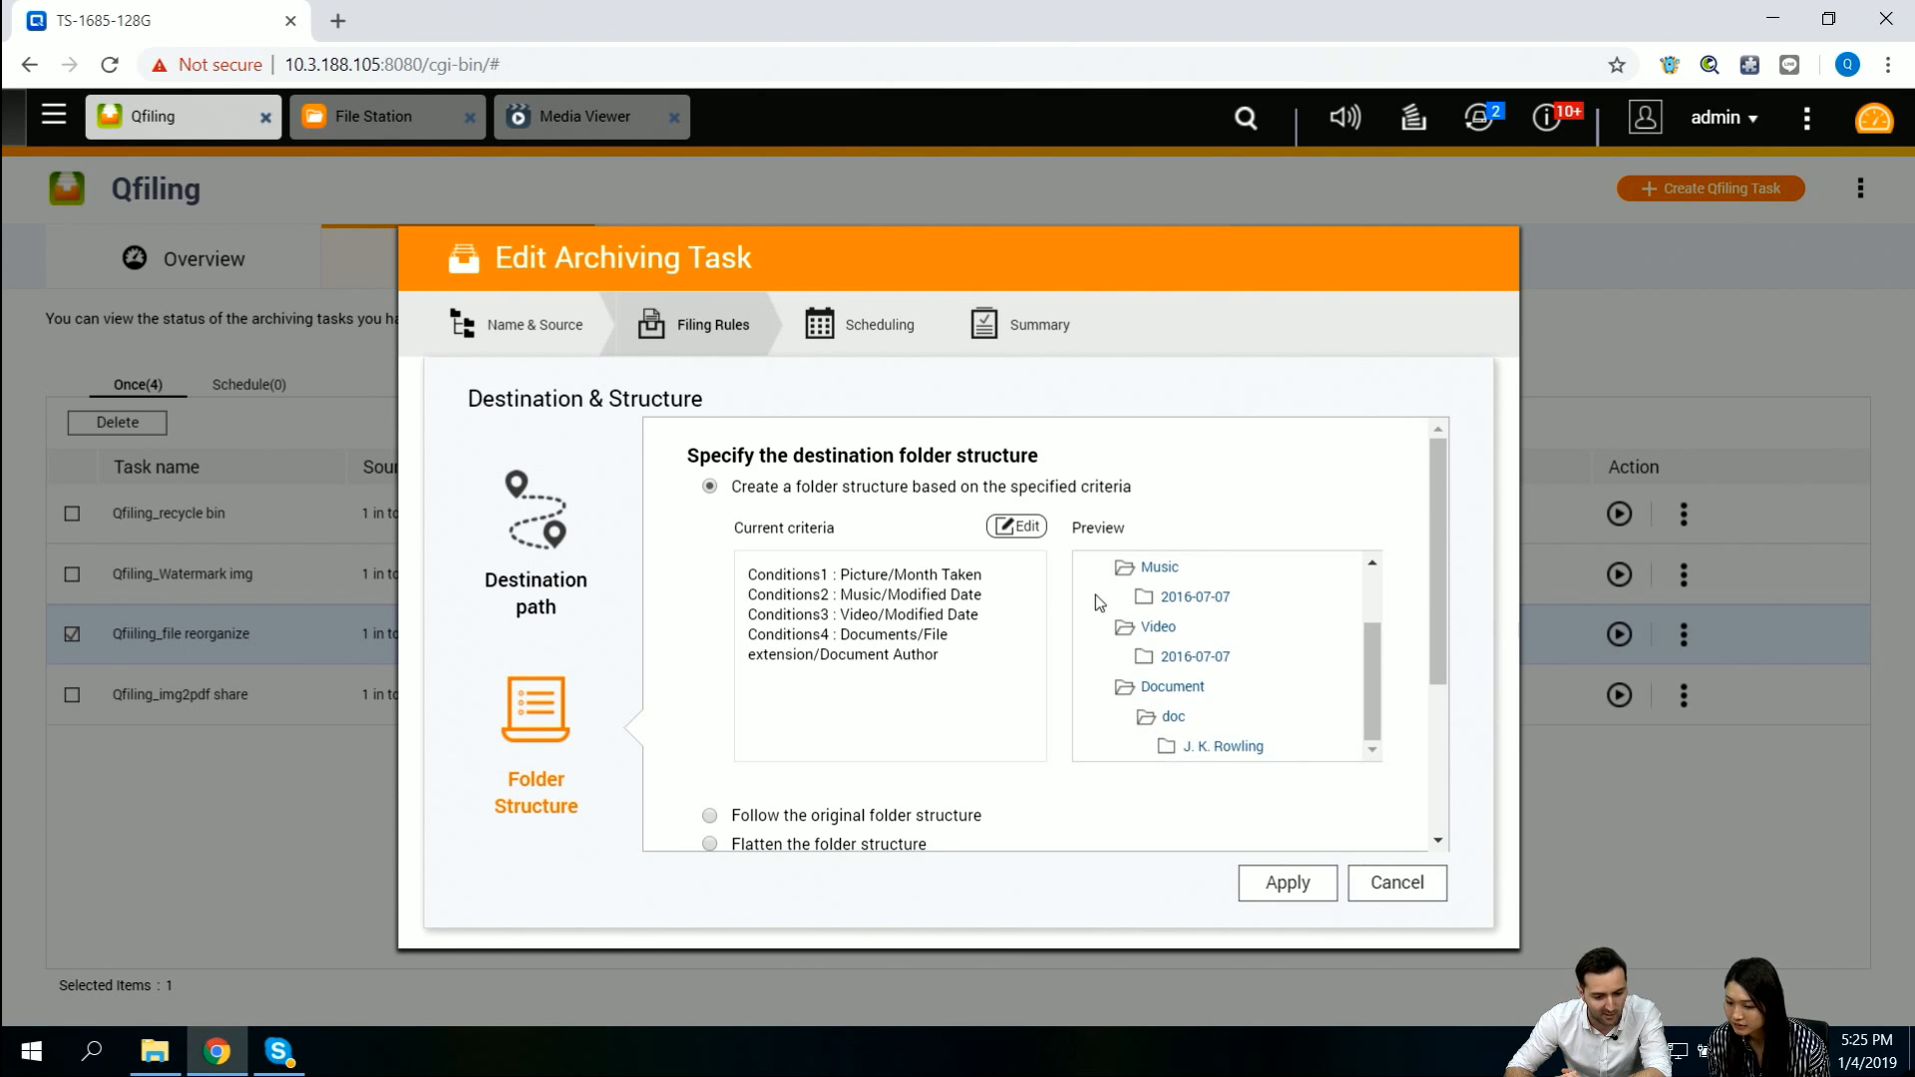
drag(1440, 632, 1458, 783)
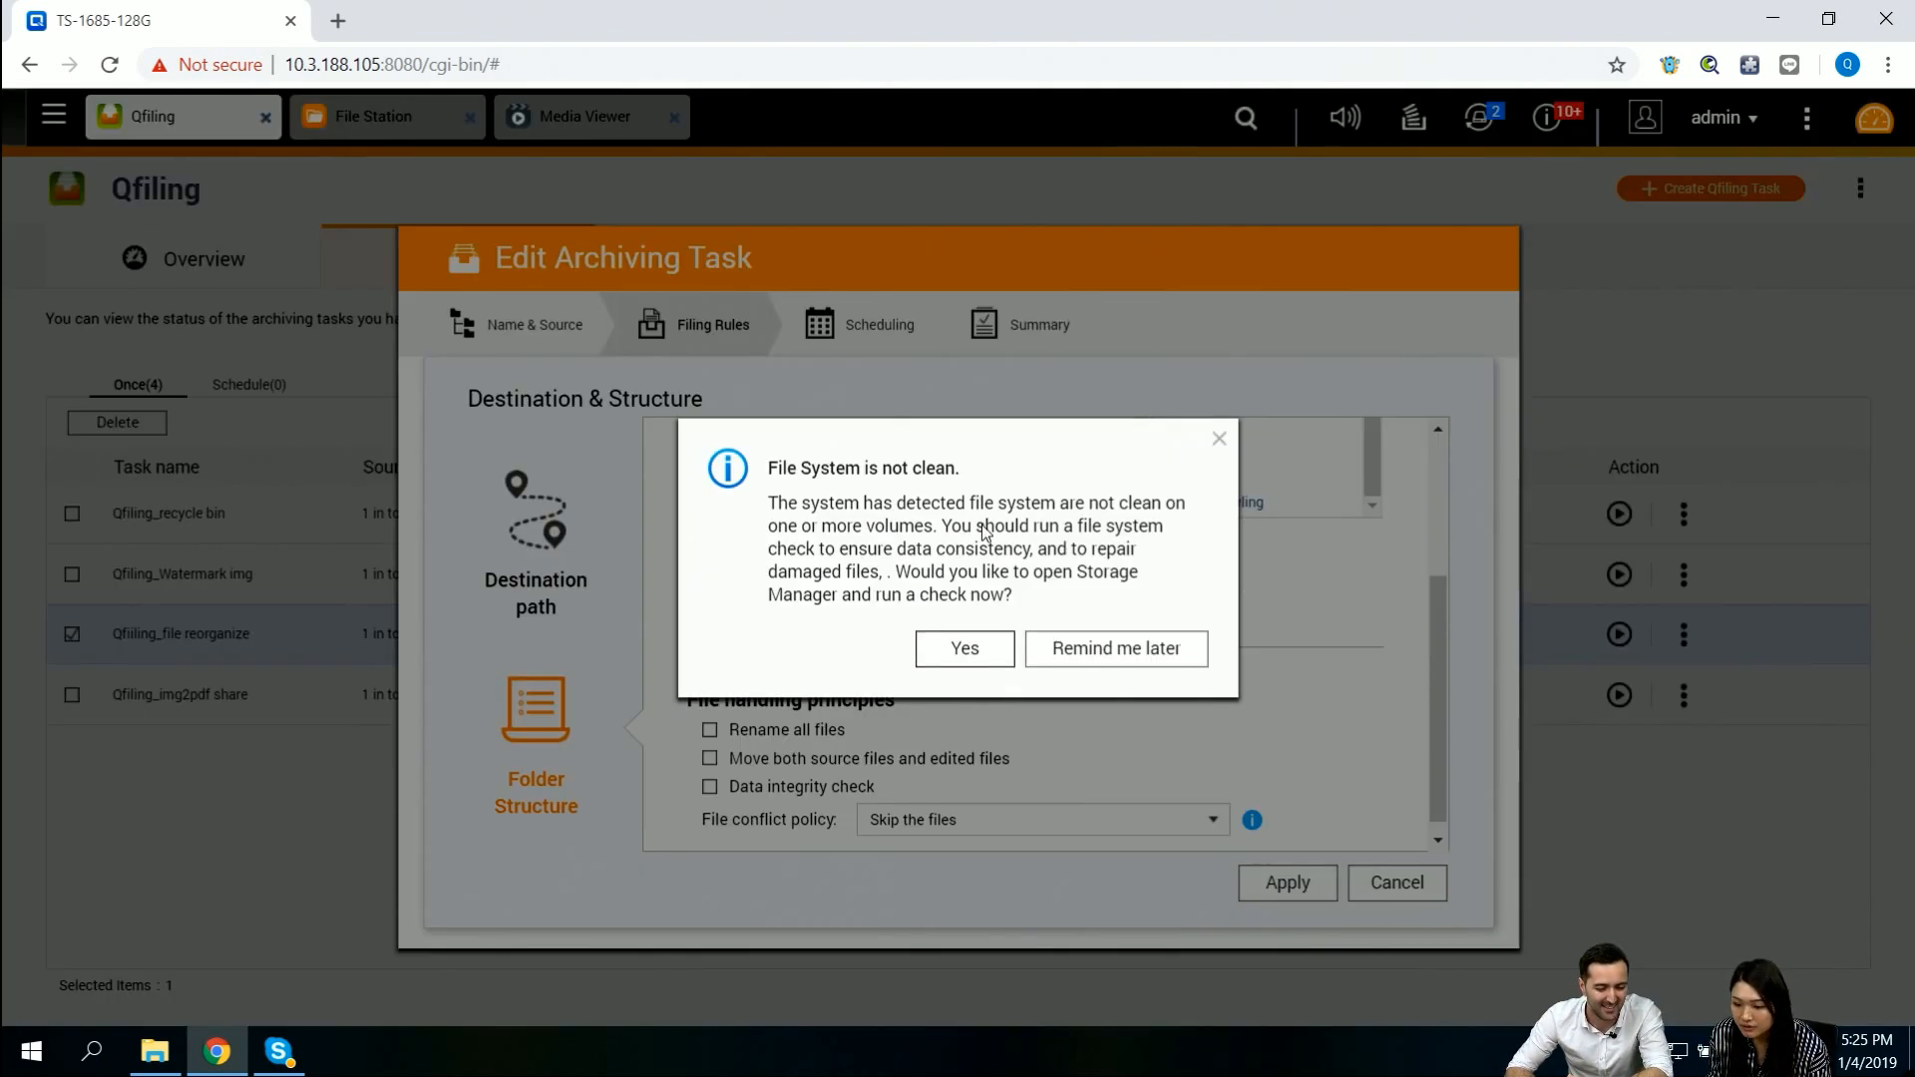
- Open Storage & Snapshots from the file system prompt and close it without running a check
click(983, 652)
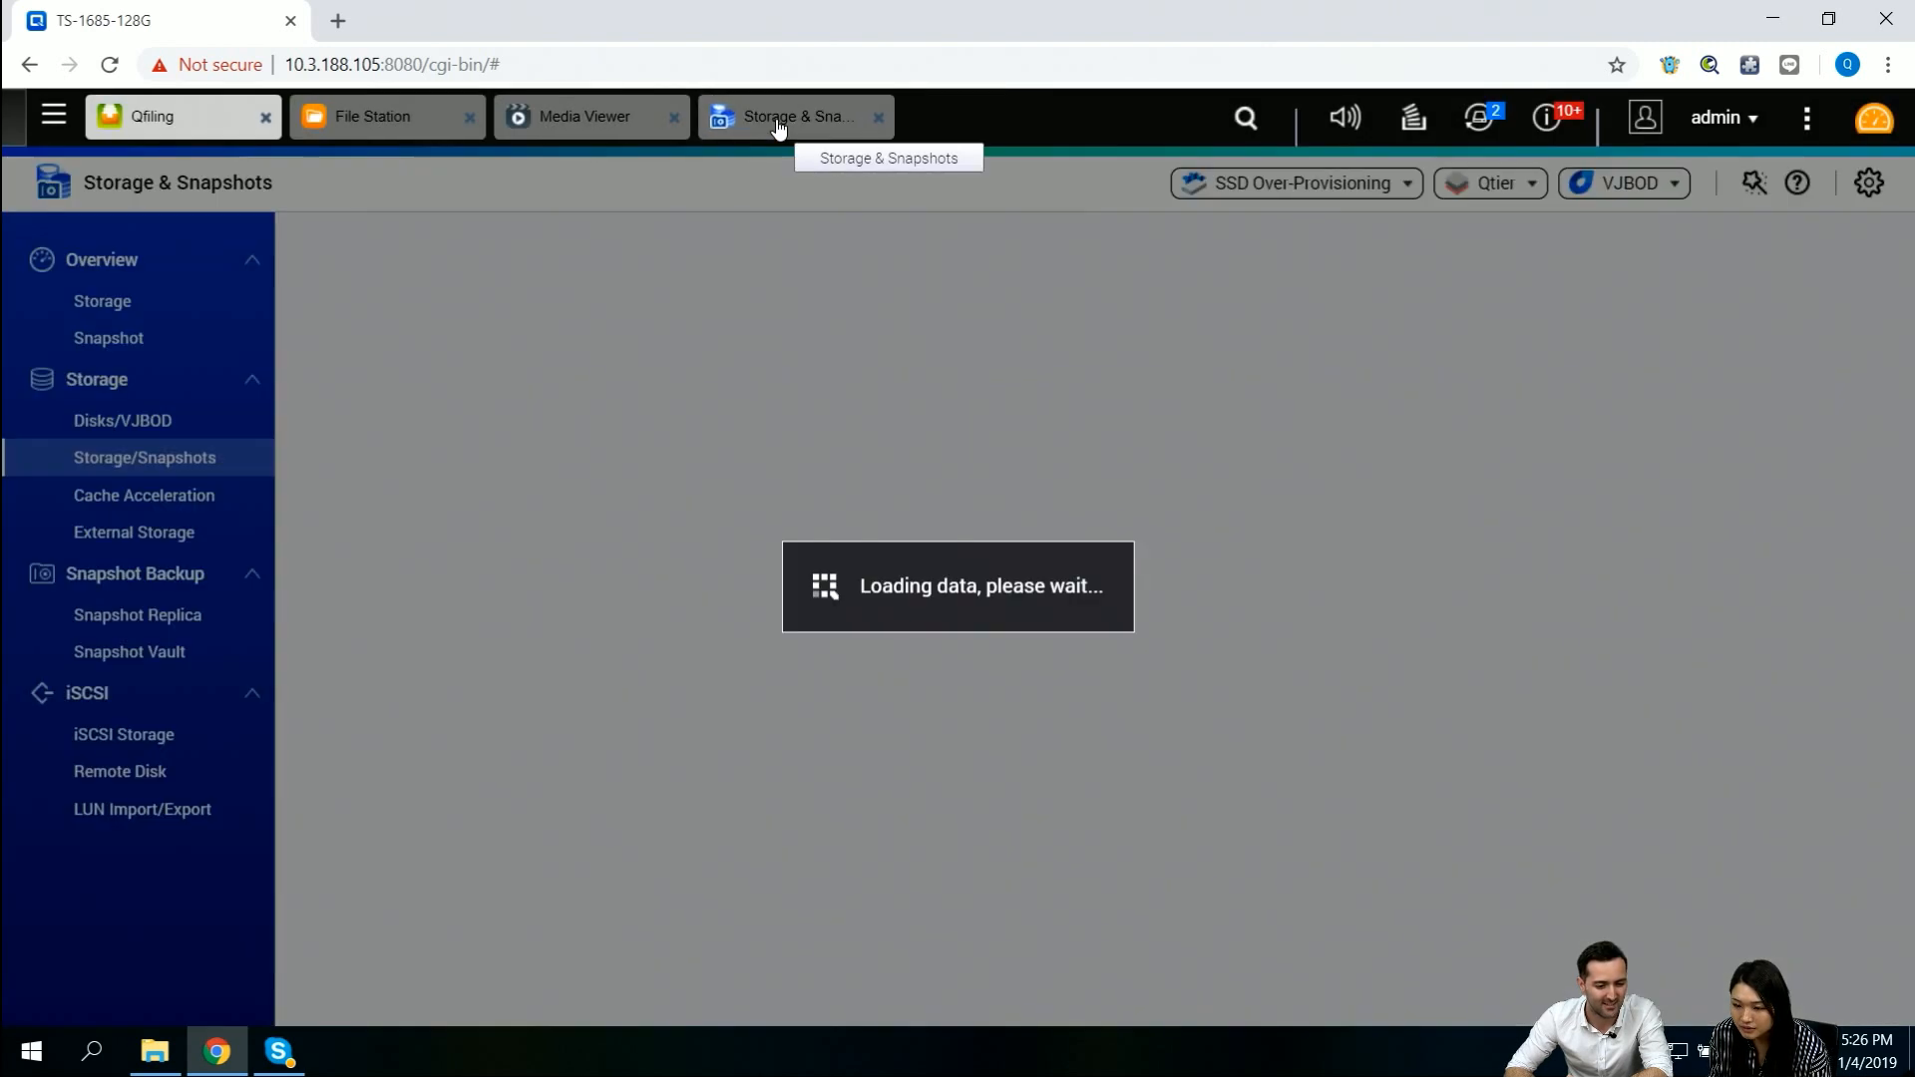
click(780, 134)
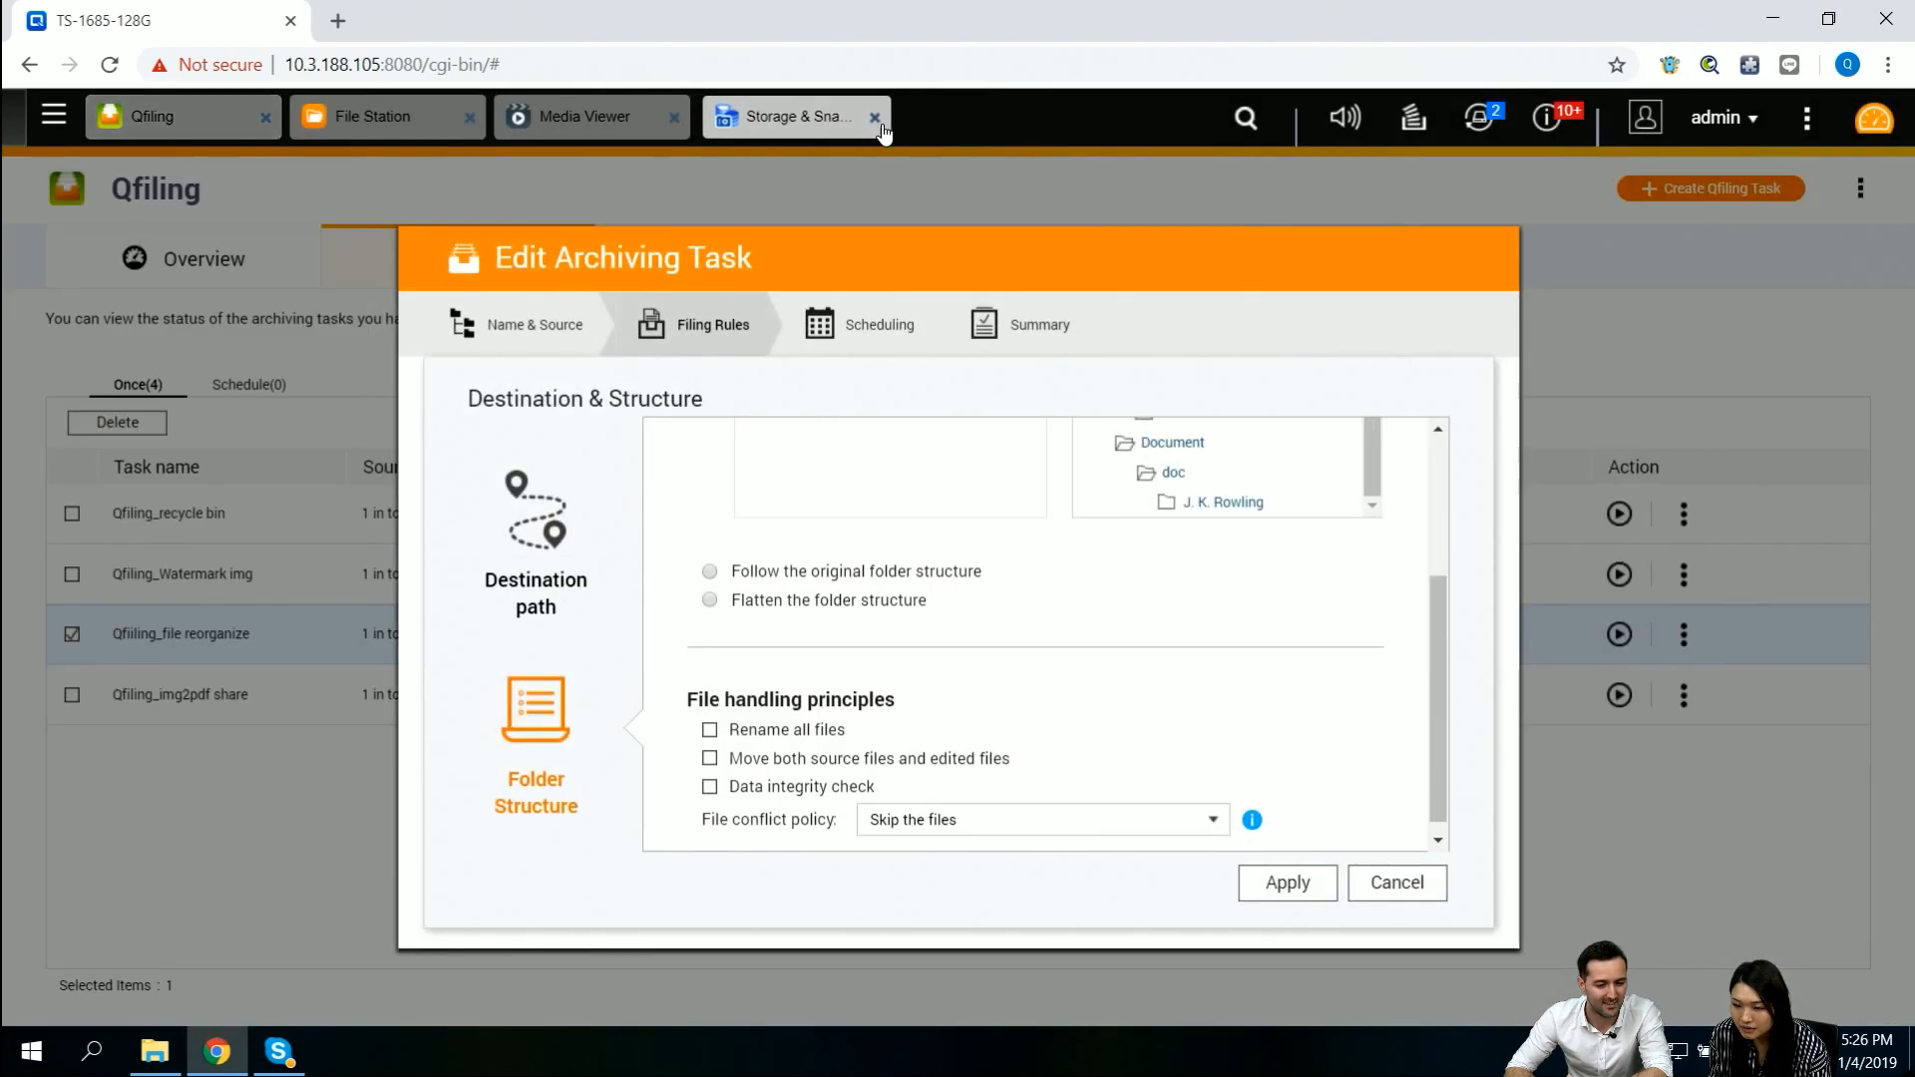
click(879, 117)
- In File Station, browse the Qfiling_file reorganize folder down through Document and pdf into the first author's folder
click(401, 130)
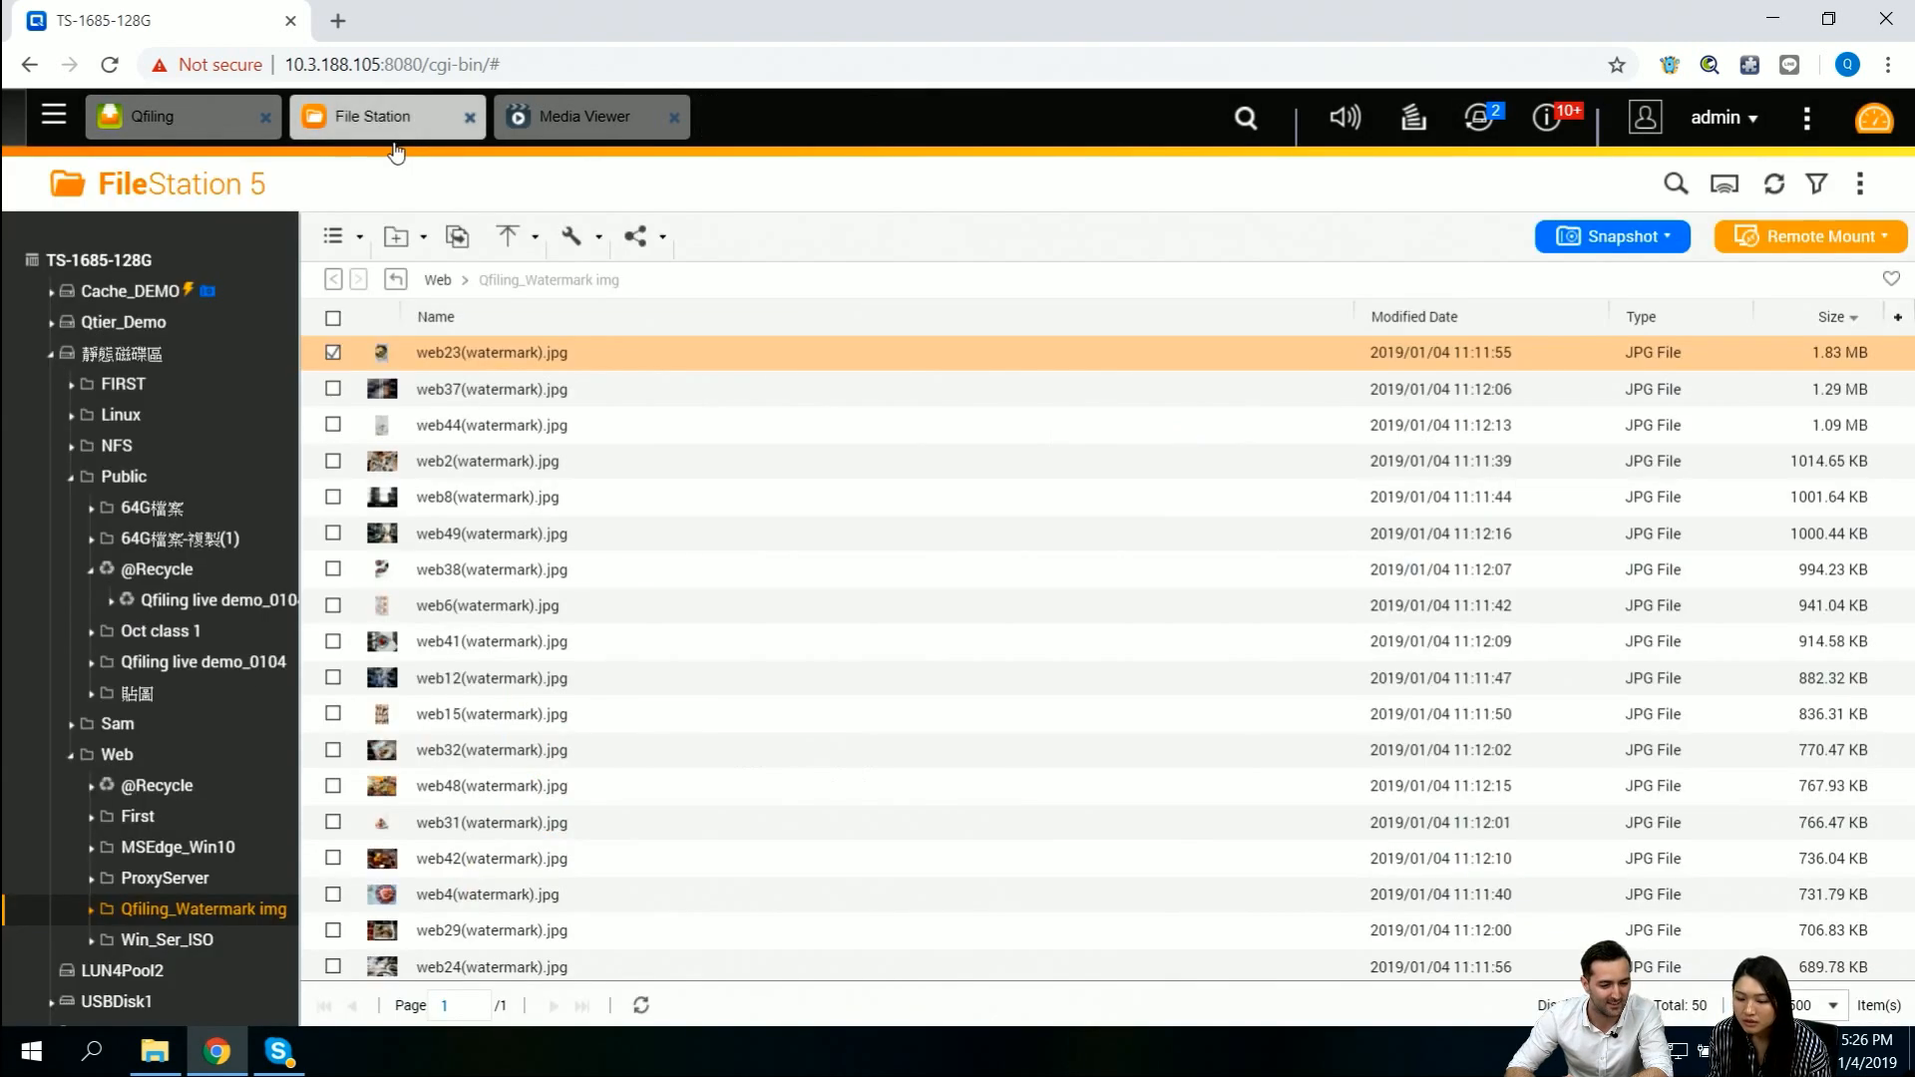
scroll(115, 824, down, 3)
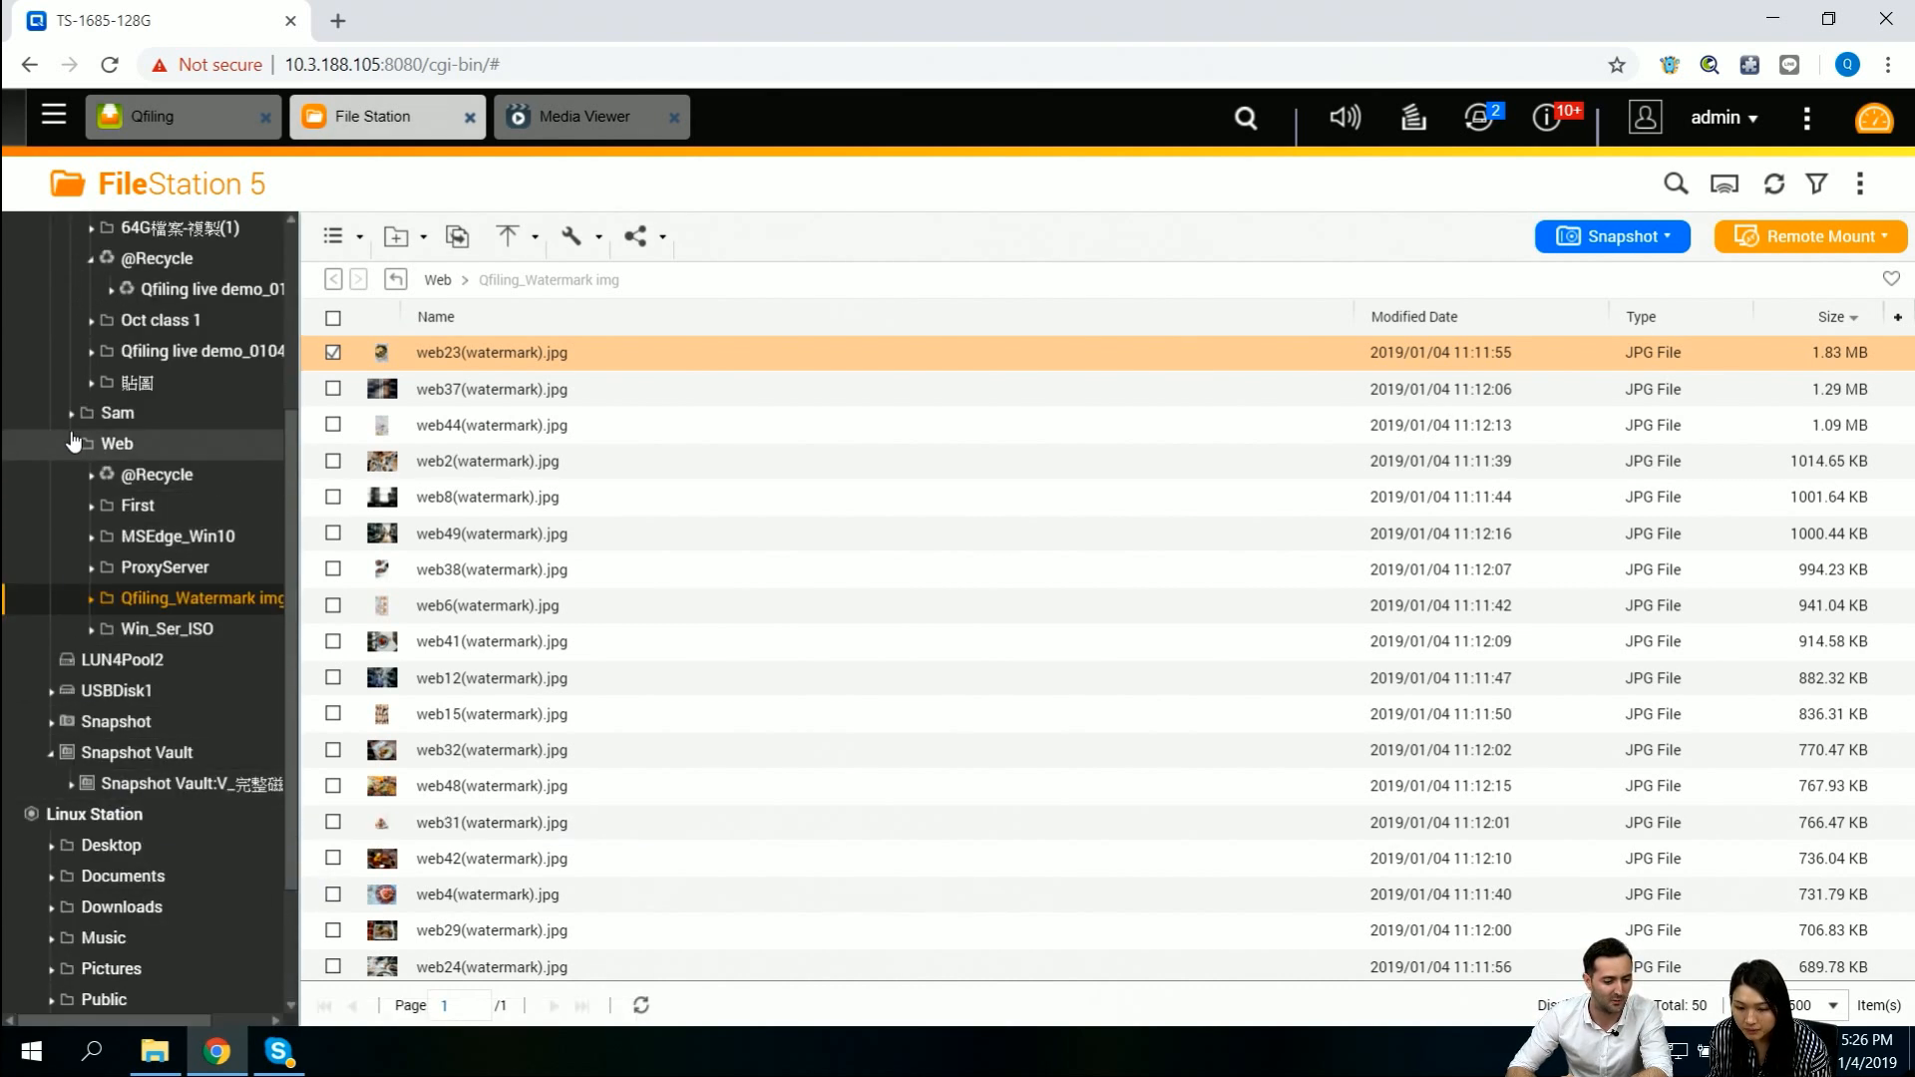
click(72, 415)
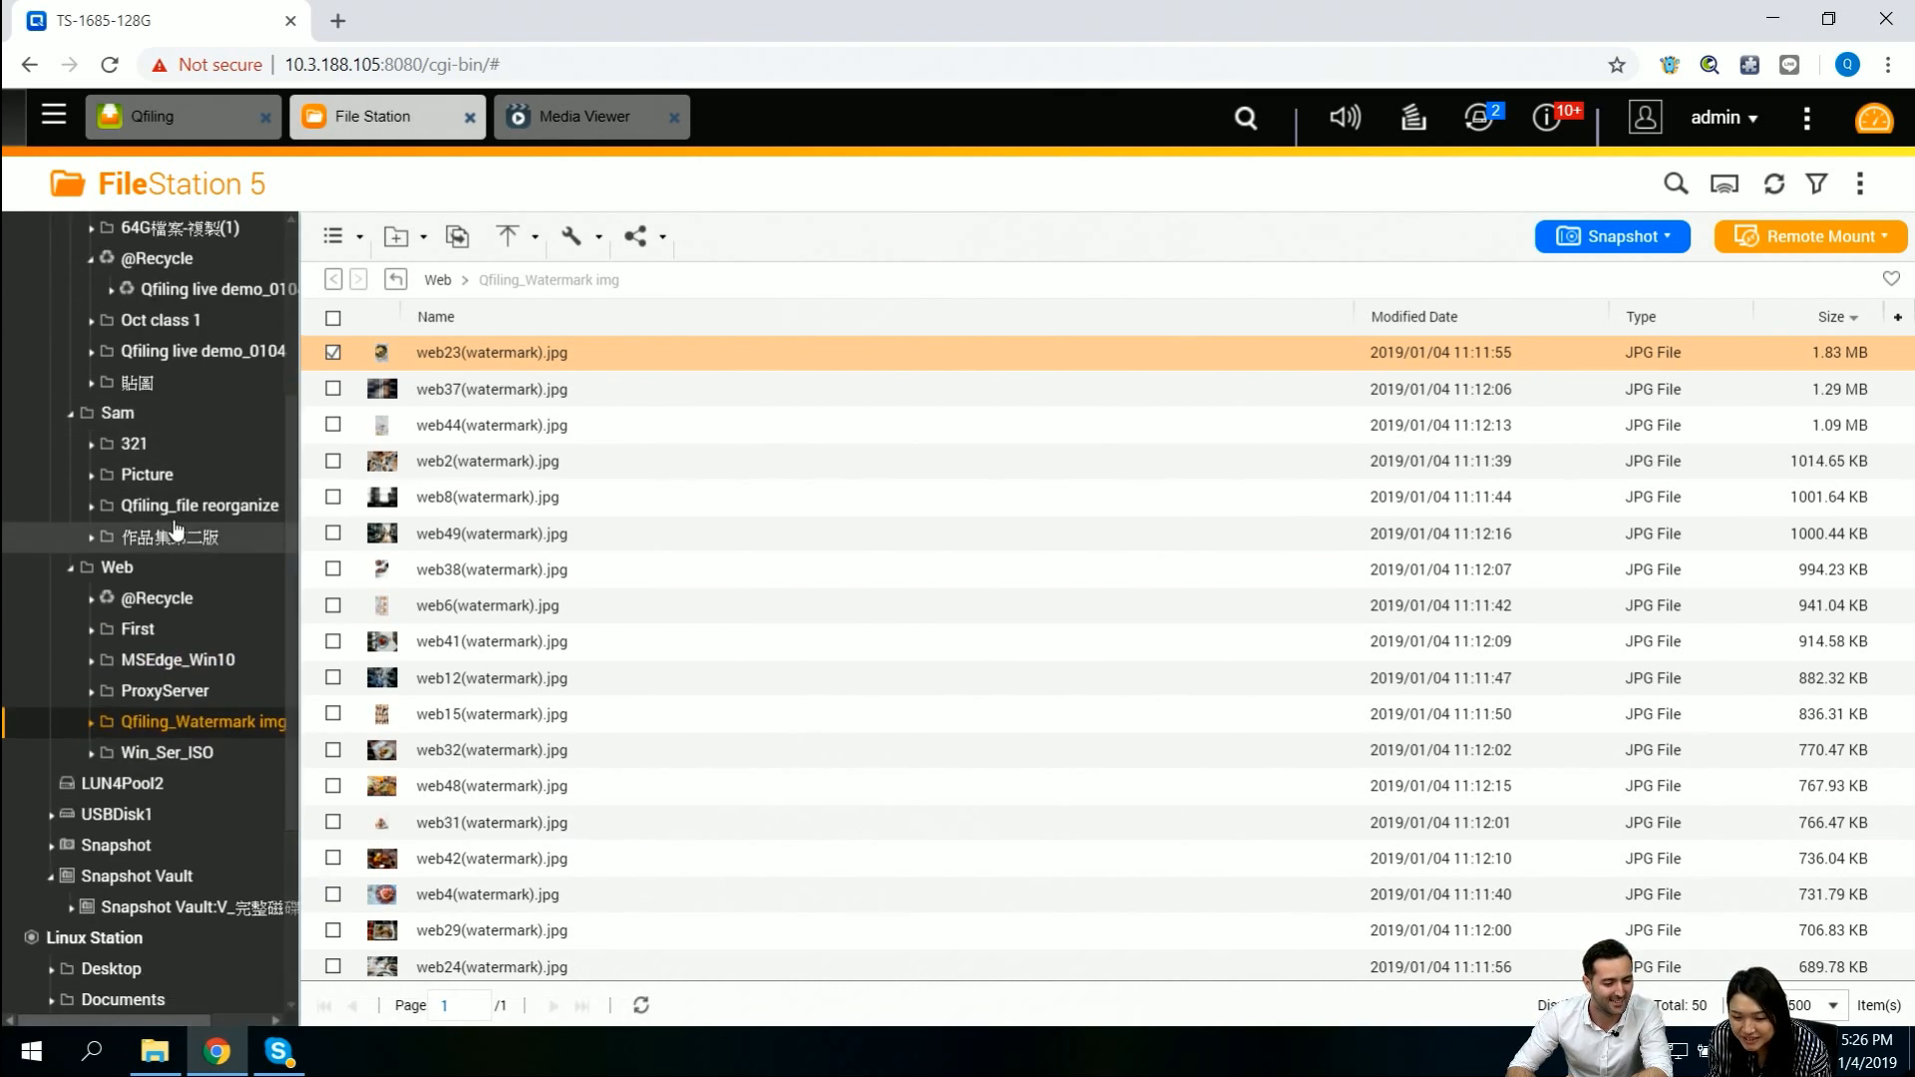
click(175, 509)
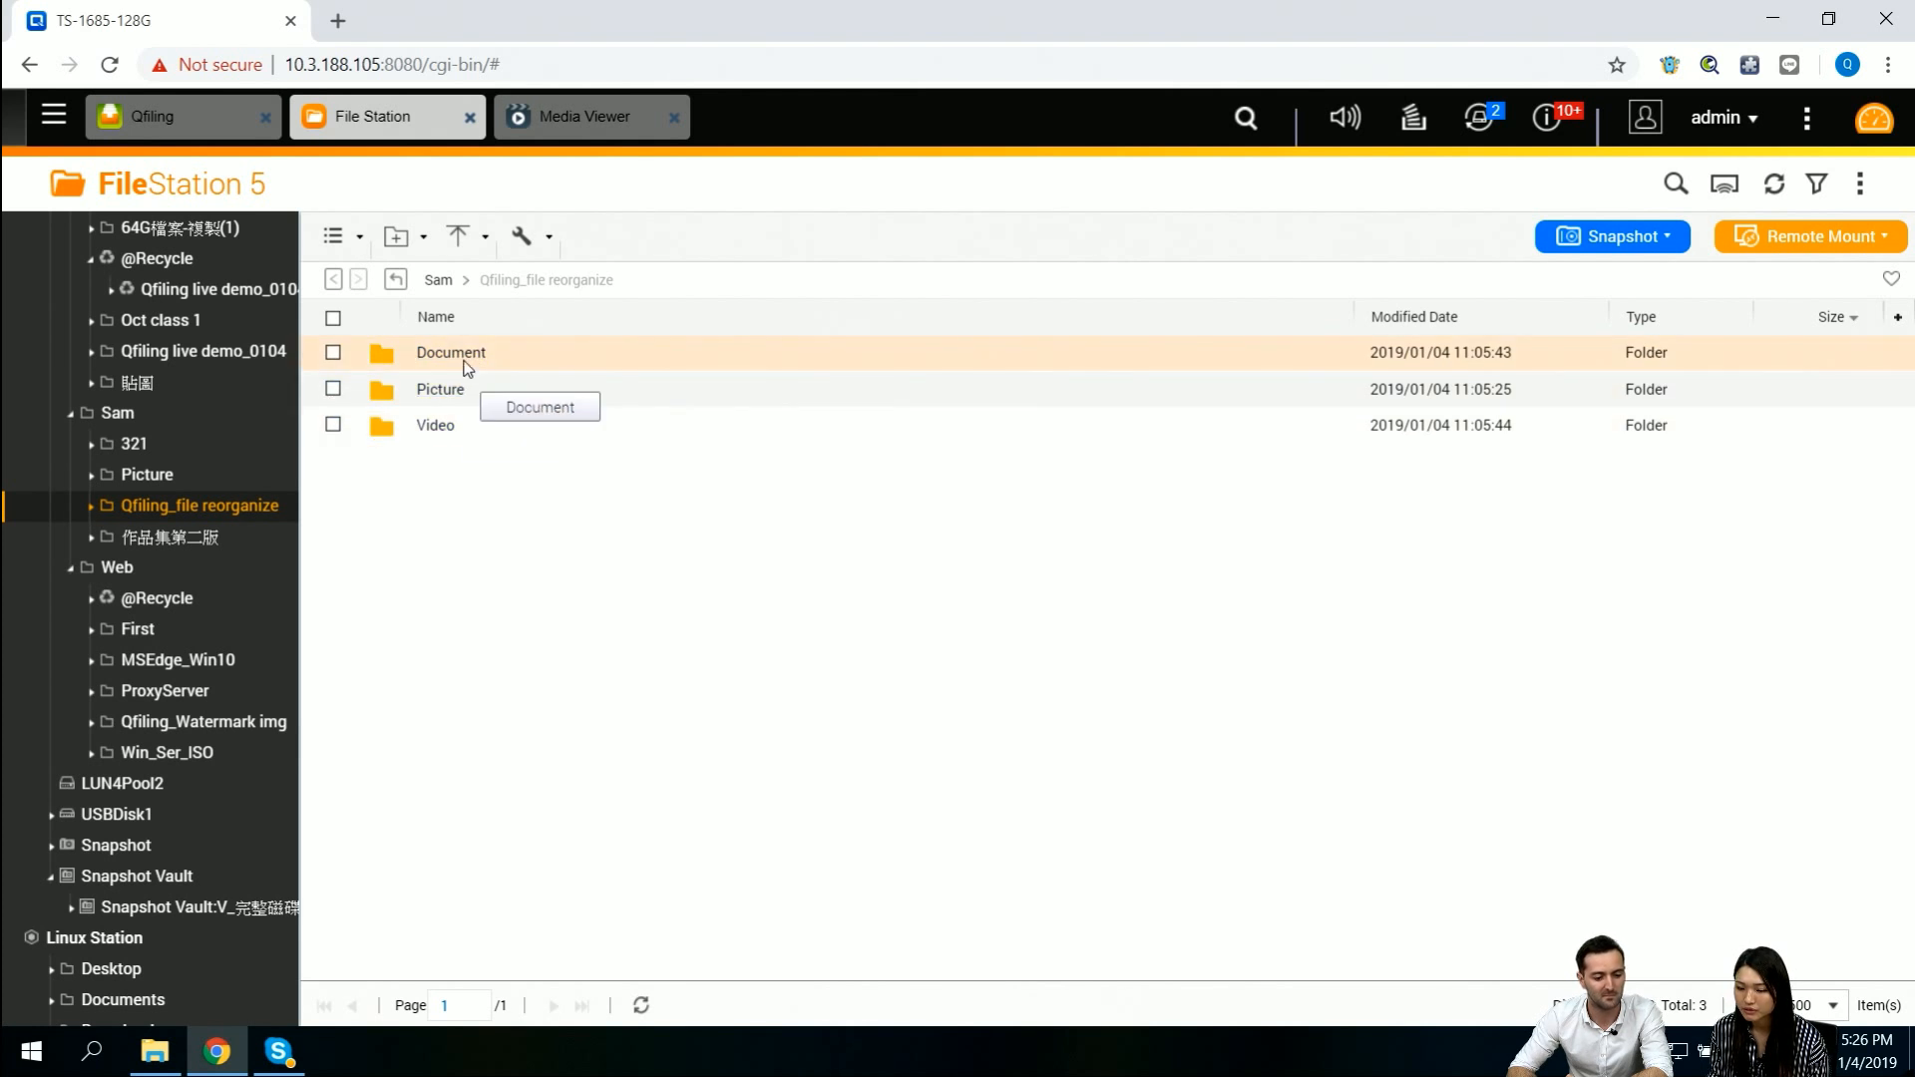
click(465, 355)
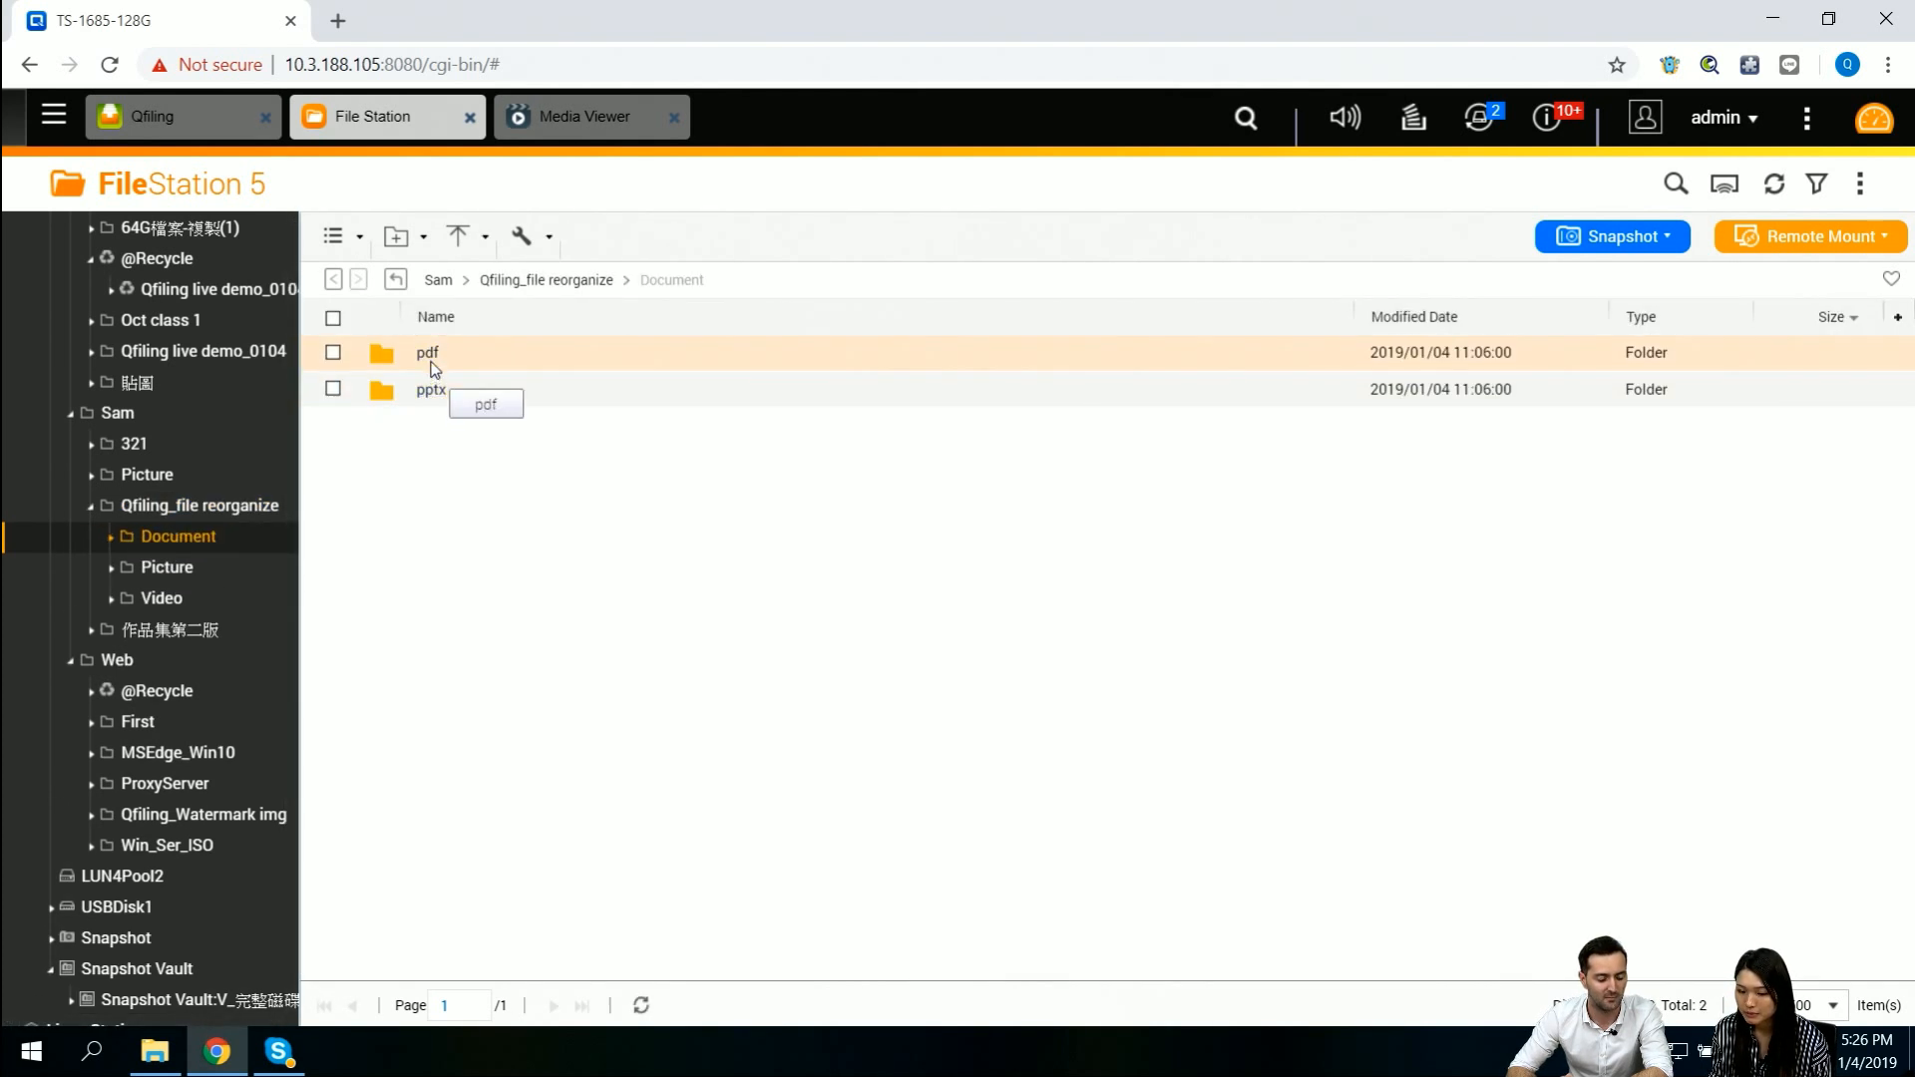
click(430, 356)
double_click(430, 356)
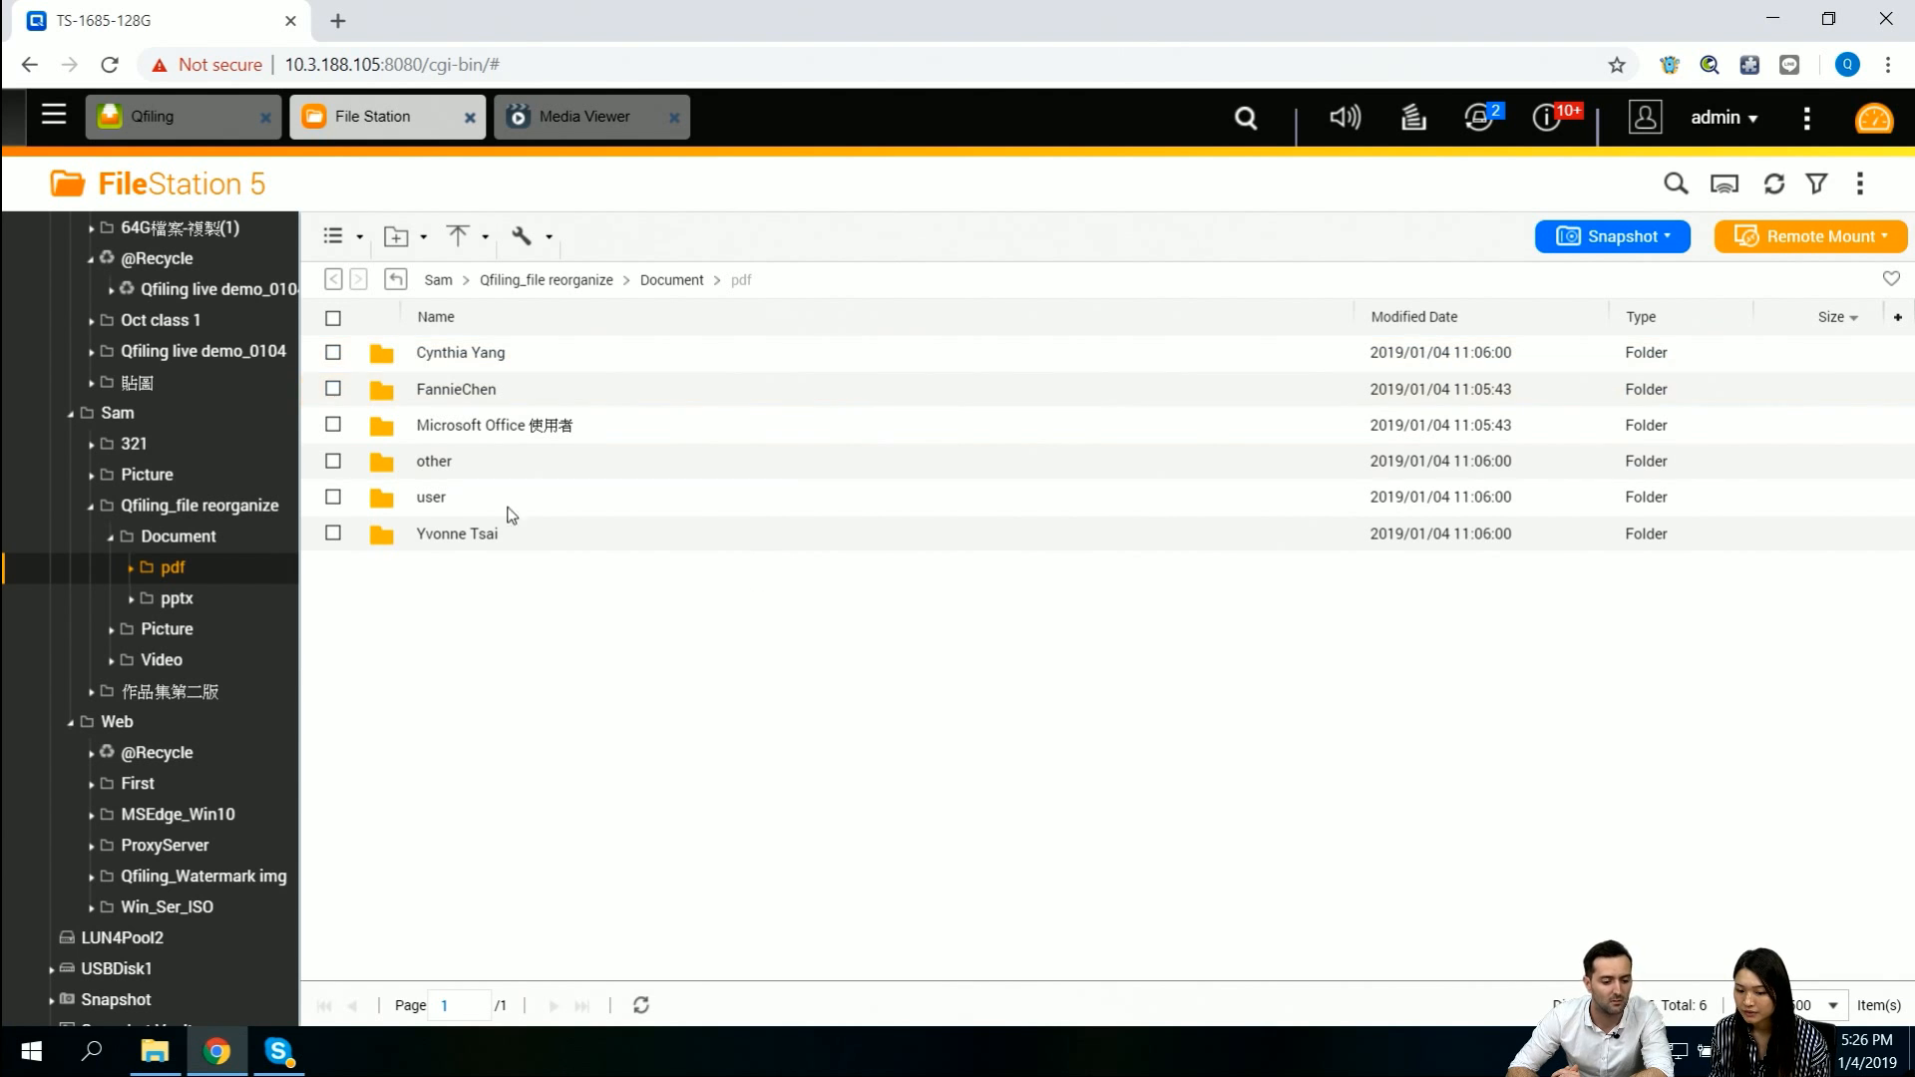
double_click(462, 355)
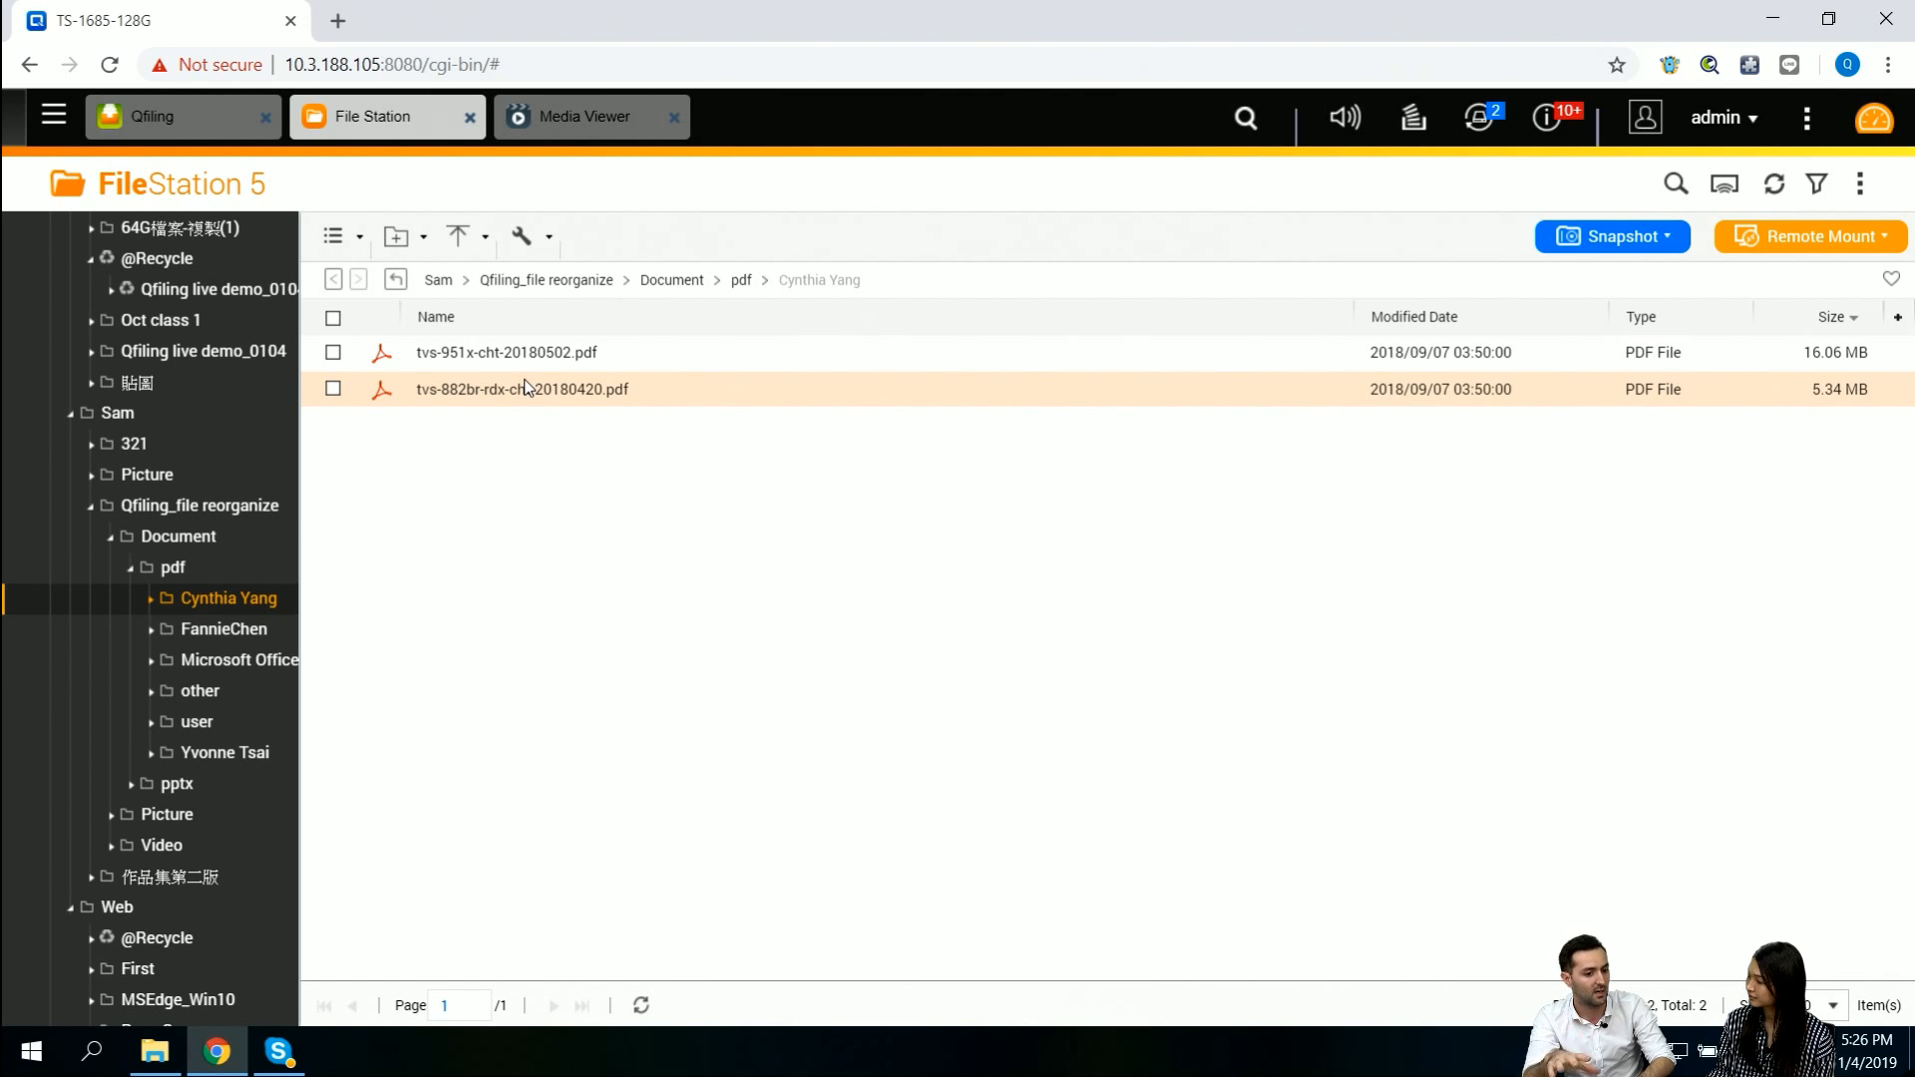
- Switch back to Qfiling, quit the file reorganize task's edit wizard without applying, and deselect the task
click(114, 121)
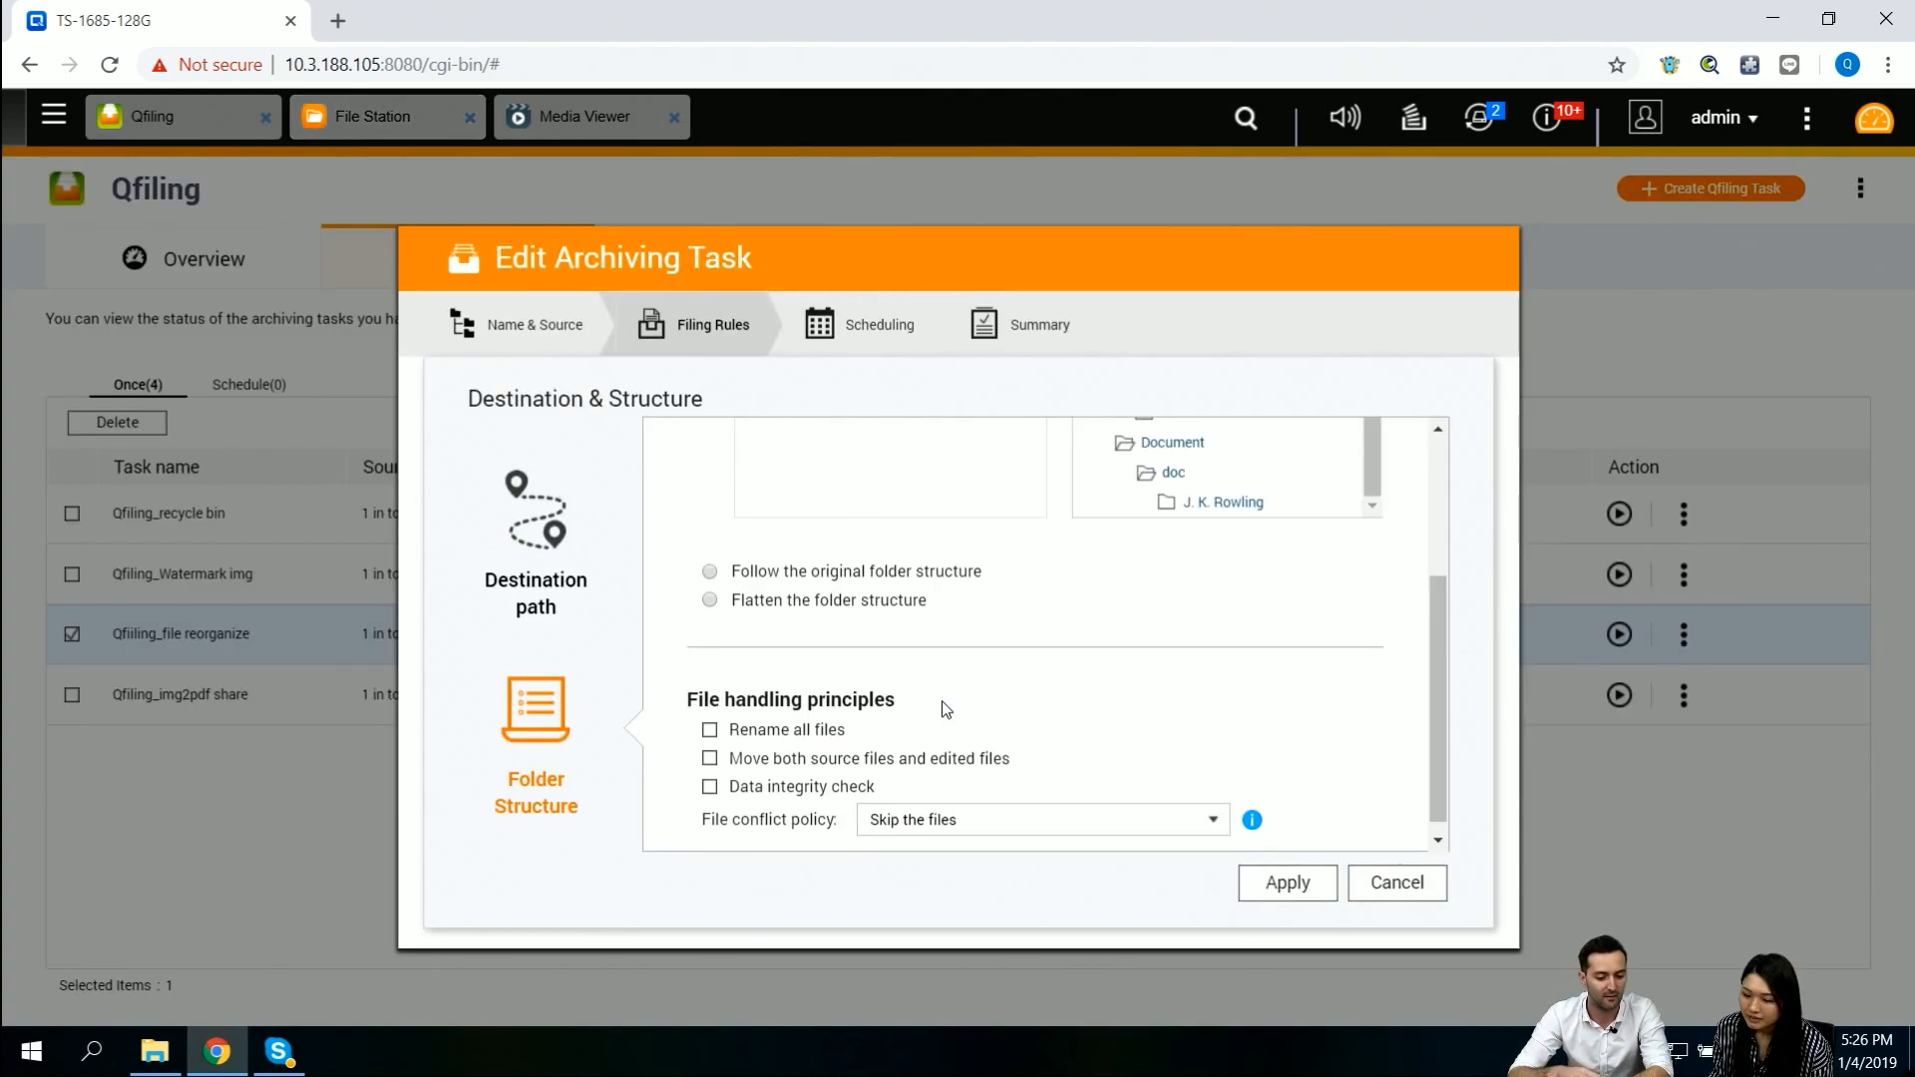
click(1397, 882)
click(492, 903)
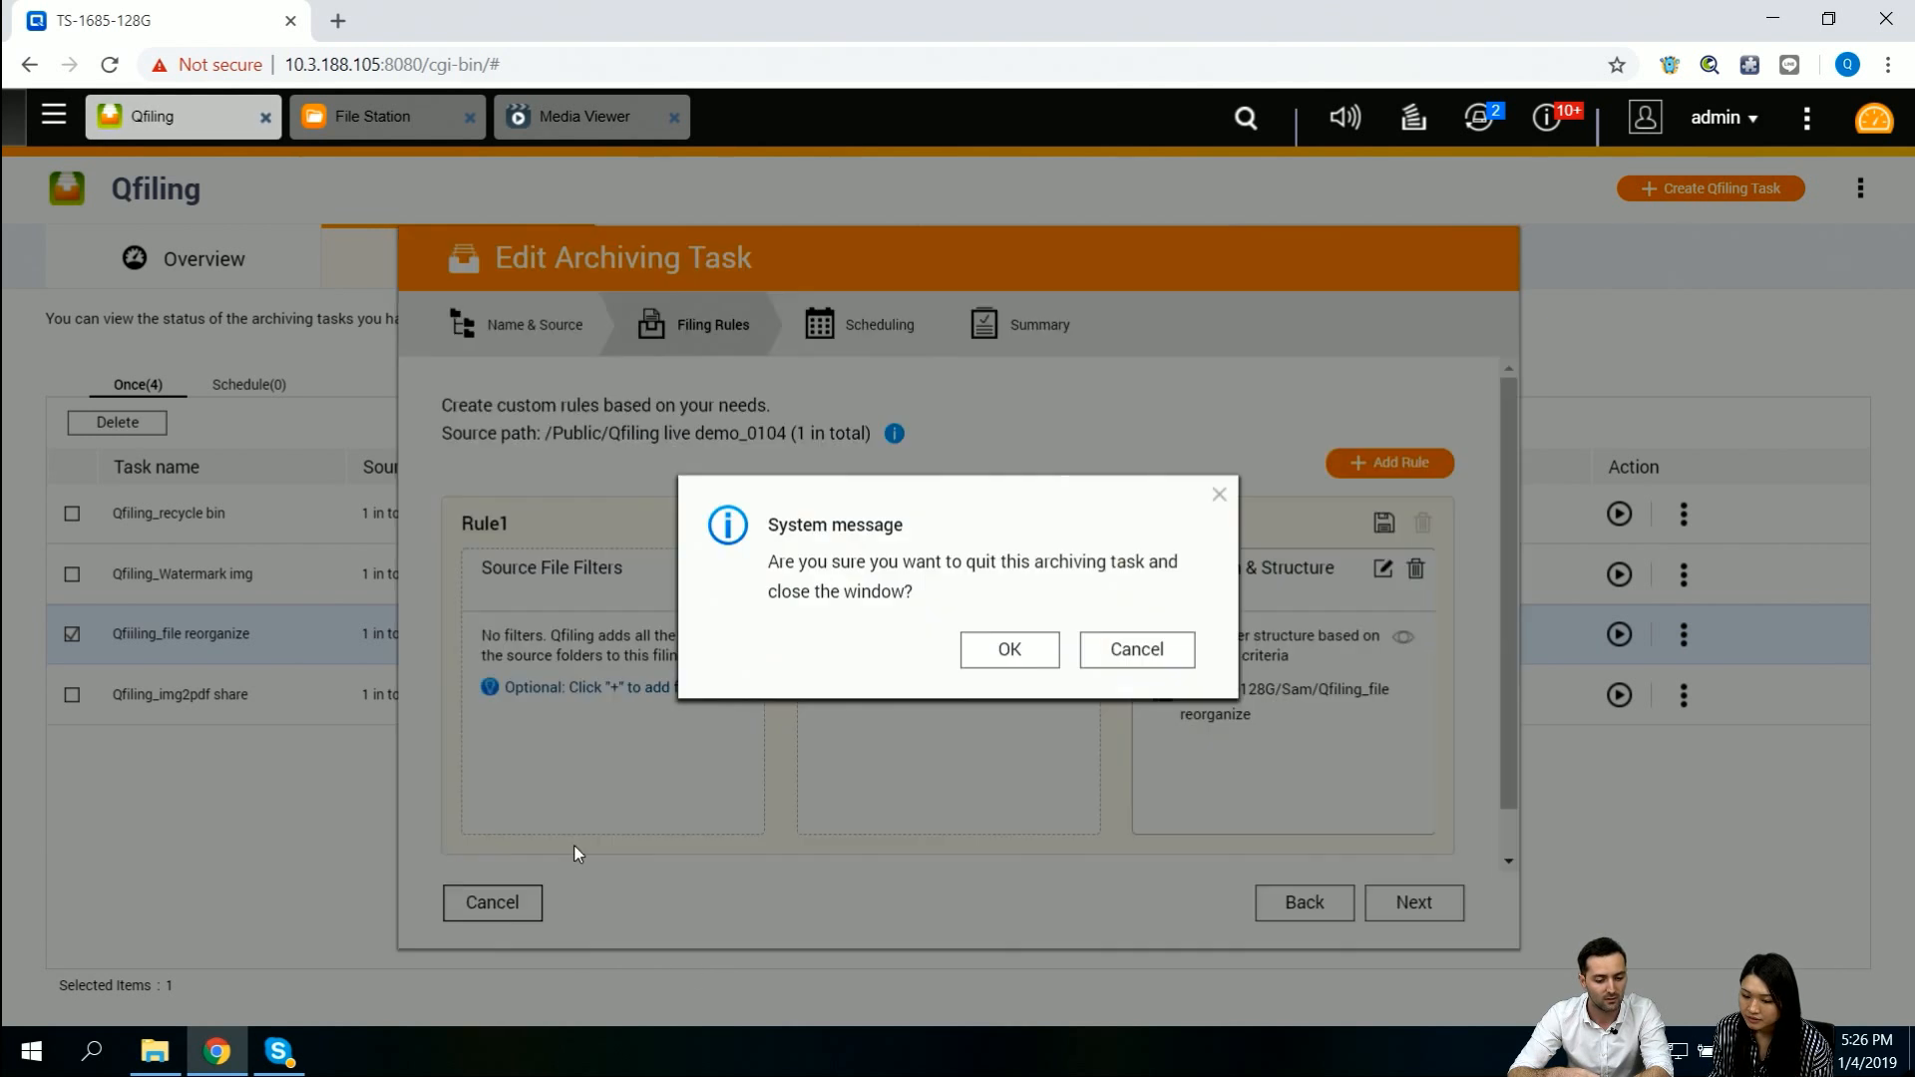
click(998, 648)
click(71, 635)
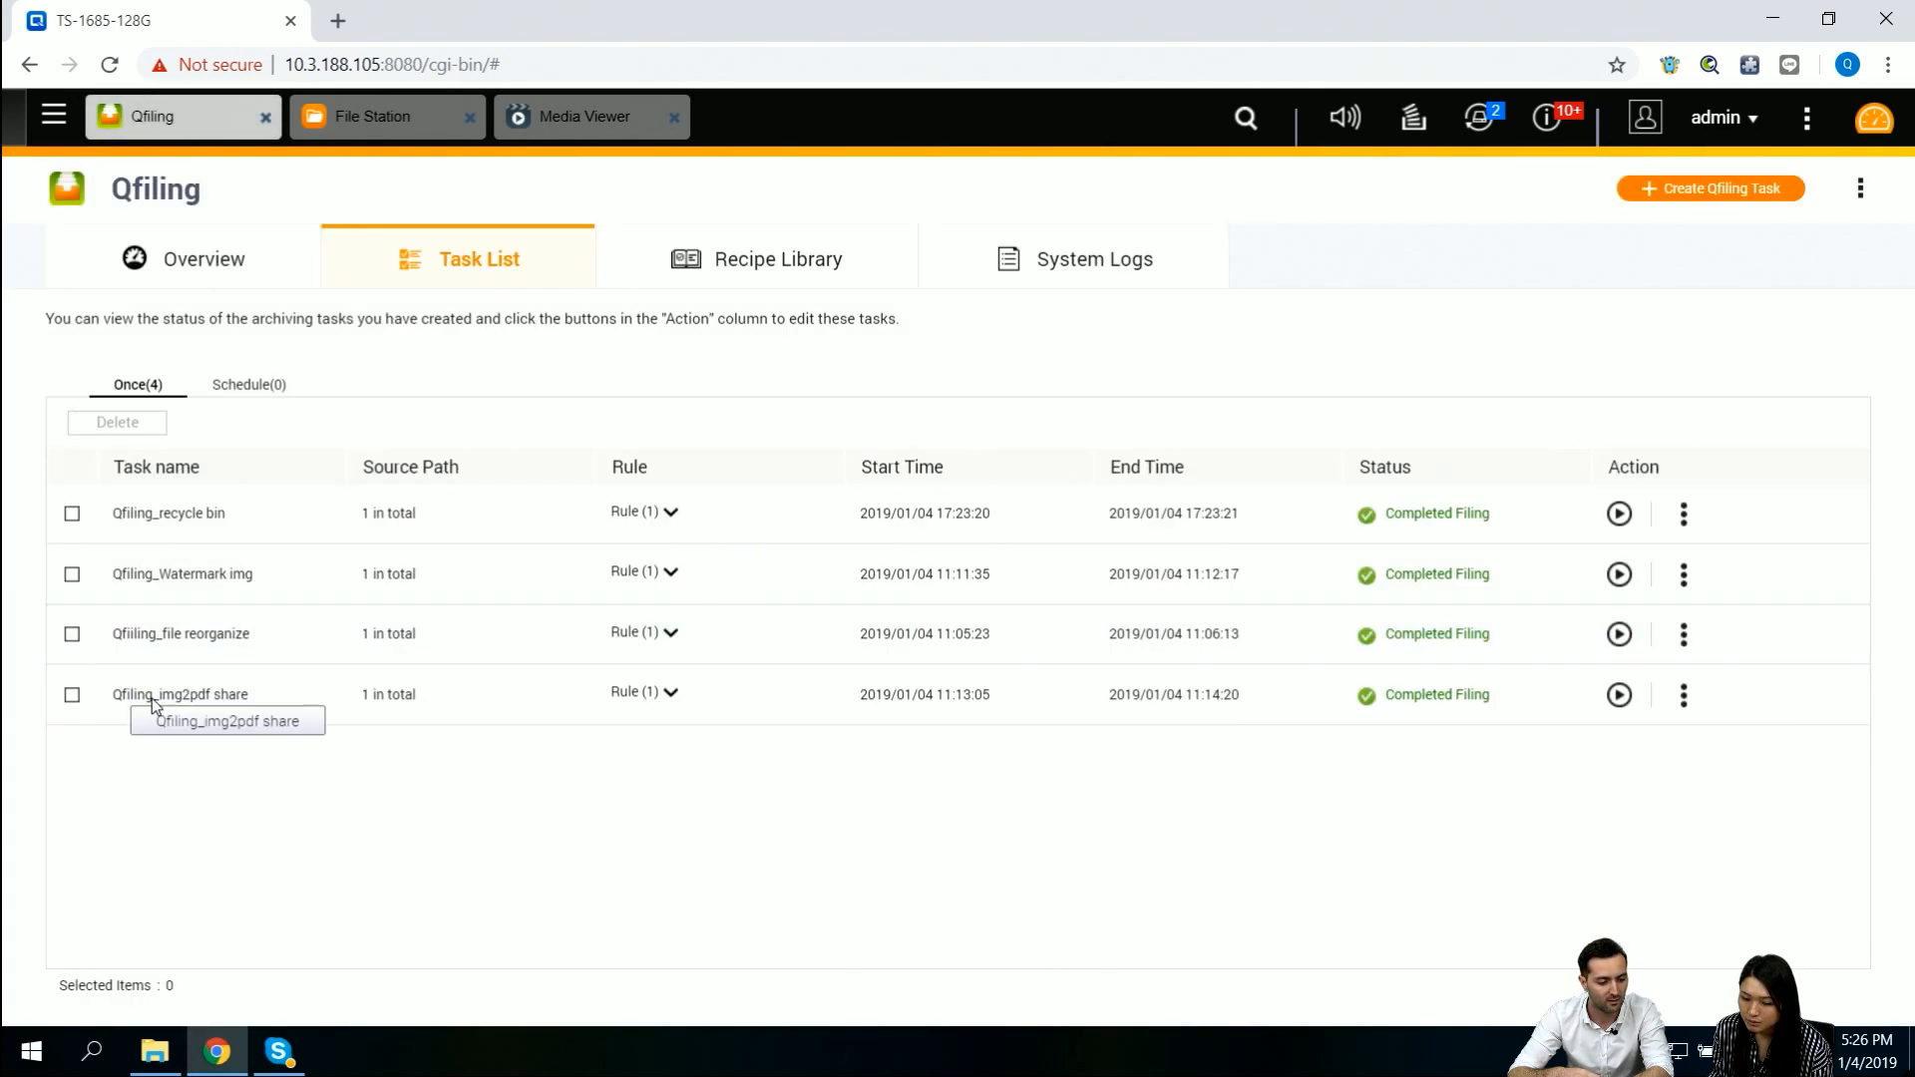
- View the Qfiling_img2pdf share task and open its edit wizard at the filing rules
click(1684, 696)
click(1700, 748)
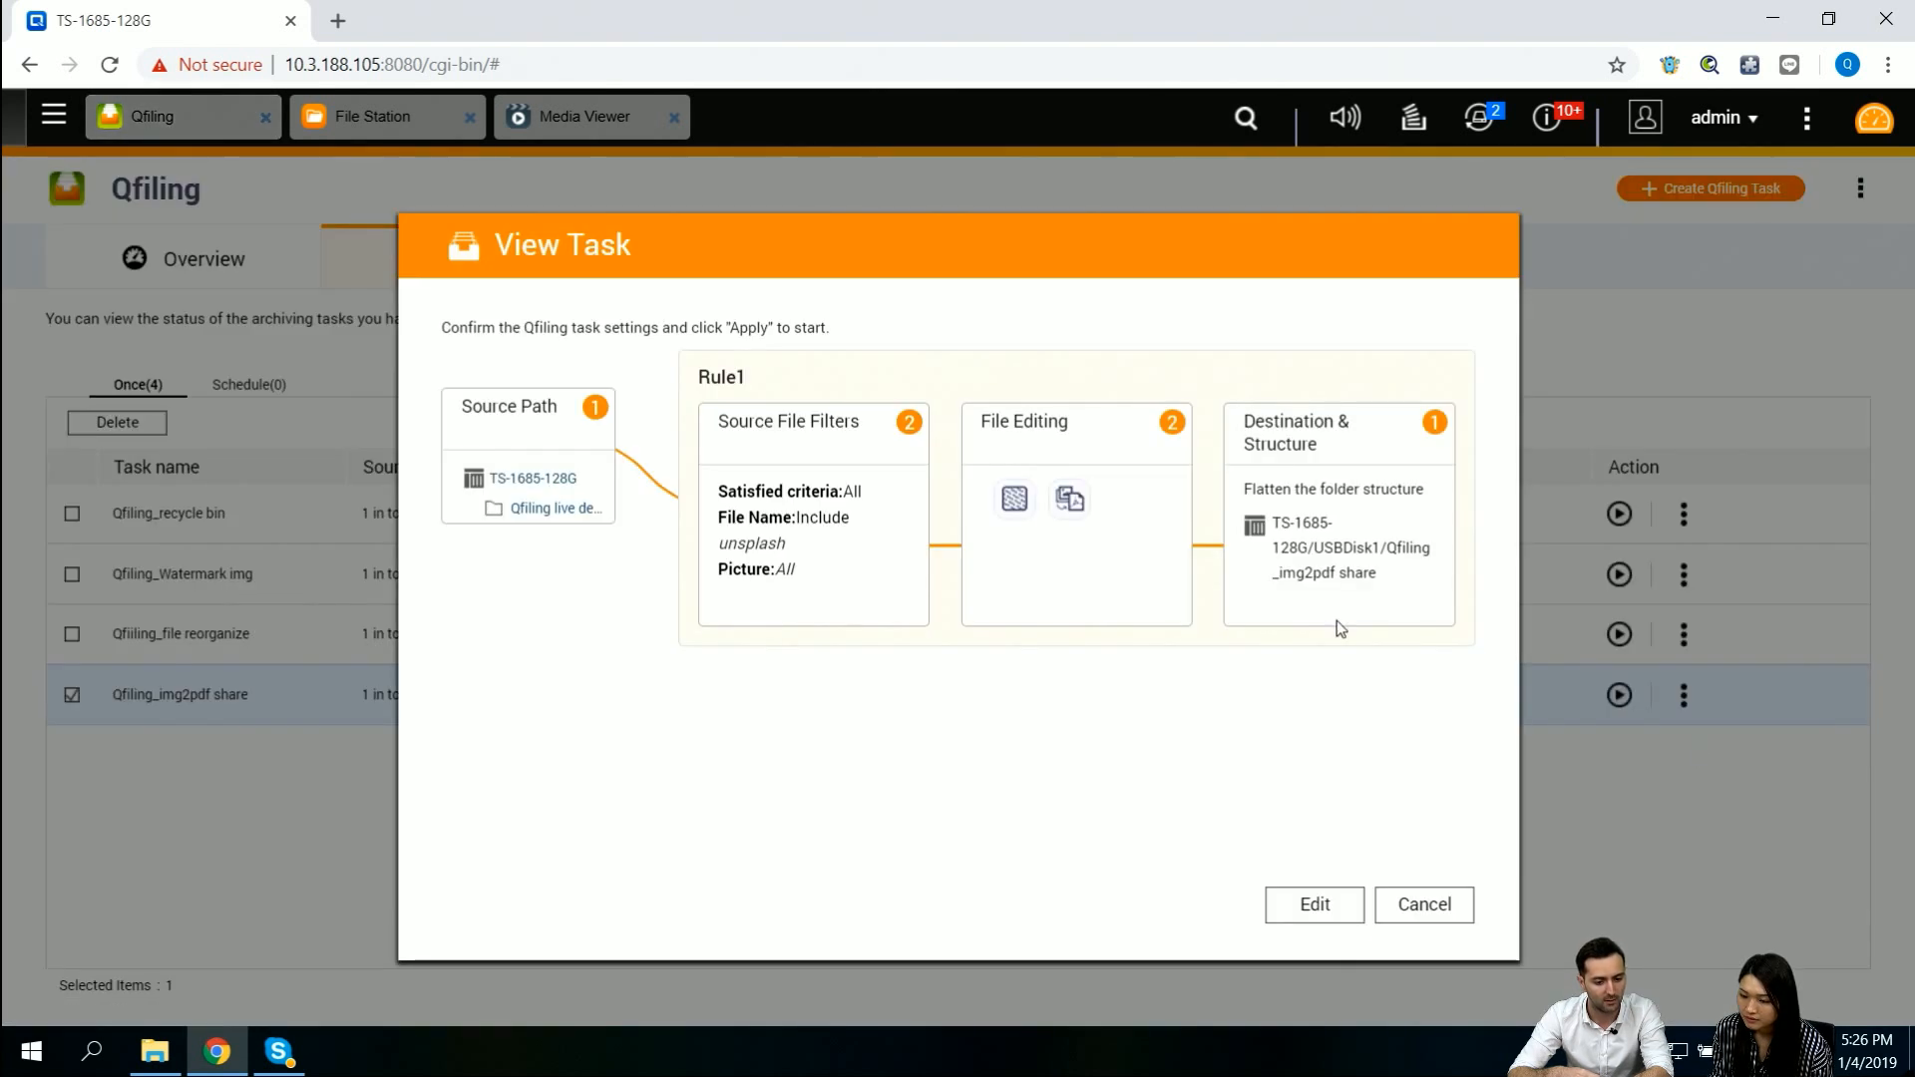
click(1318, 906)
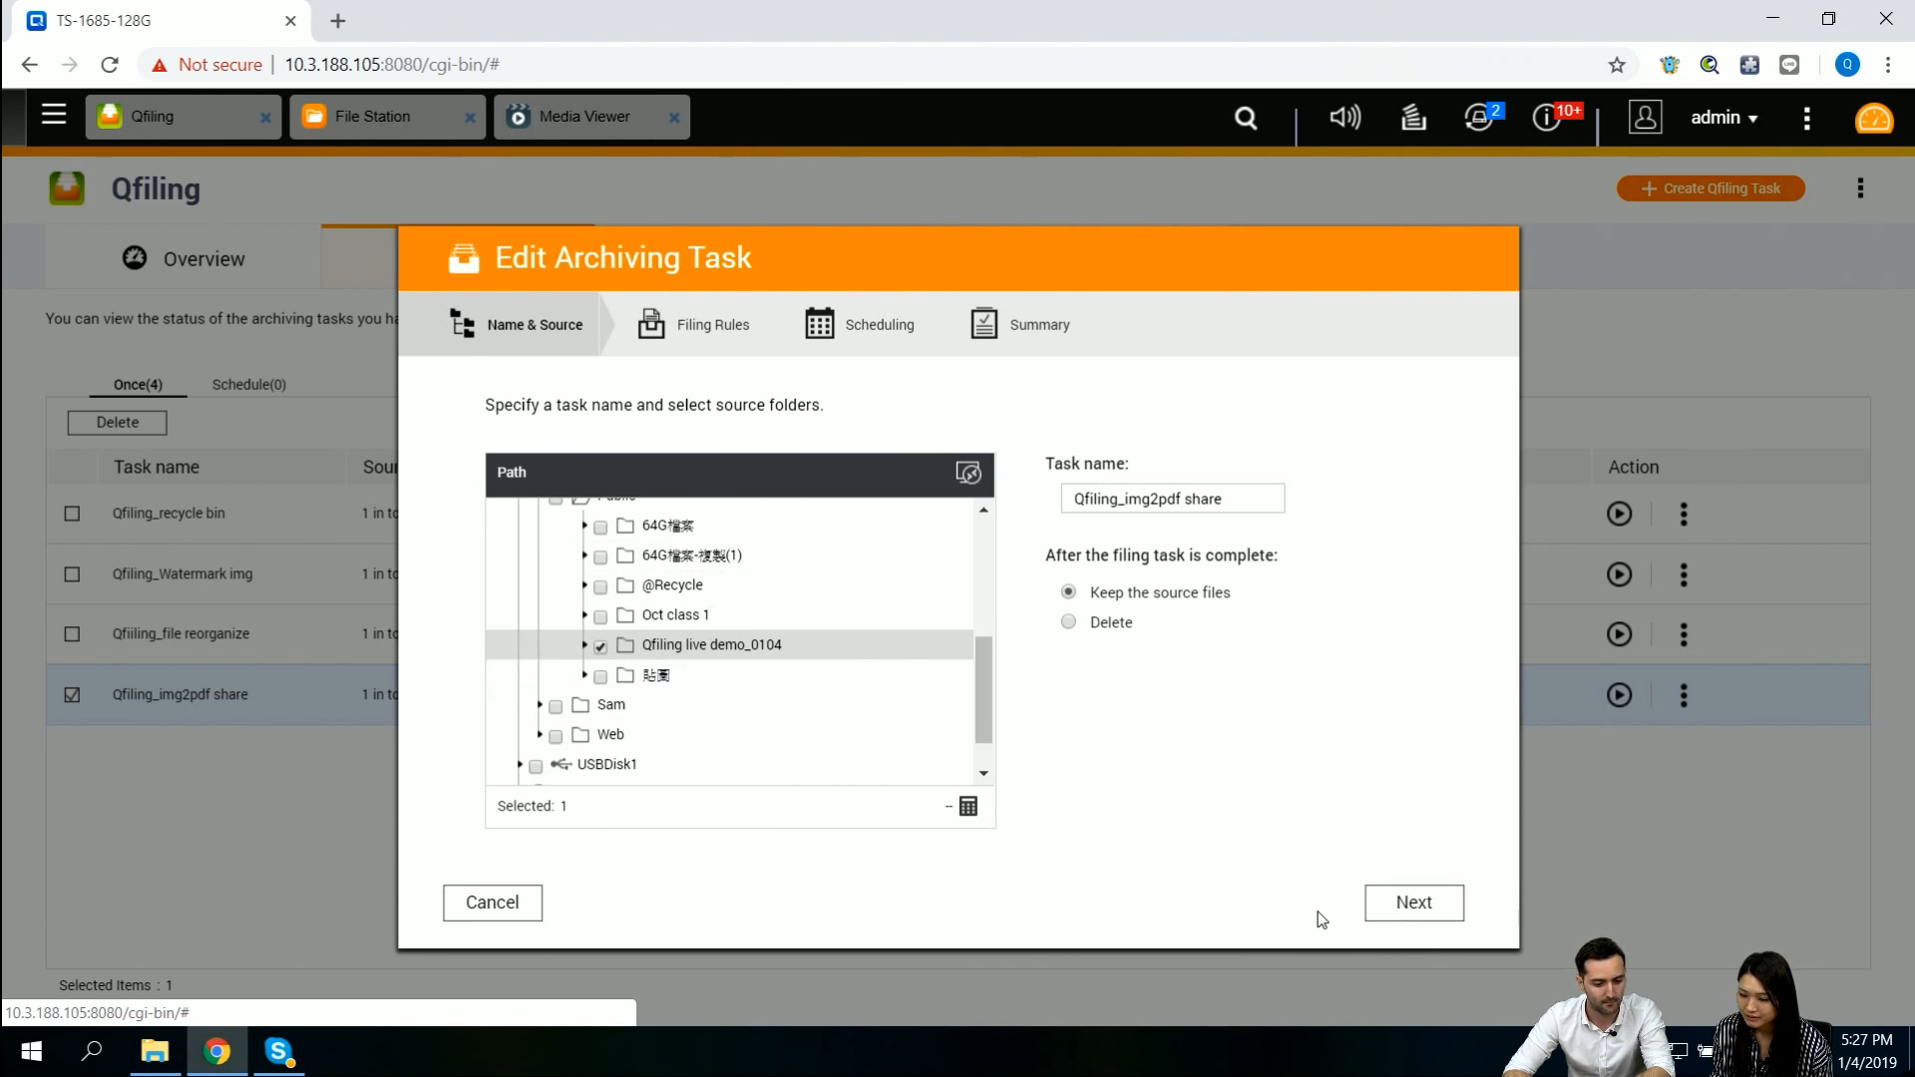
click(1414, 902)
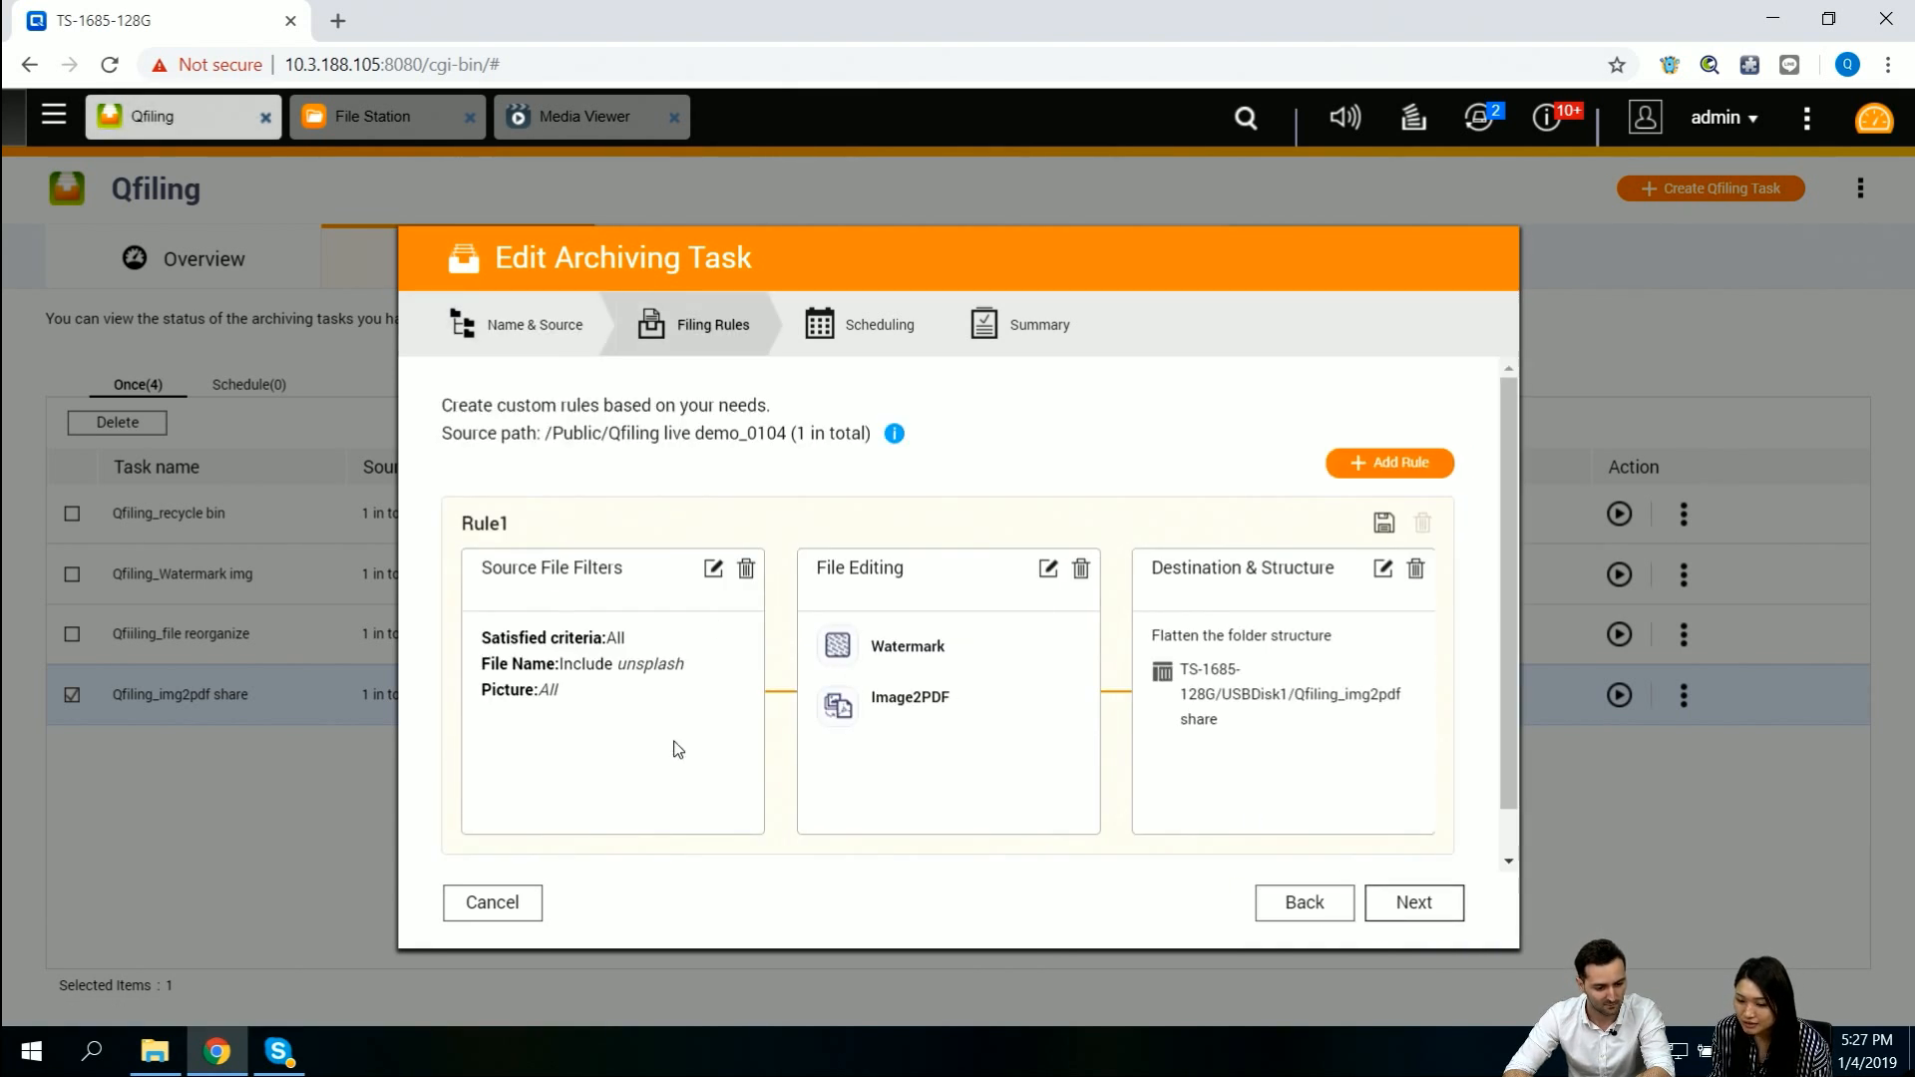
- Review the img2pdf share rule's source file filters, file editing modules and destination path without applying changes
click(713, 569)
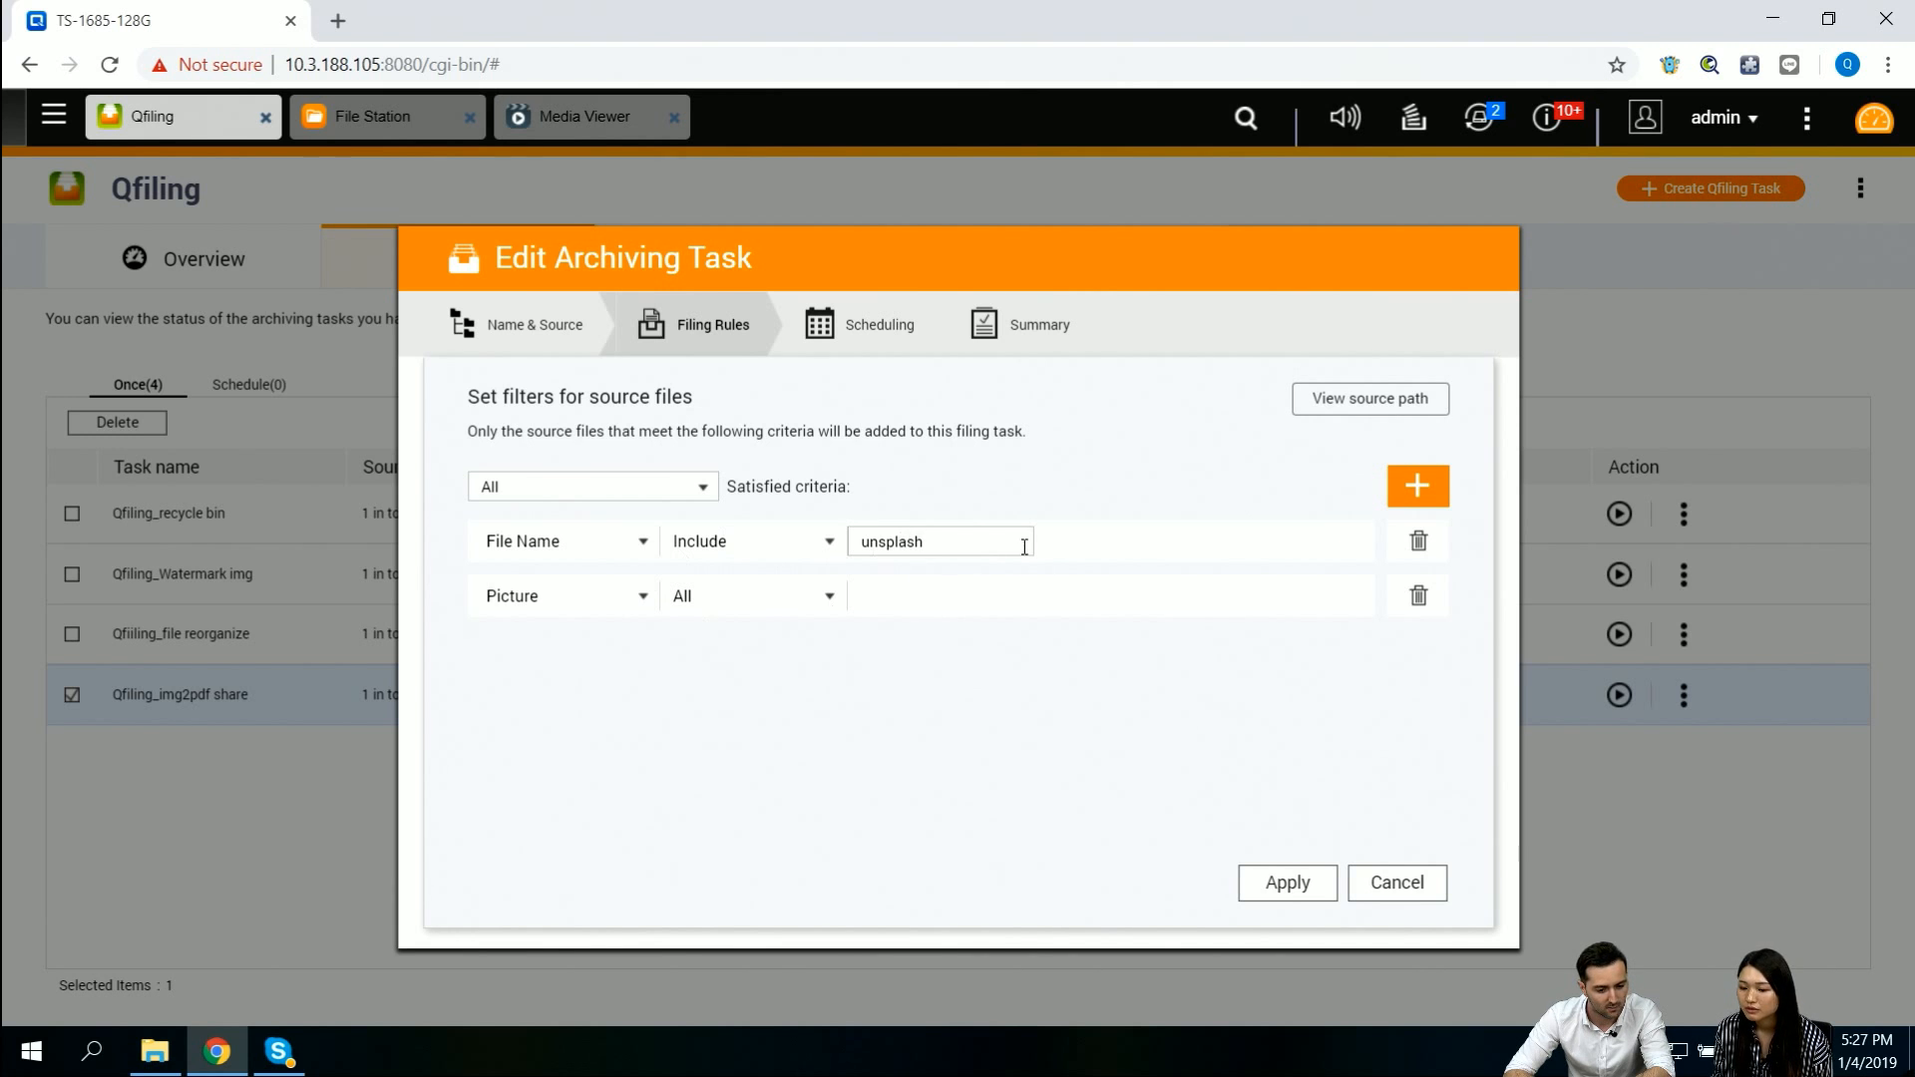
click(1420, 900)
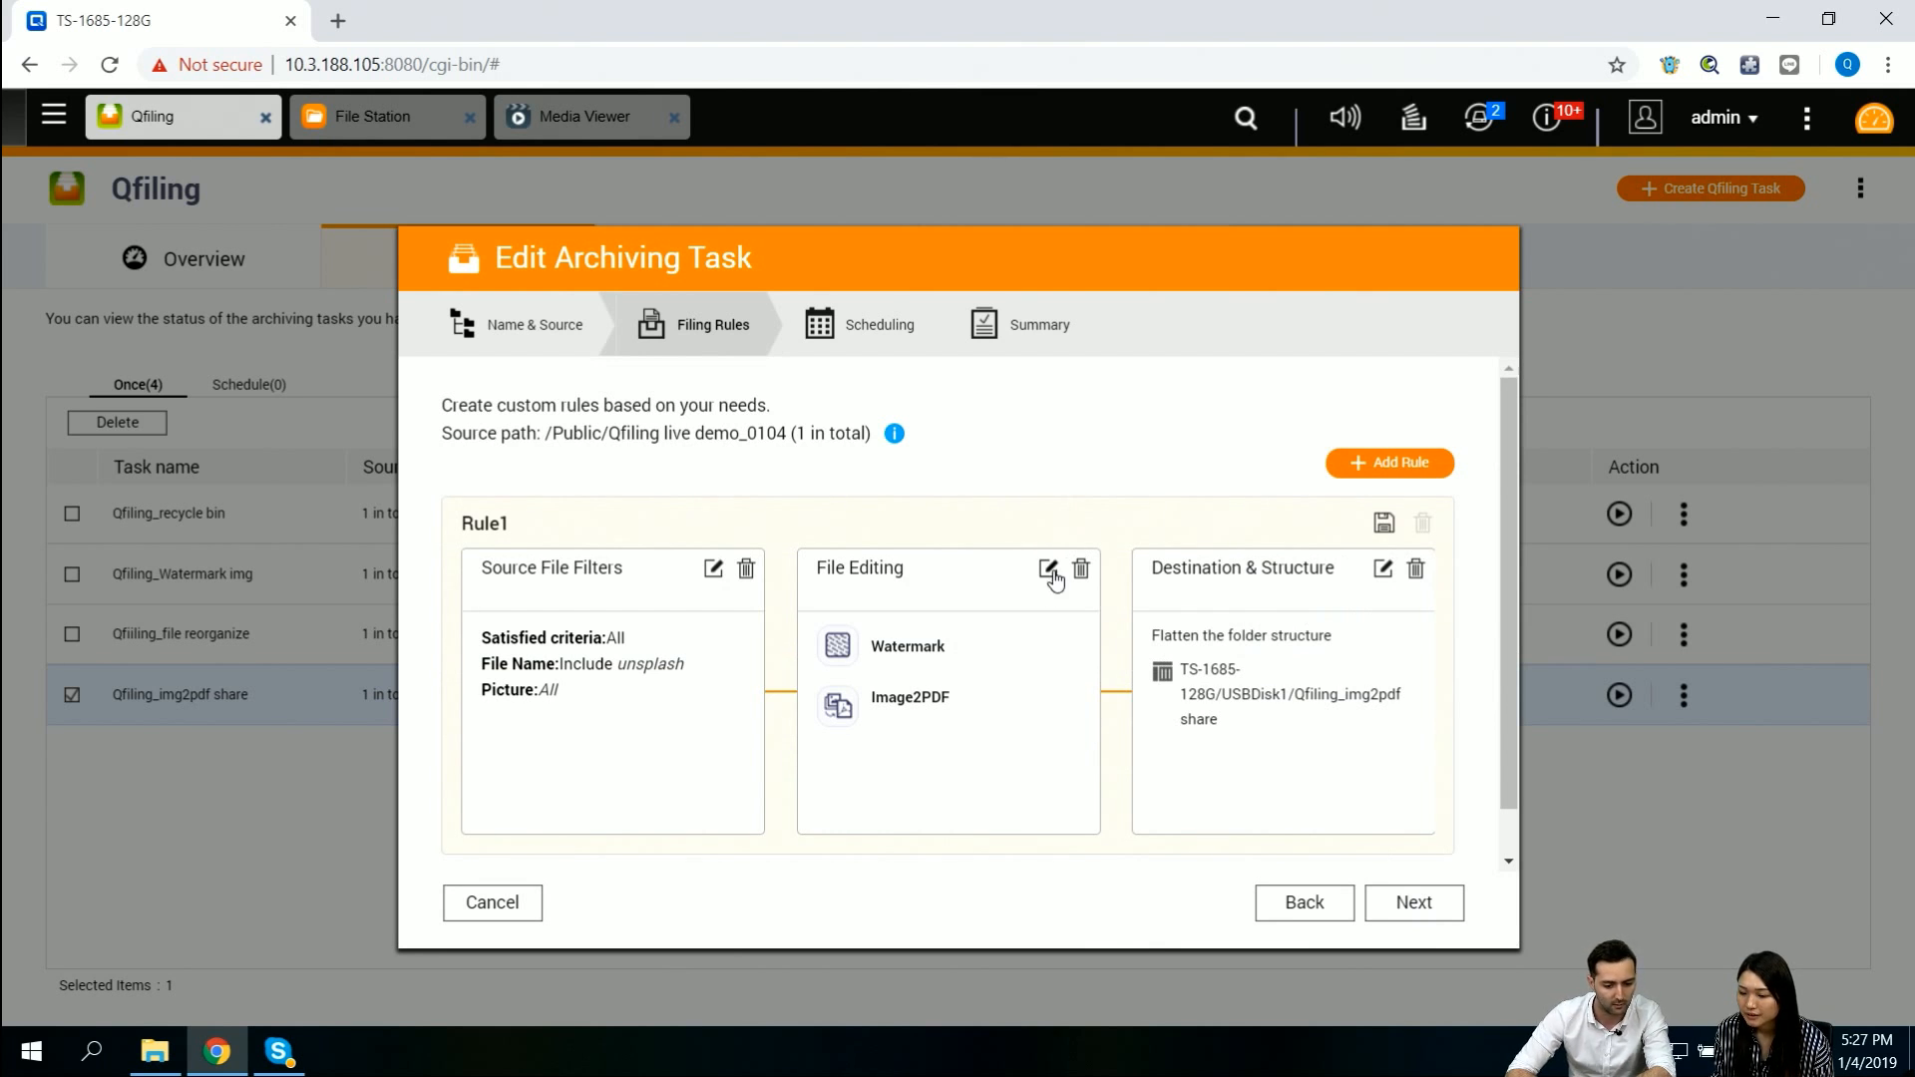
click(1049, 570)
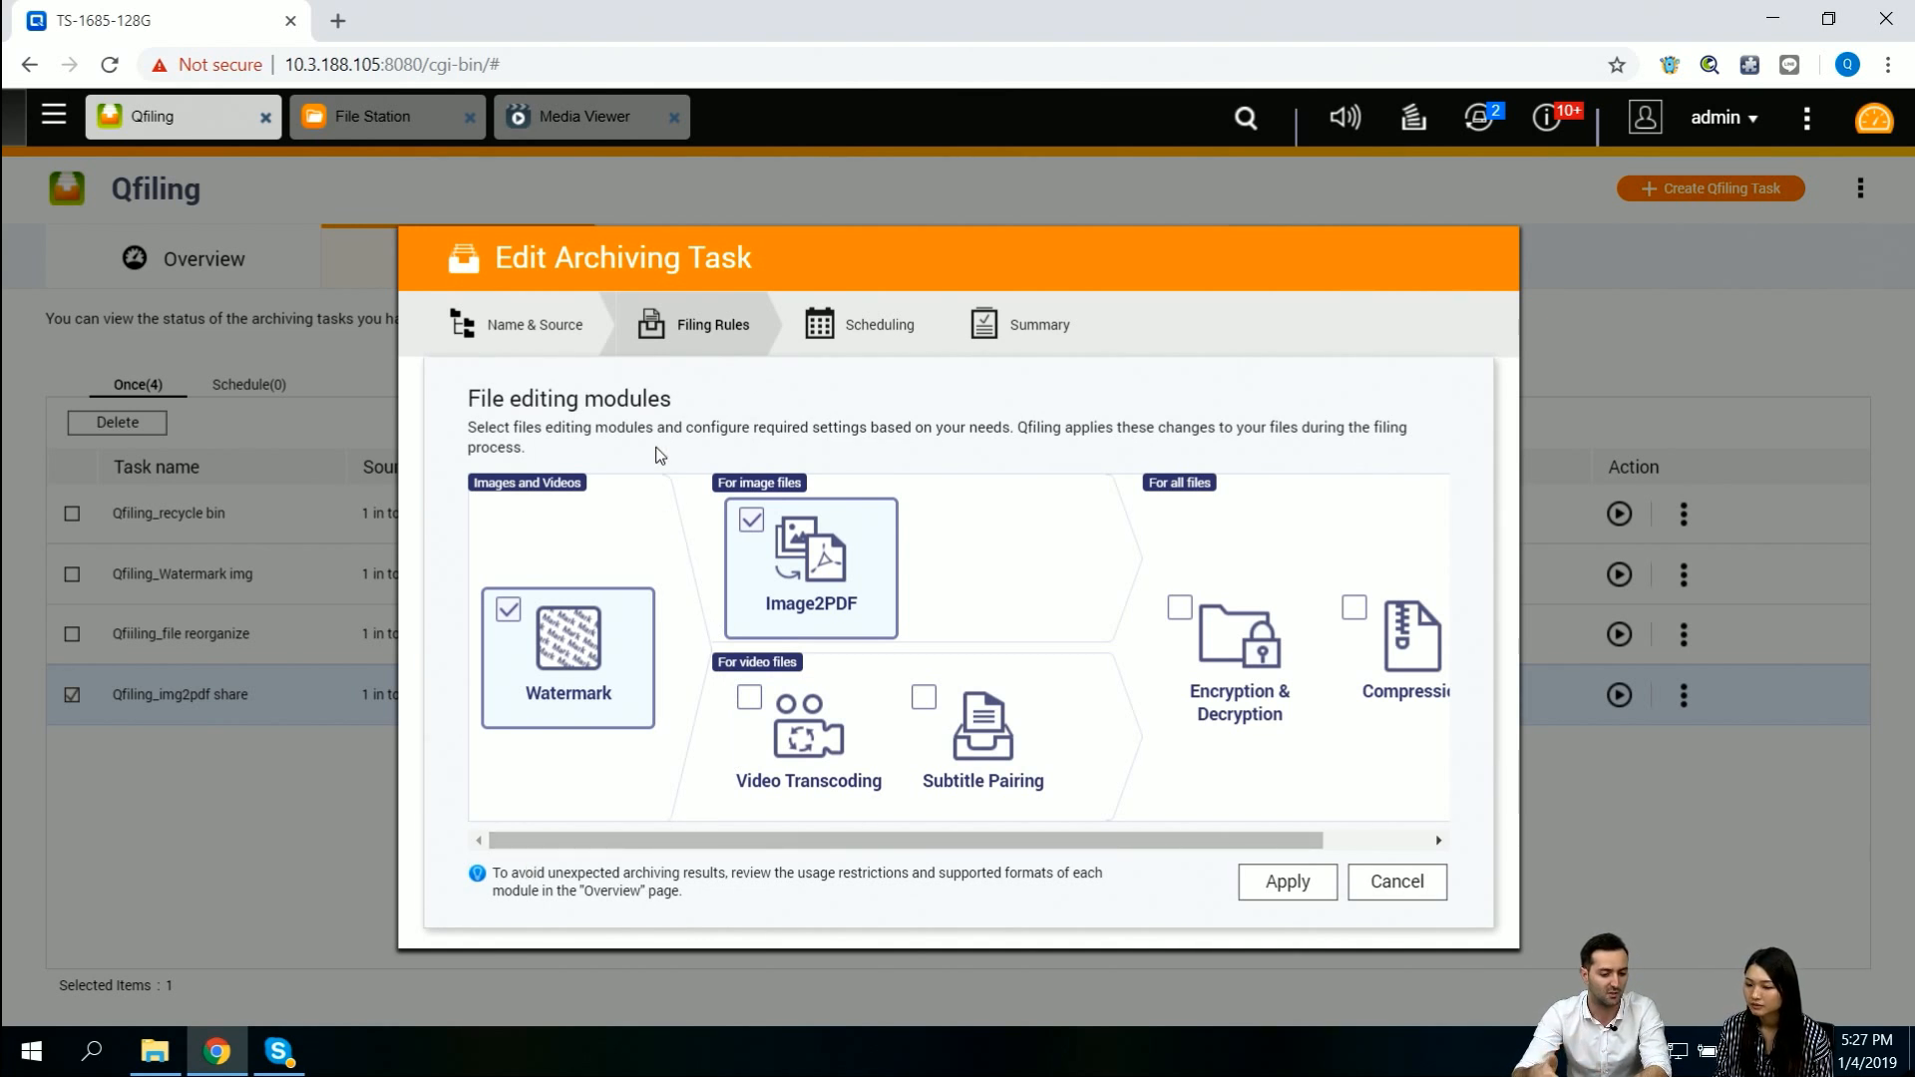
click(1394, 882)
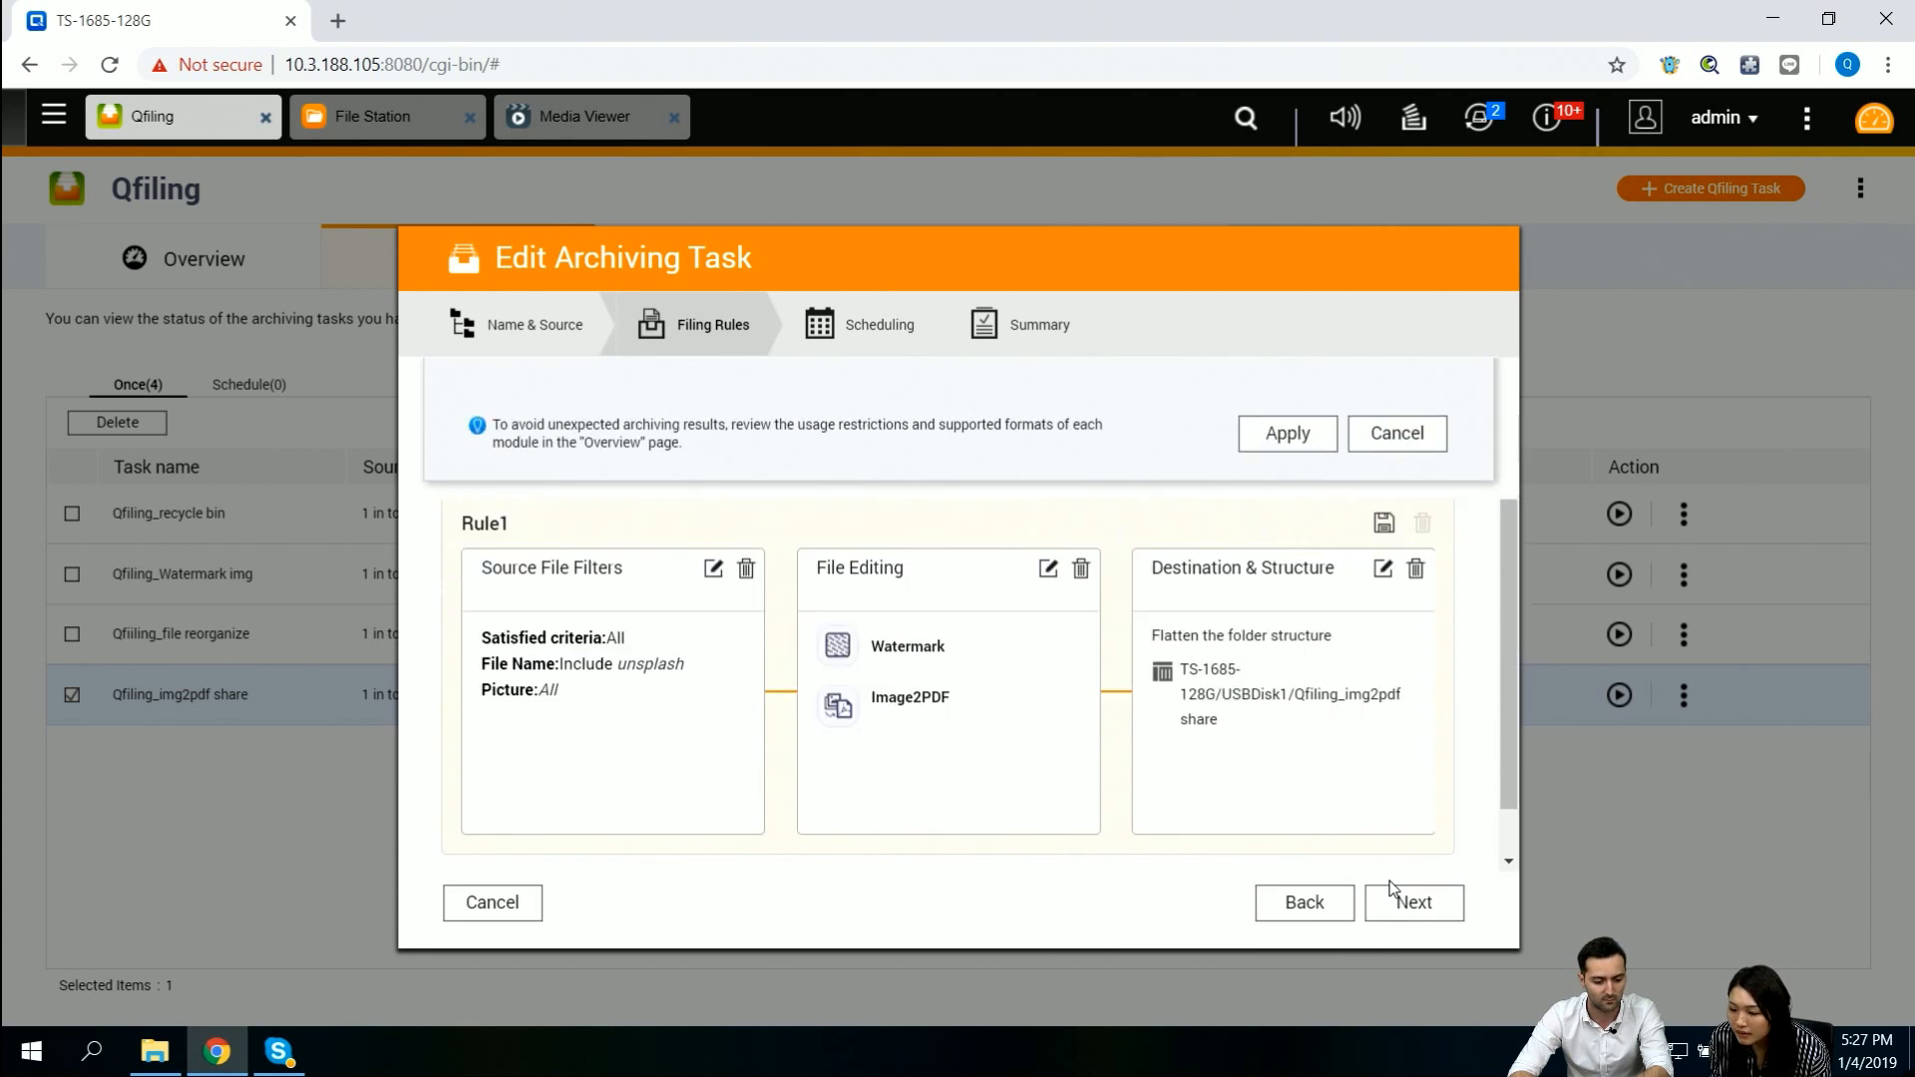
click(1383, 569)
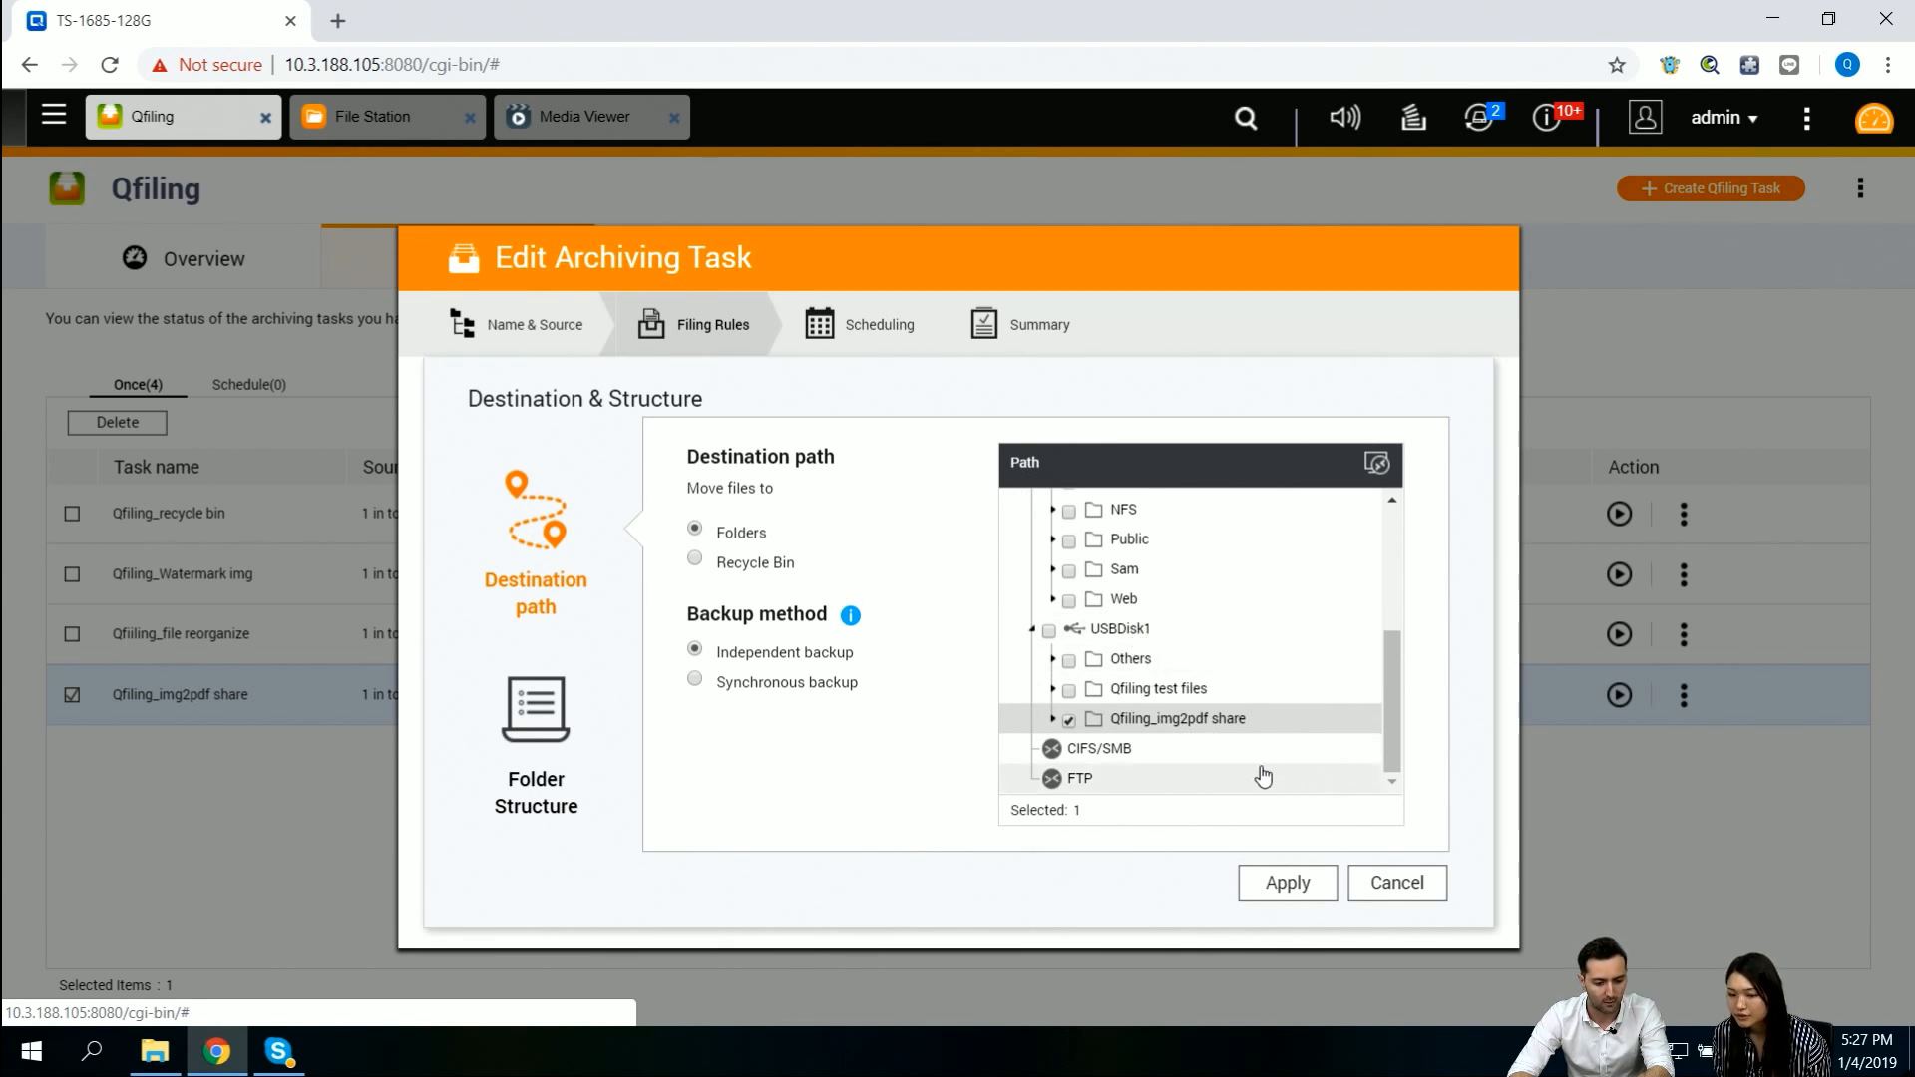
- In File Station, collapse the two expanded shared folders above LUN4Pool2 and expand USBDisk1
click(373, 121)
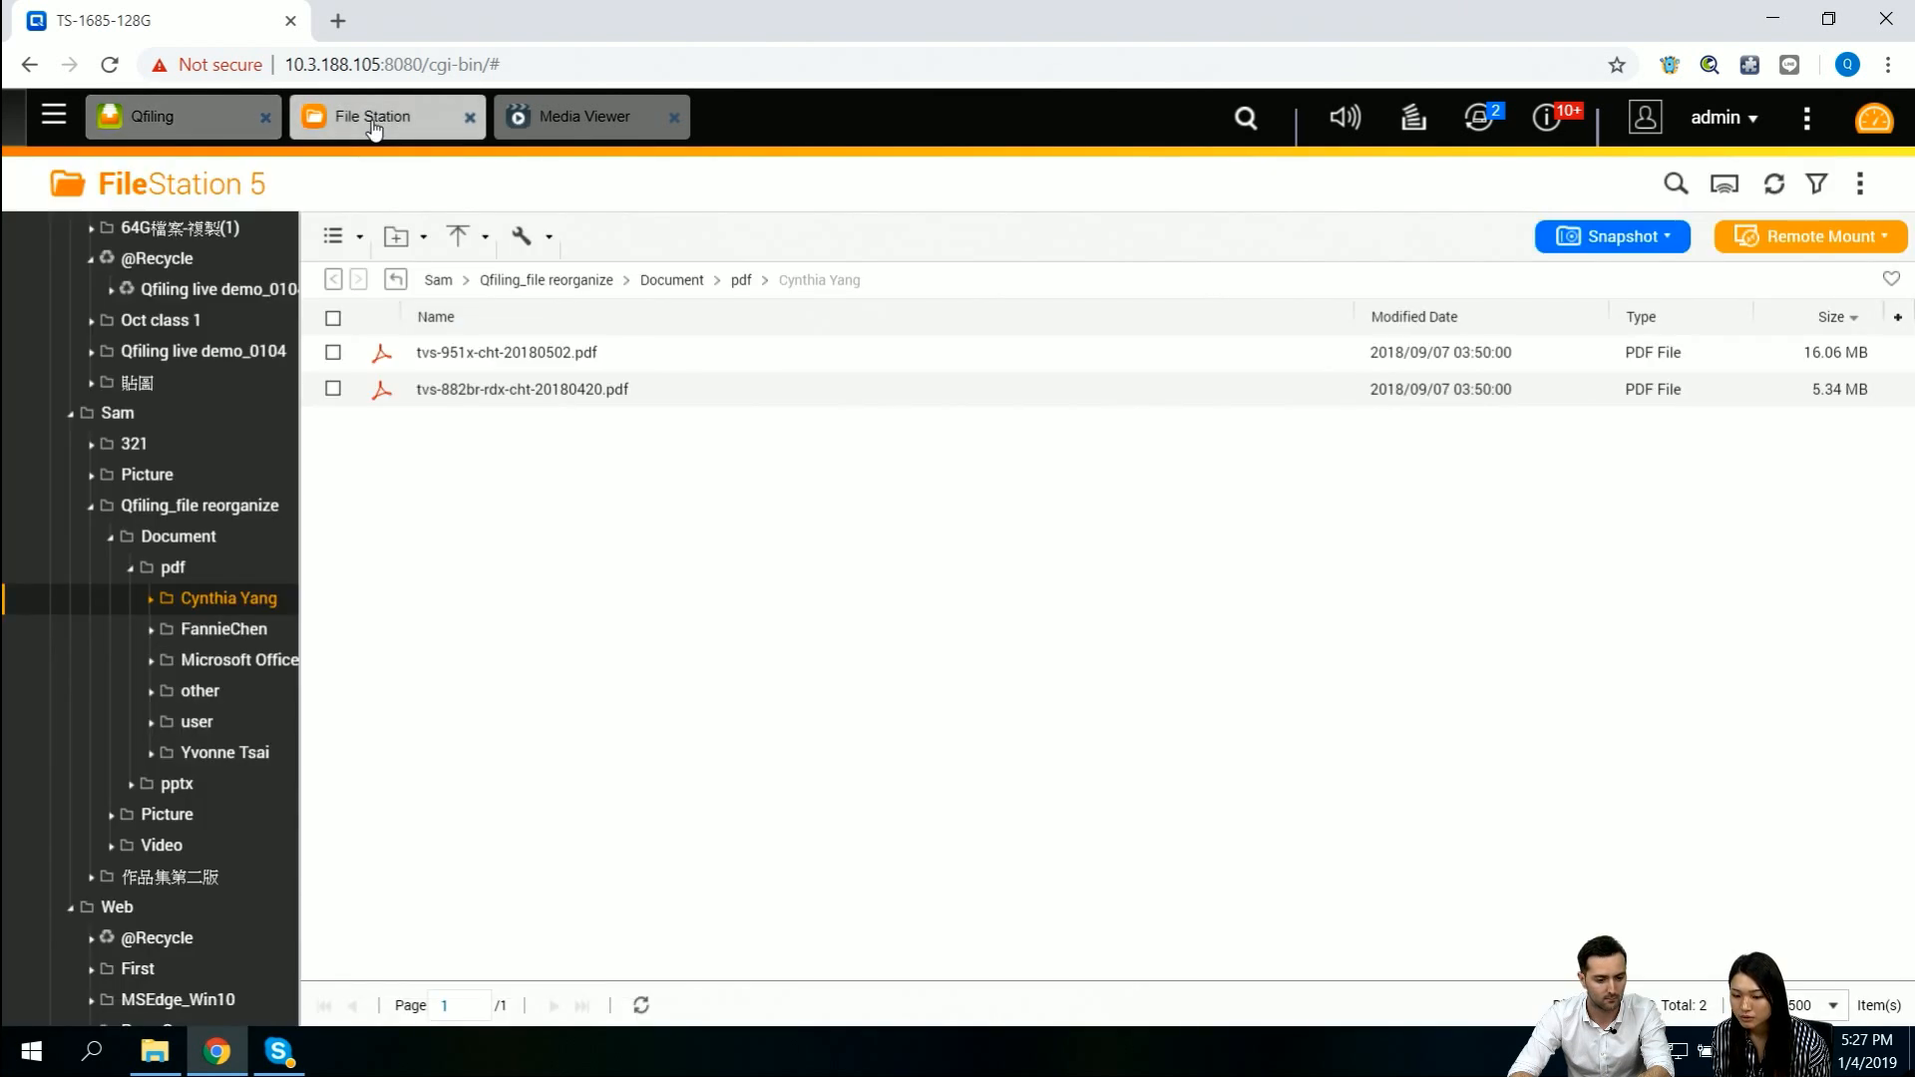
click(71, 417)
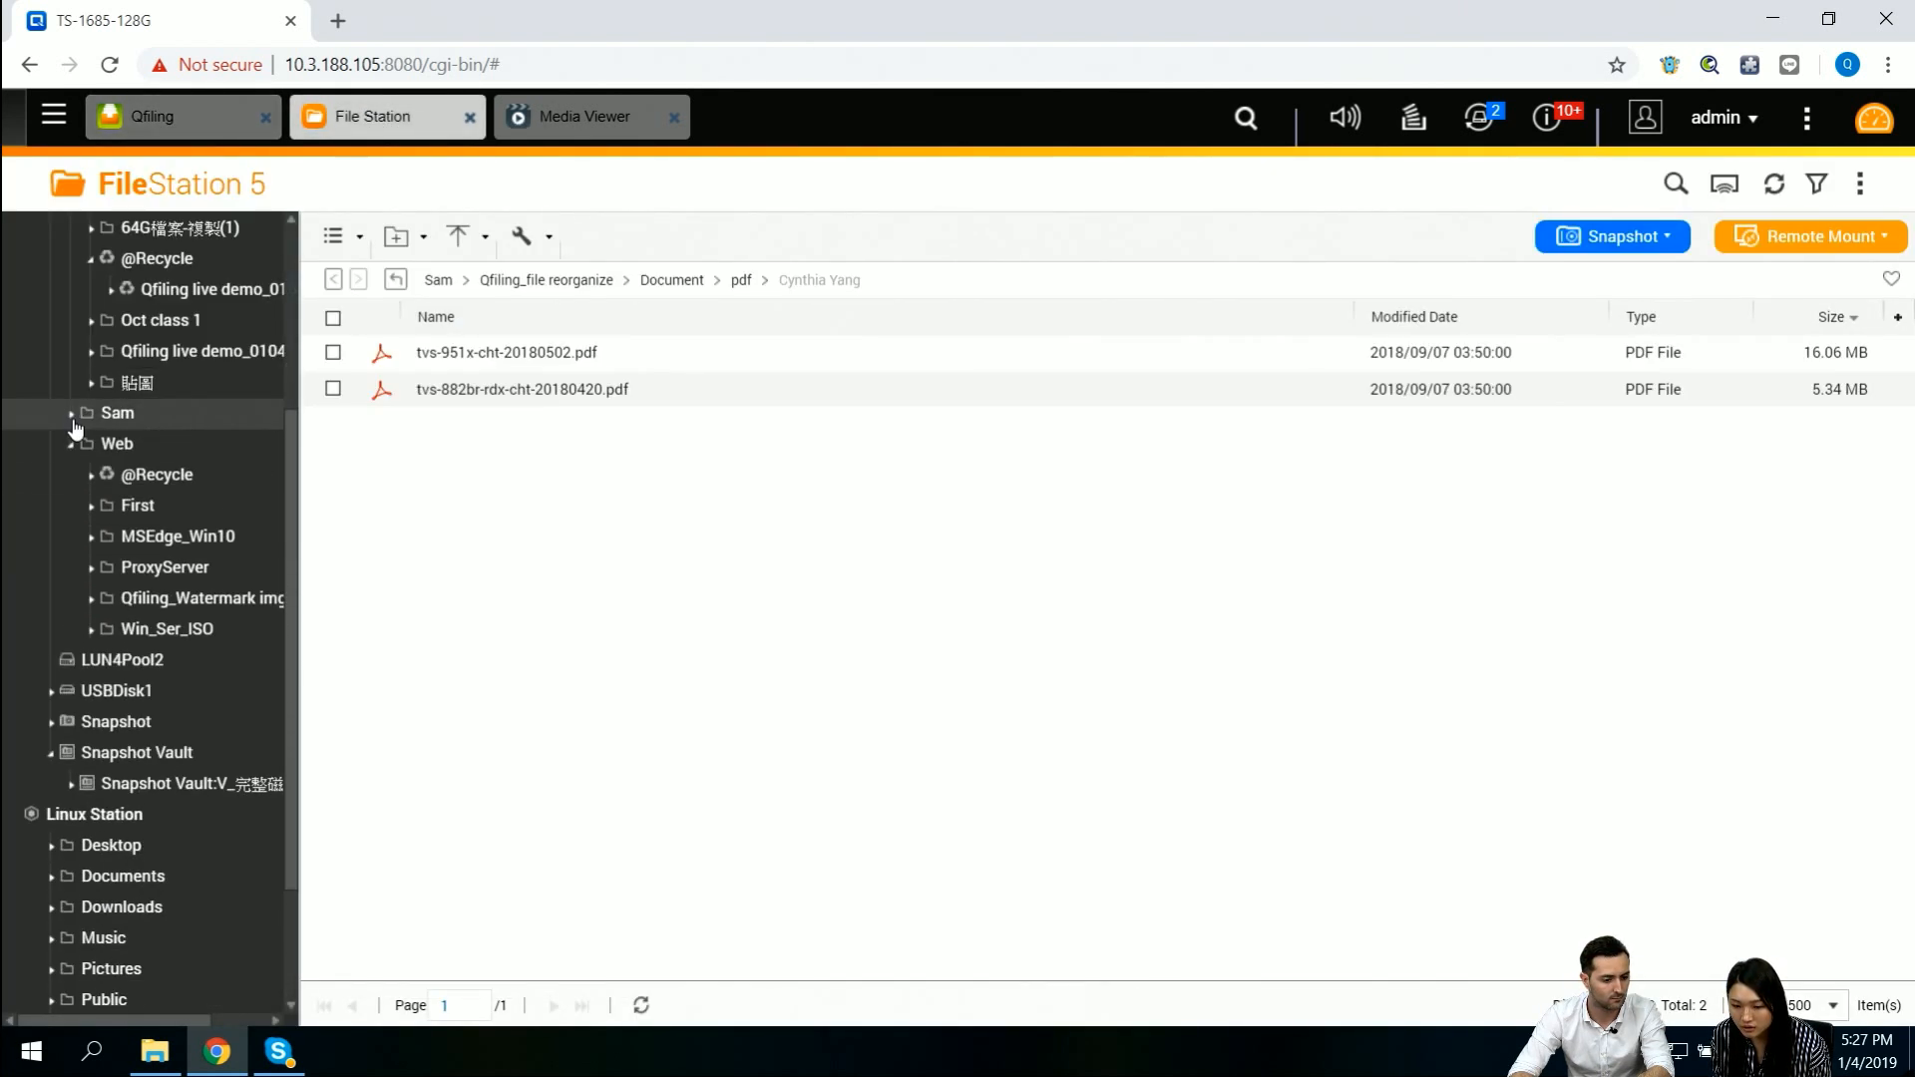
click(69, 445)
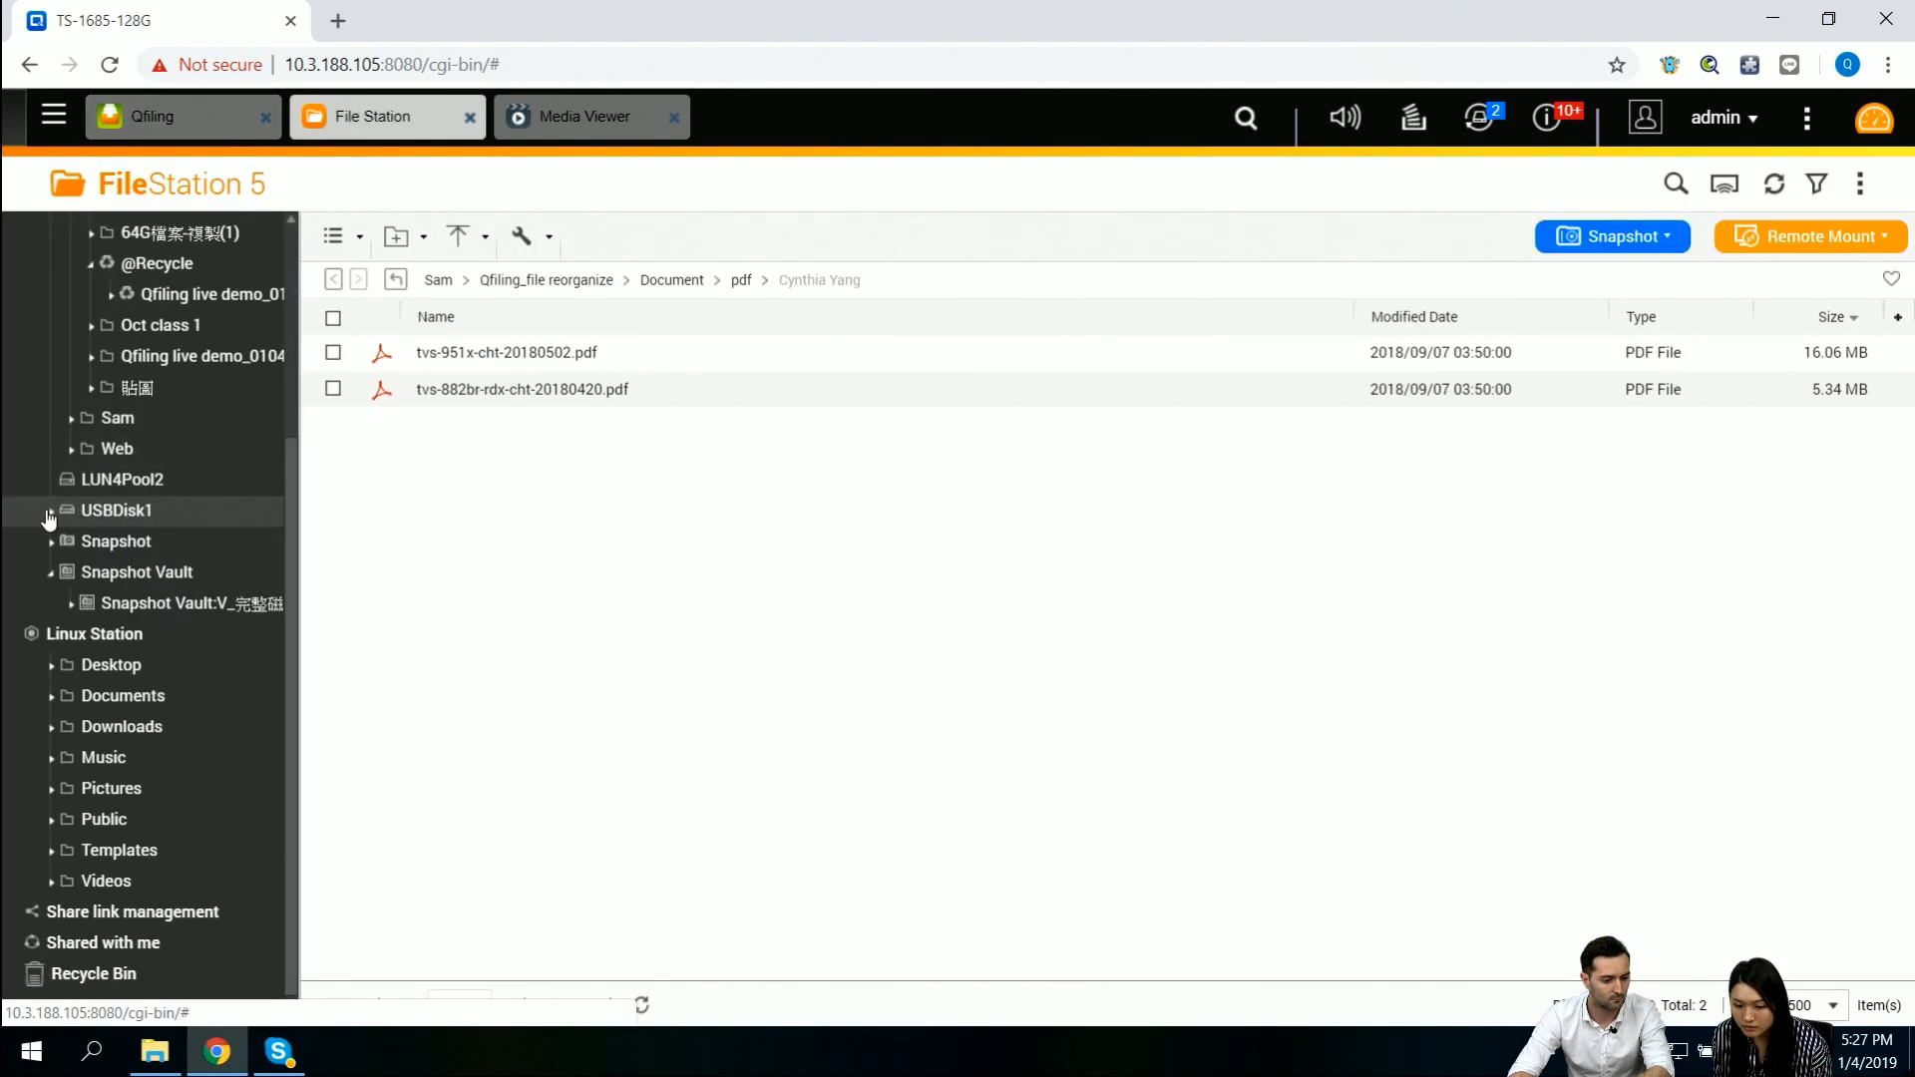
click(51, 513)
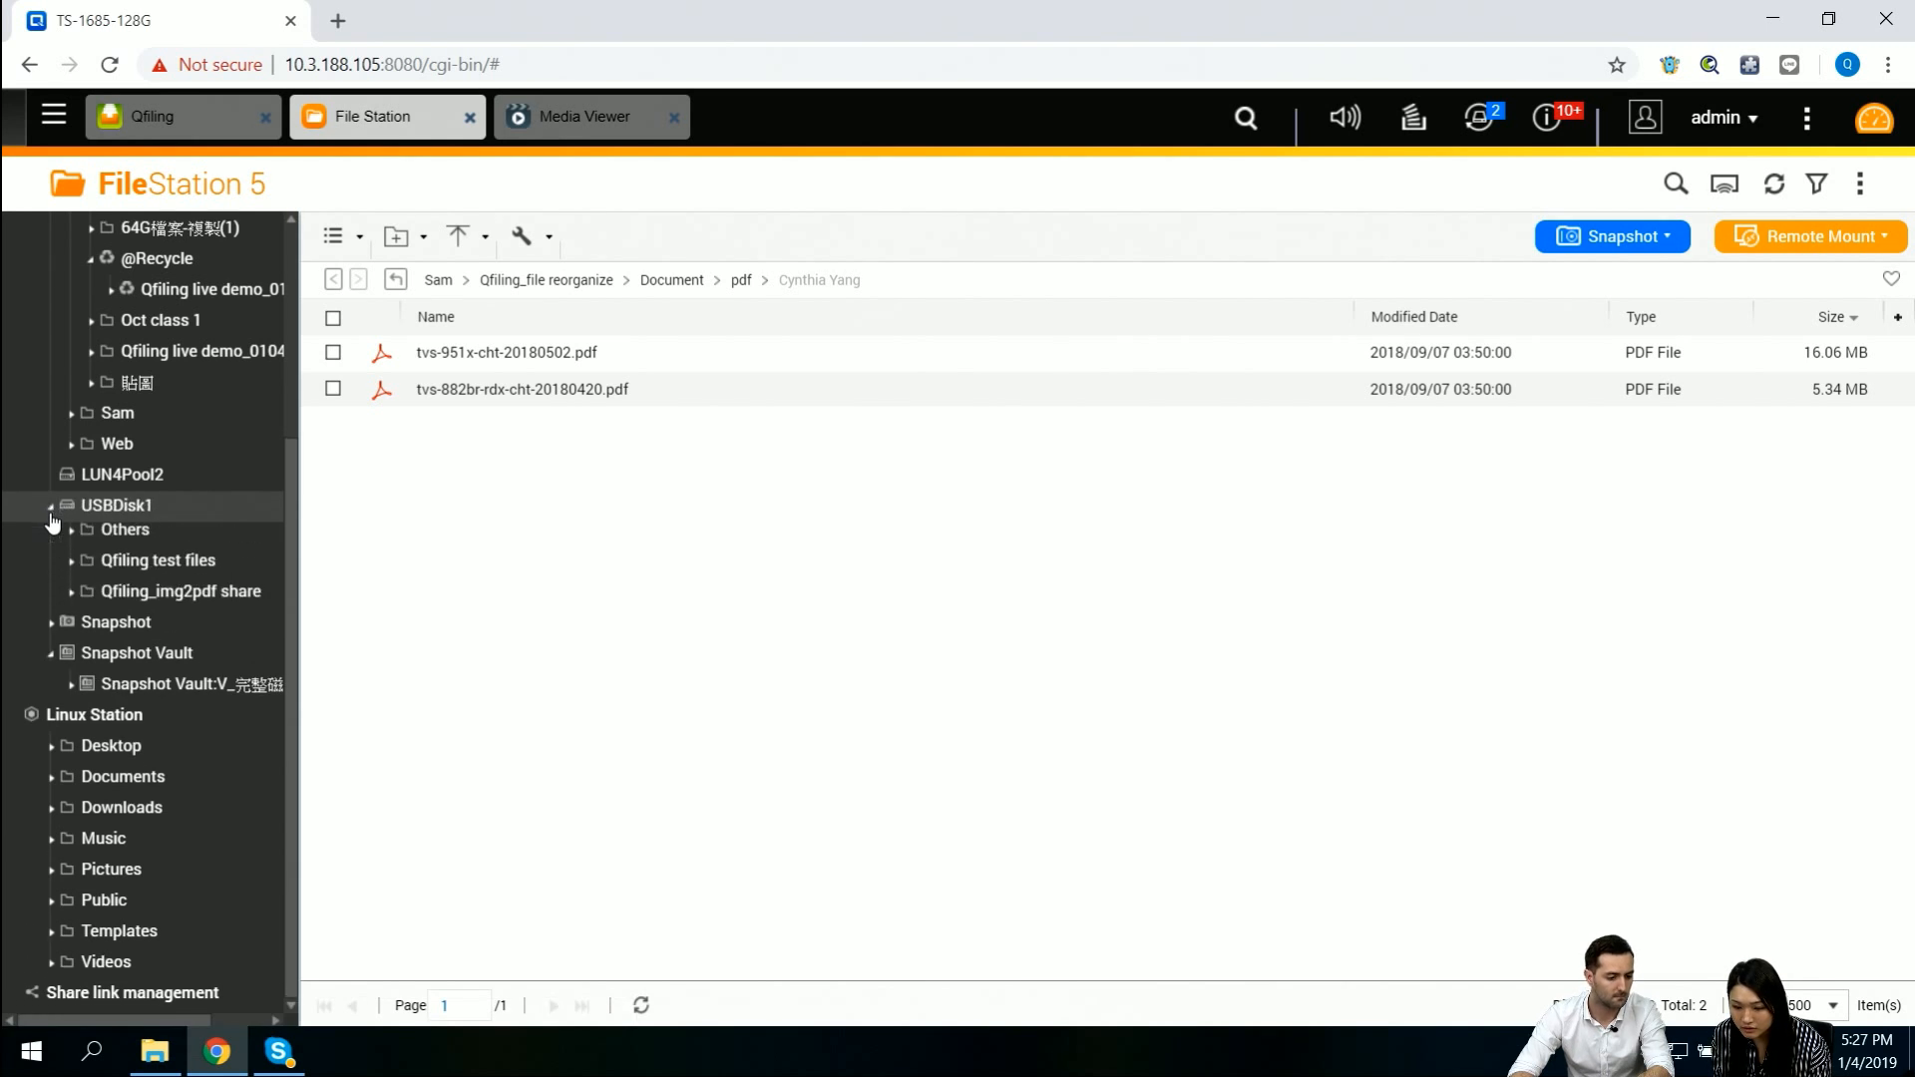
- Open Image2PDF.pdf from the Qfiling_img2pdf share folder and submit the document password to view it
click(238, 598)
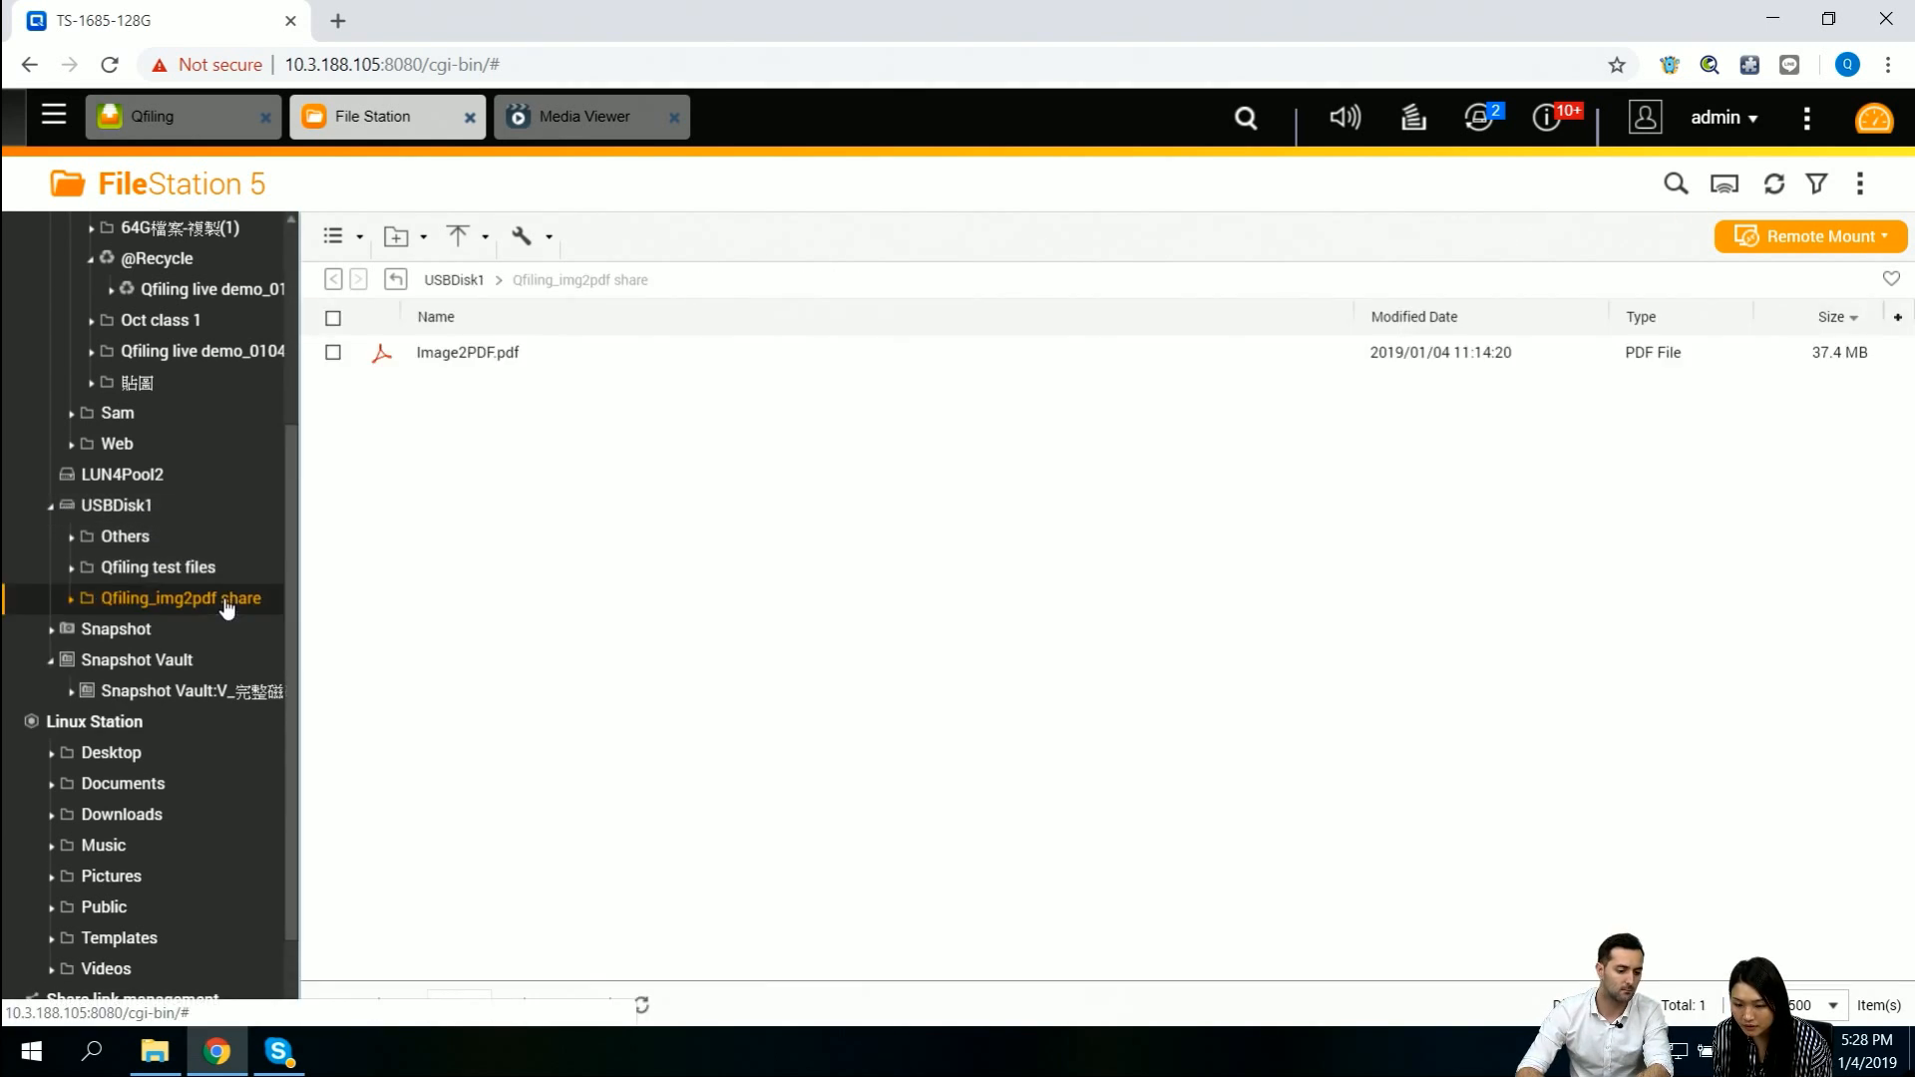
double_click(475, 357)
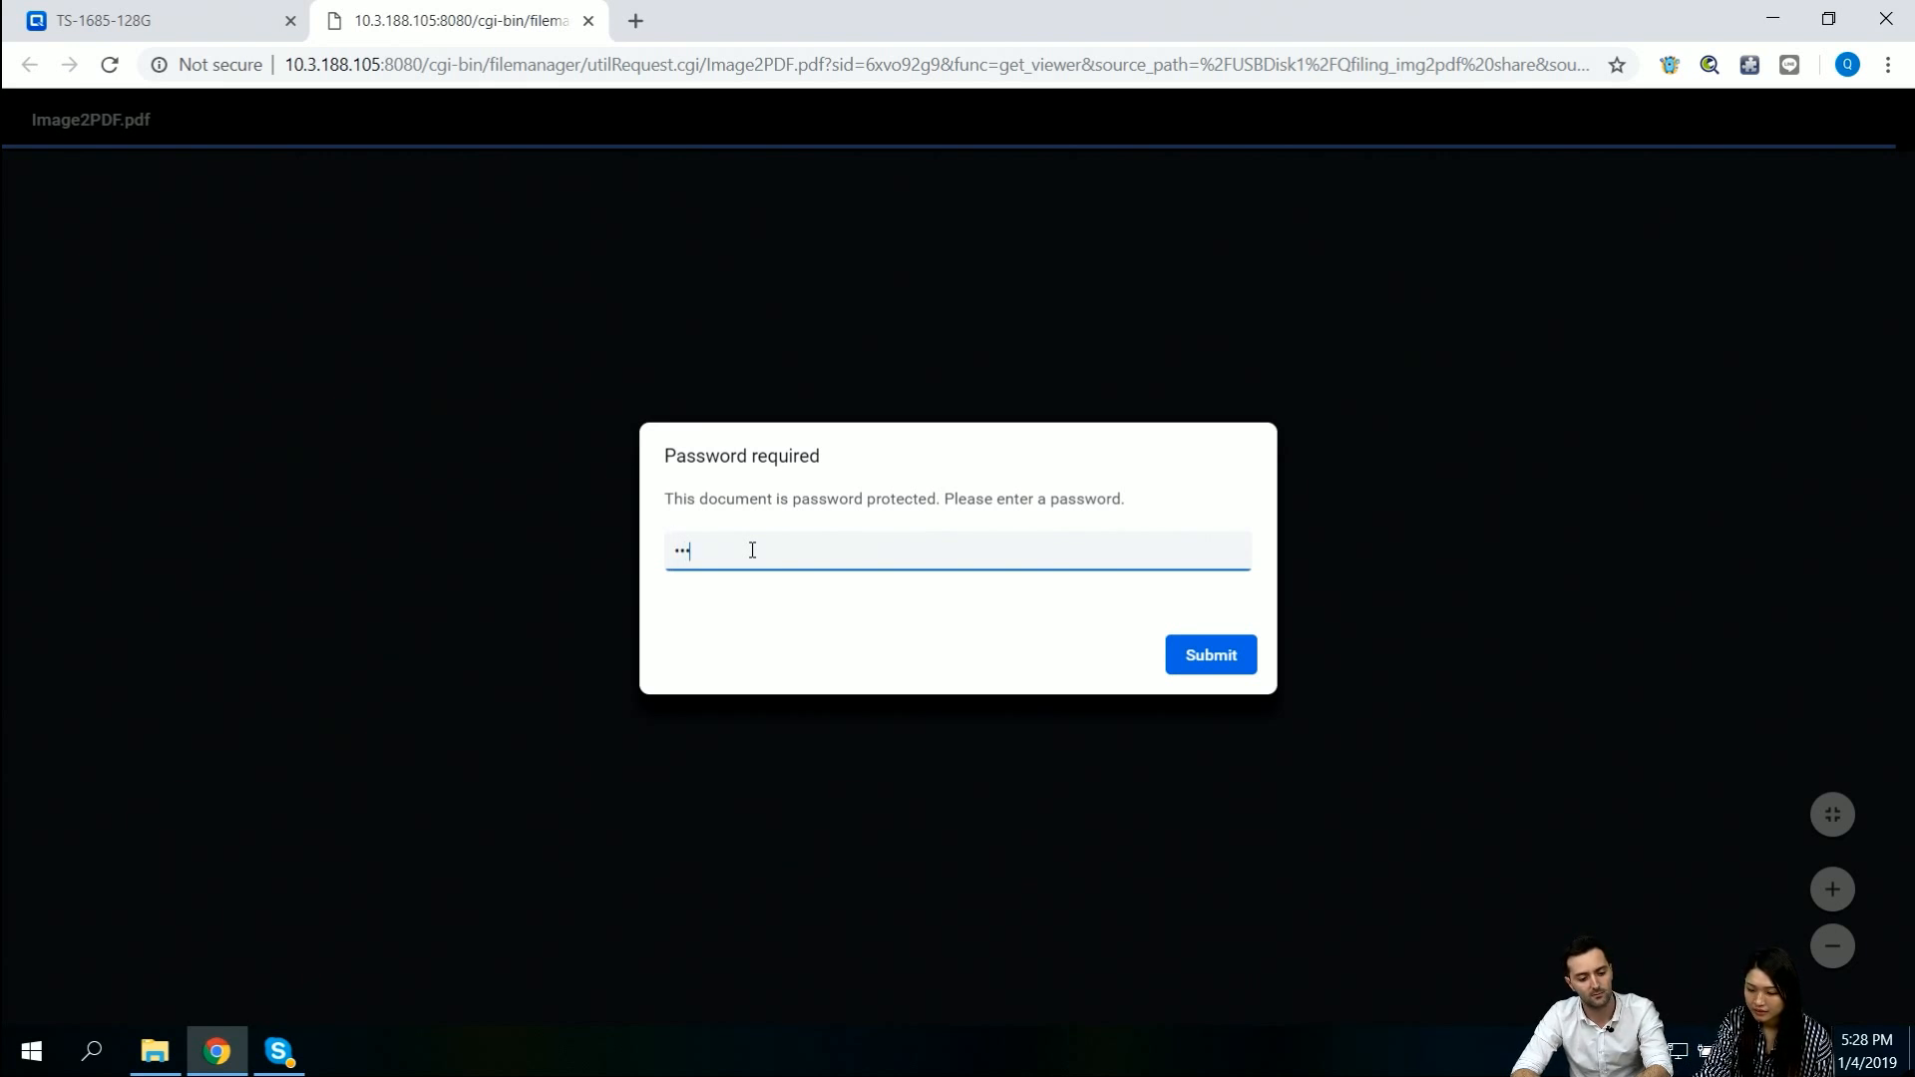
key(Return)
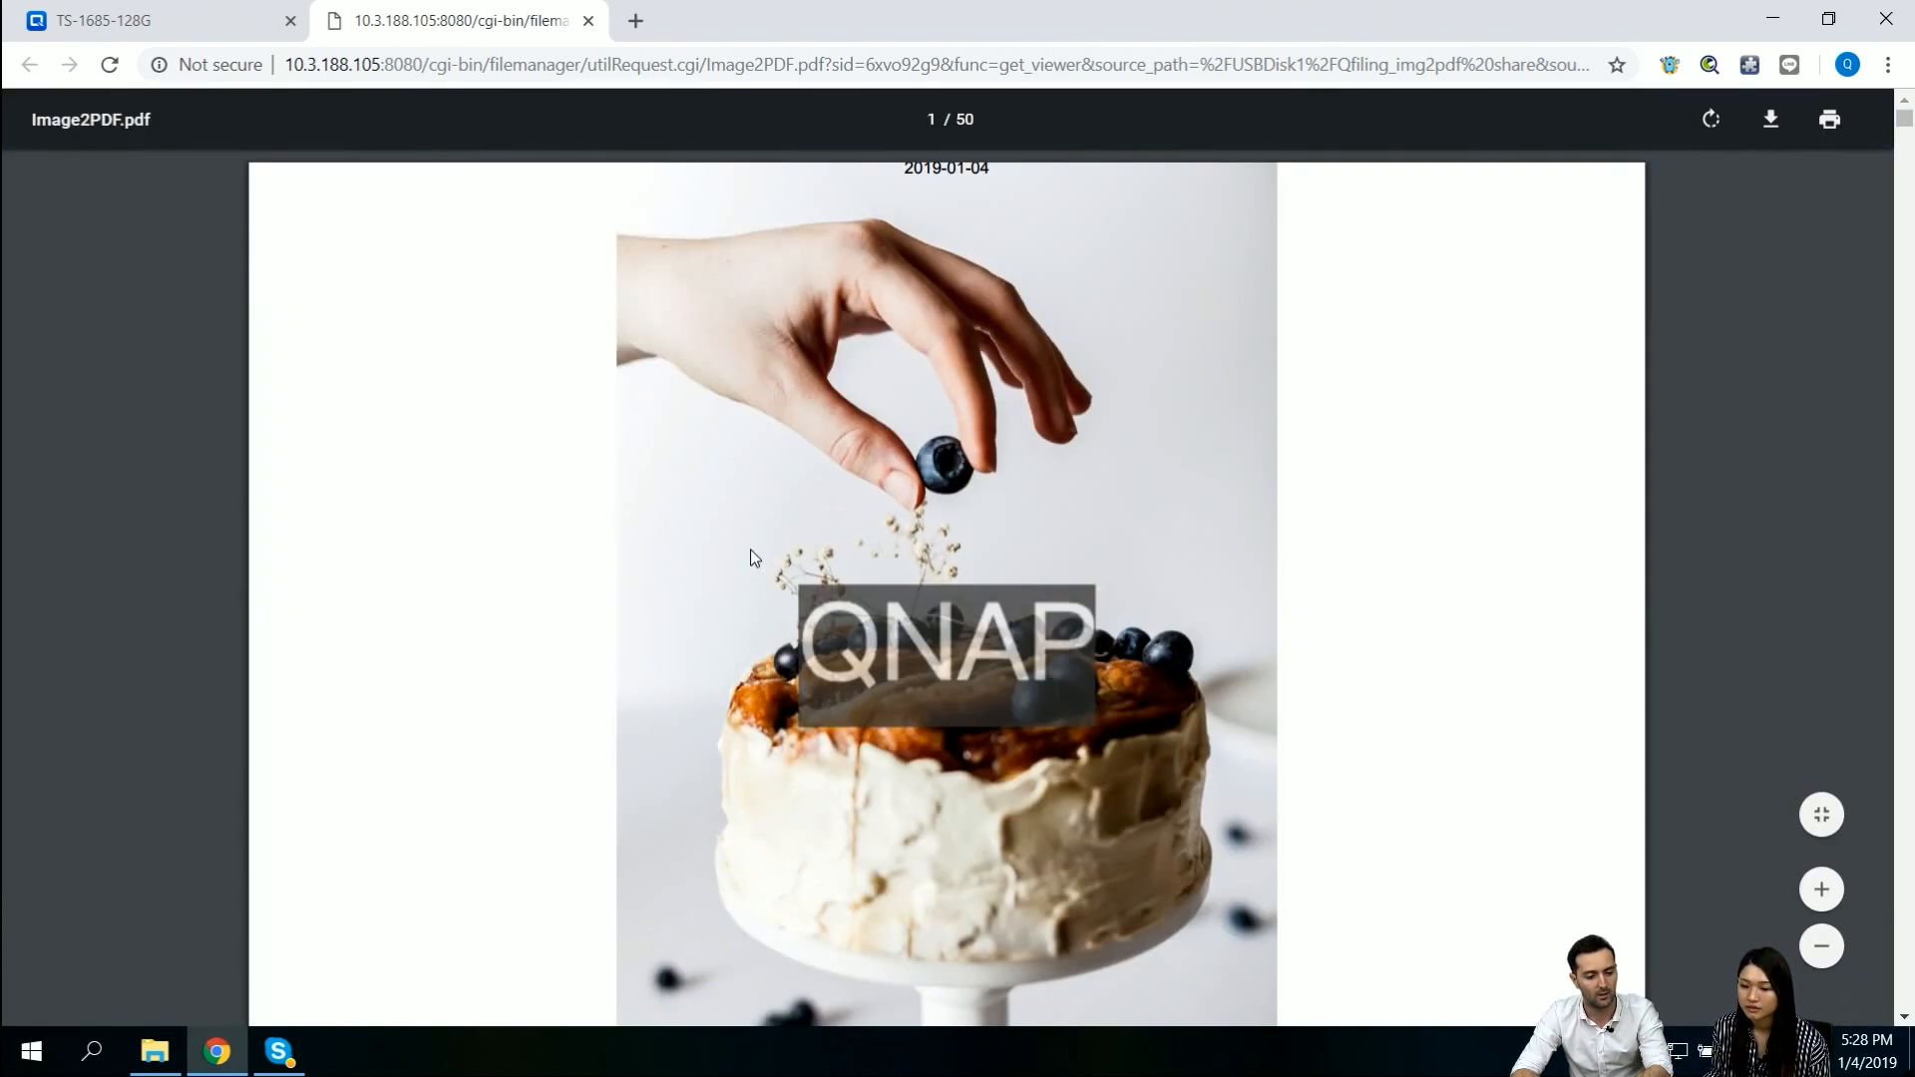
- Look through the first pages of Image2PDF.pdf to examine the converted images, their watermark and the page headers
scroll(1181, 584, down, 10)
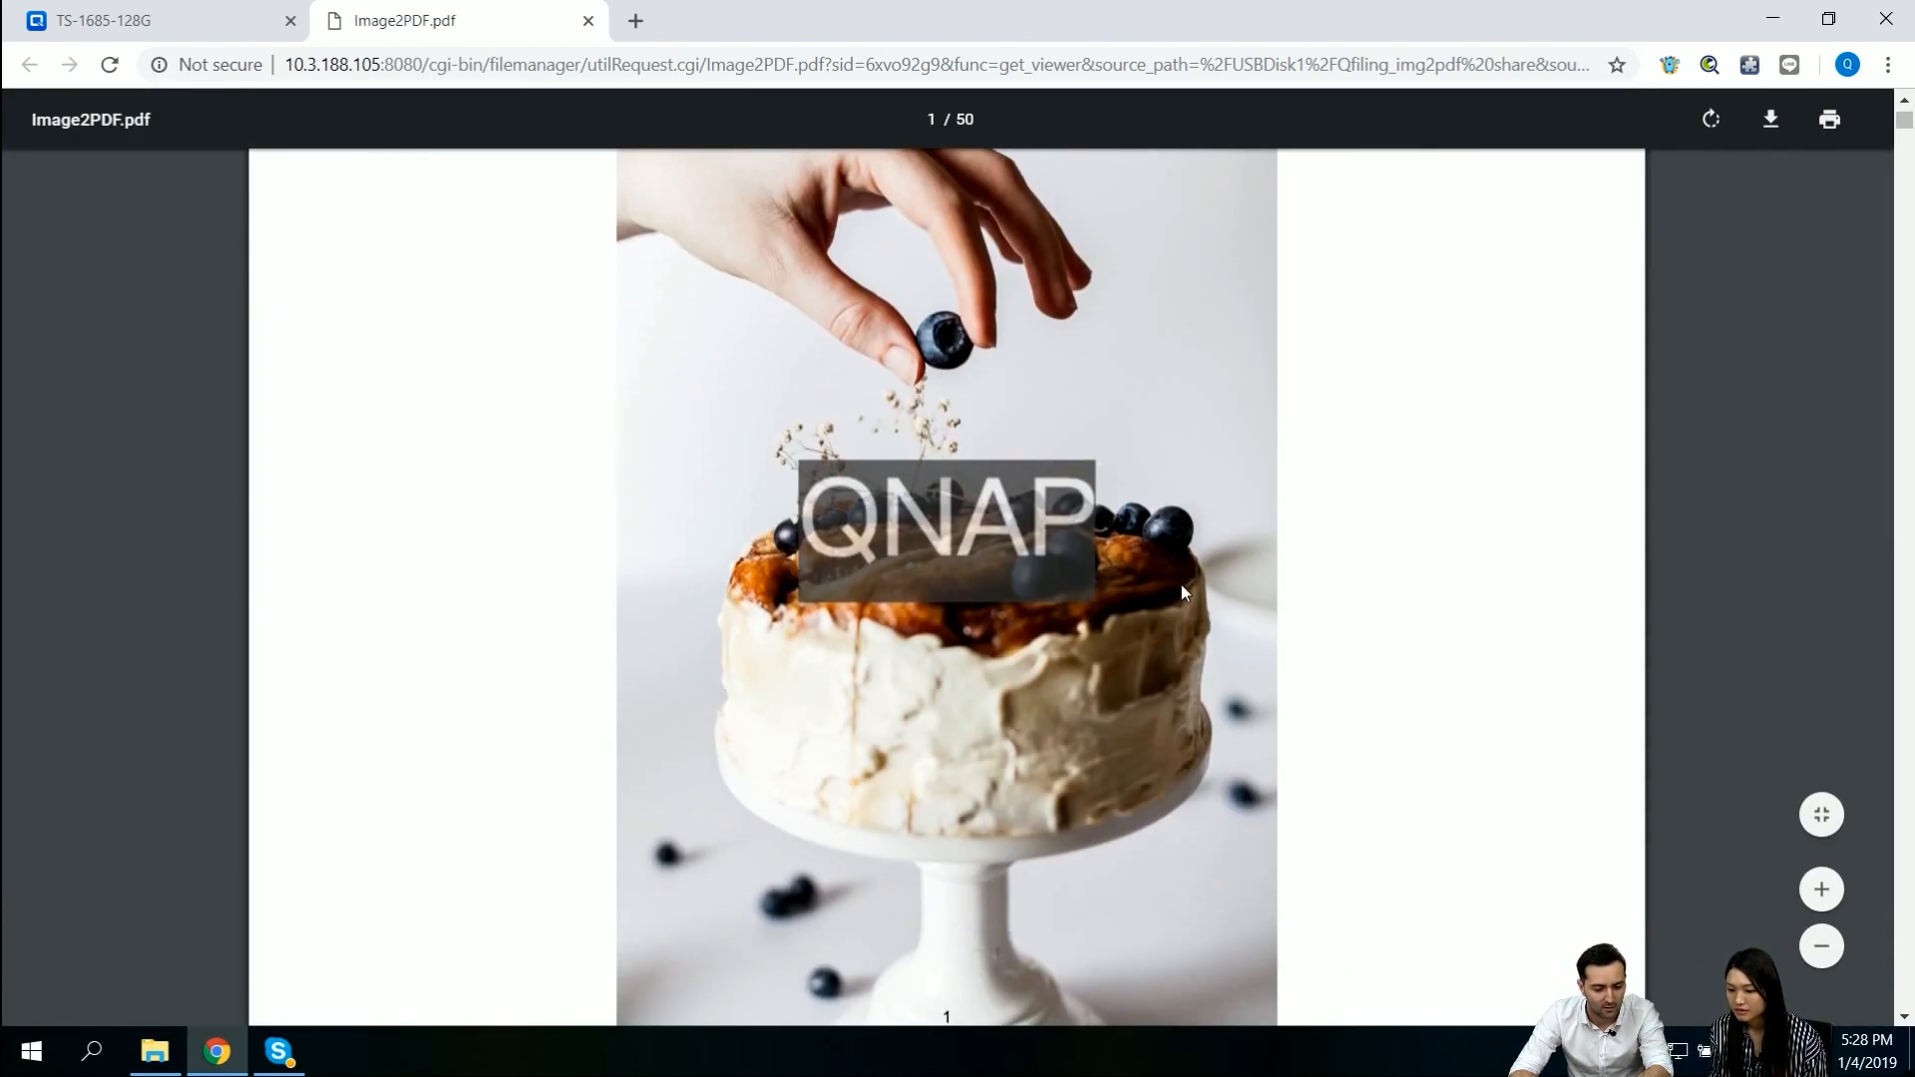
scroll(1181, 590, down, 20)
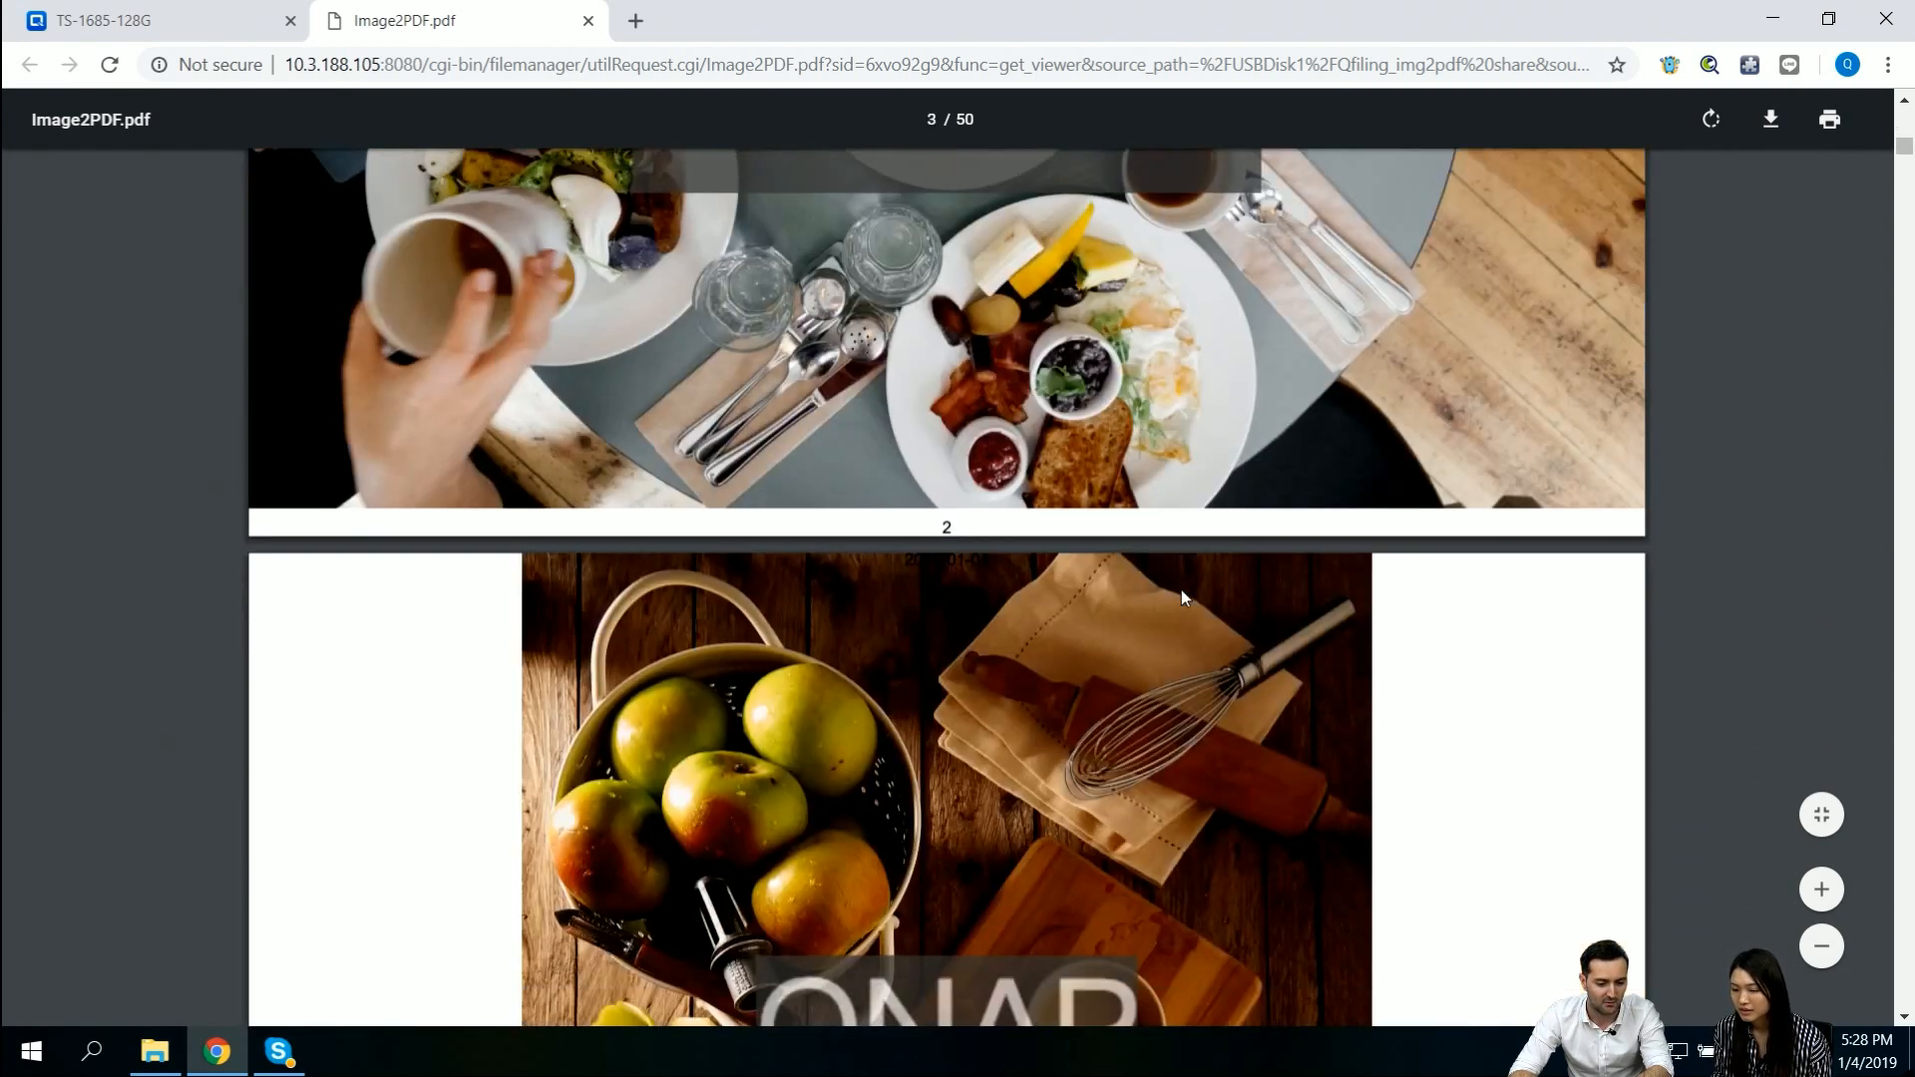
scroll(1181, 590, down, 15)
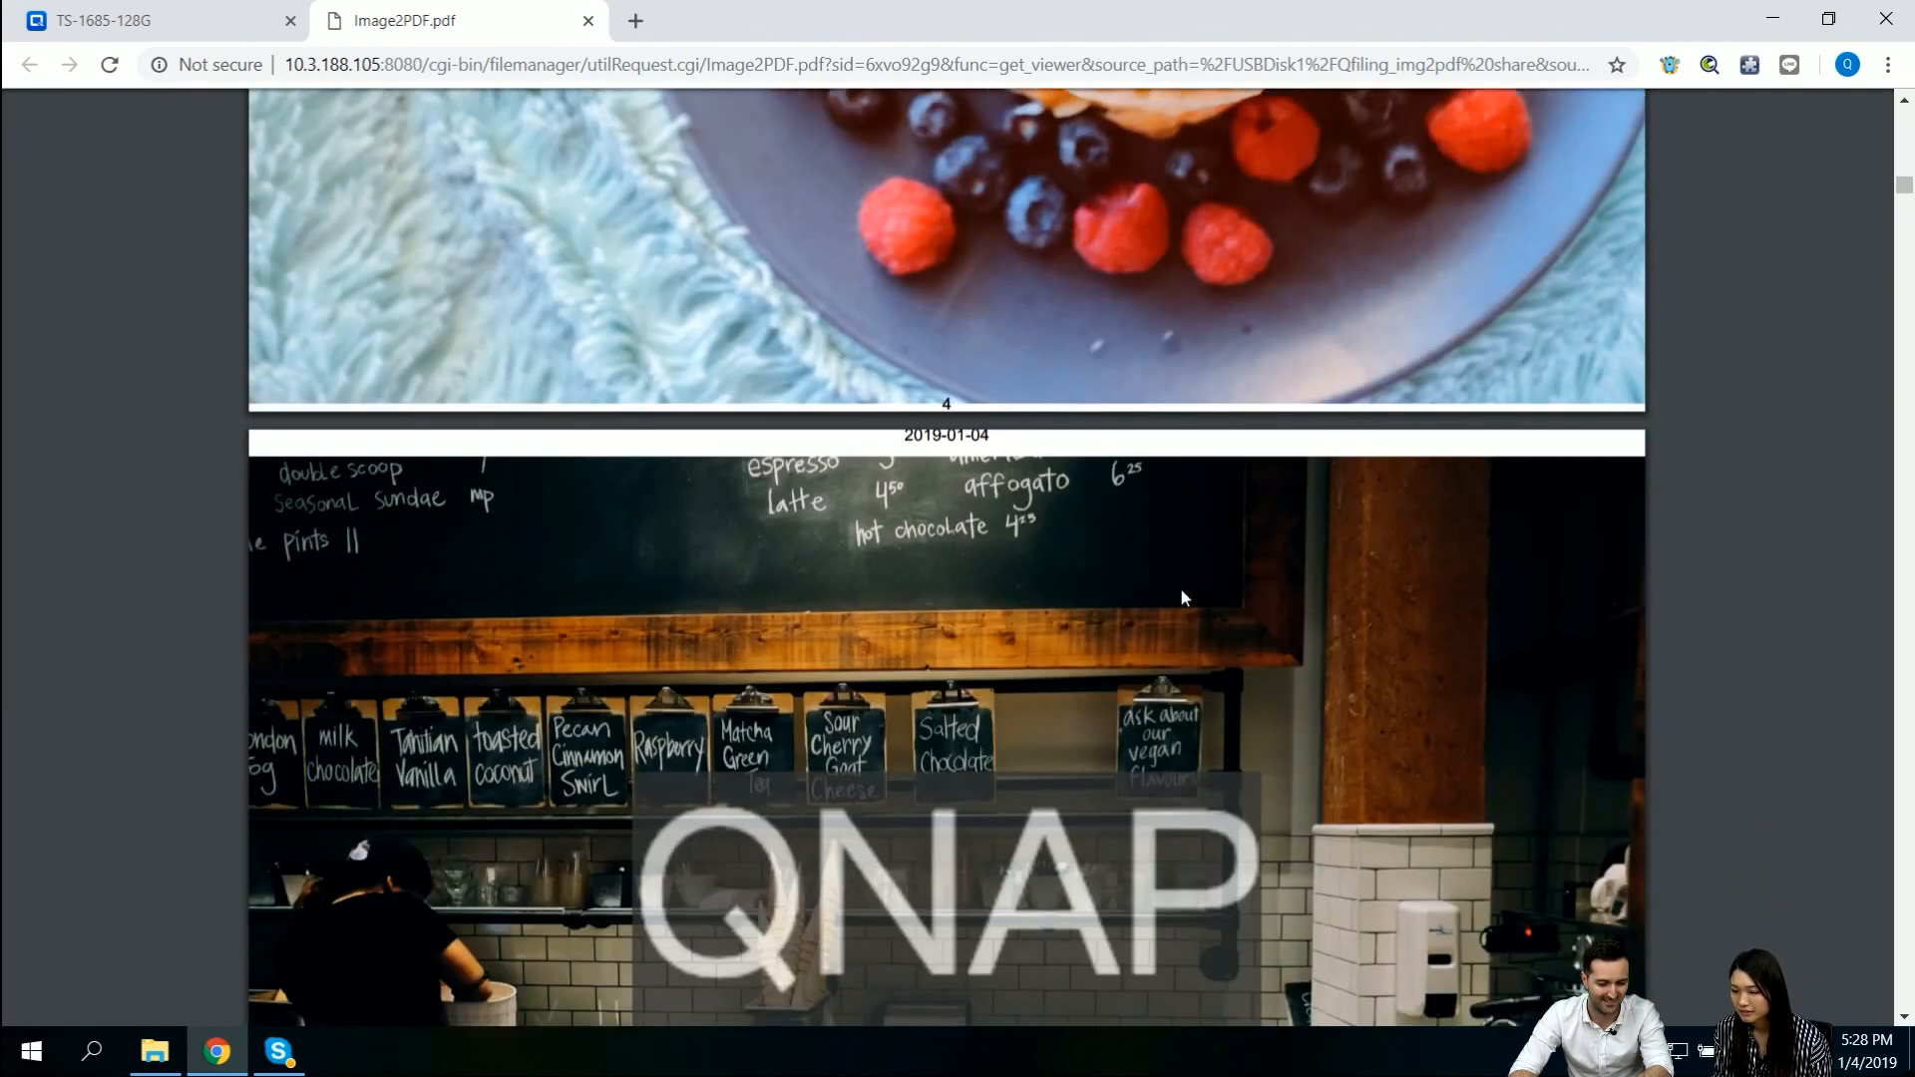
scroll(1152, 623, up, 14)
scroll(1157, 623, up, 3)
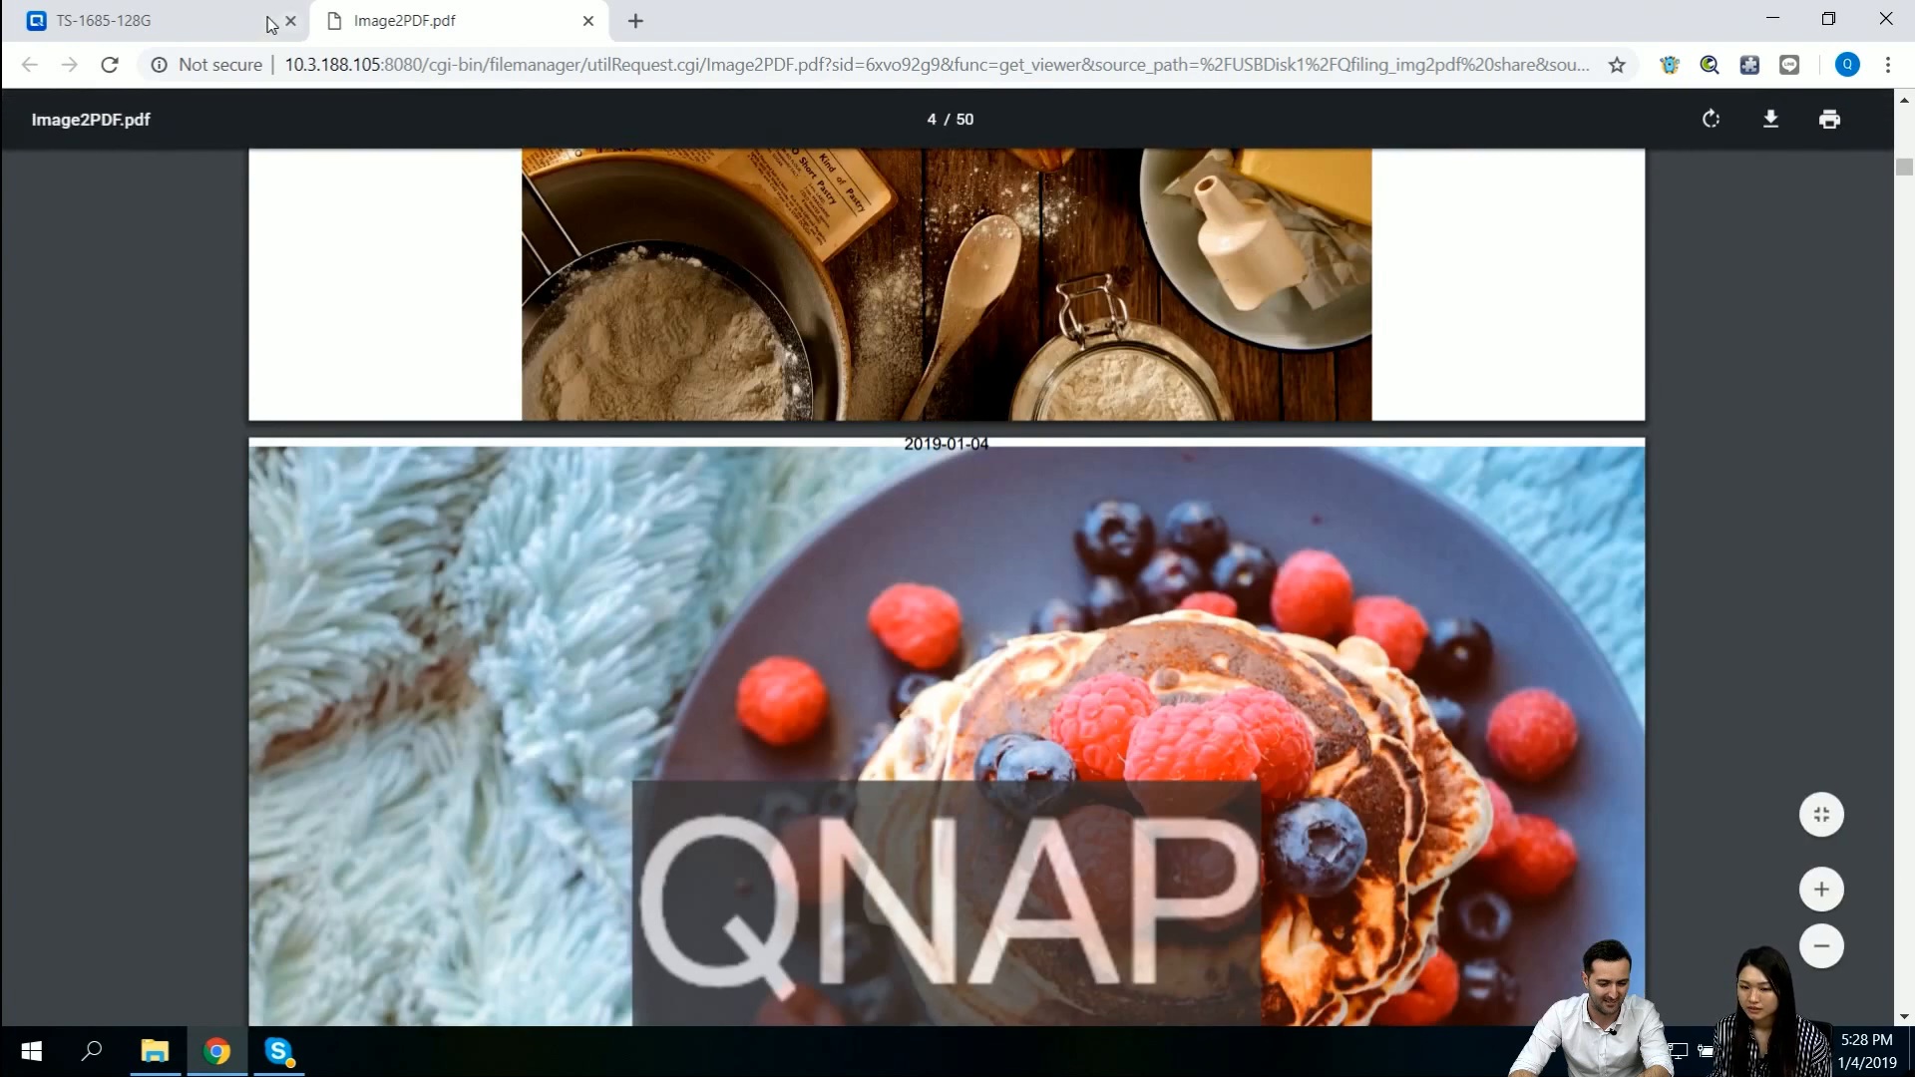
- Return to Qfiling and quit editing the Qfiling_img2pdf share task without applying changes
click(221, 33)
click(180, 120)
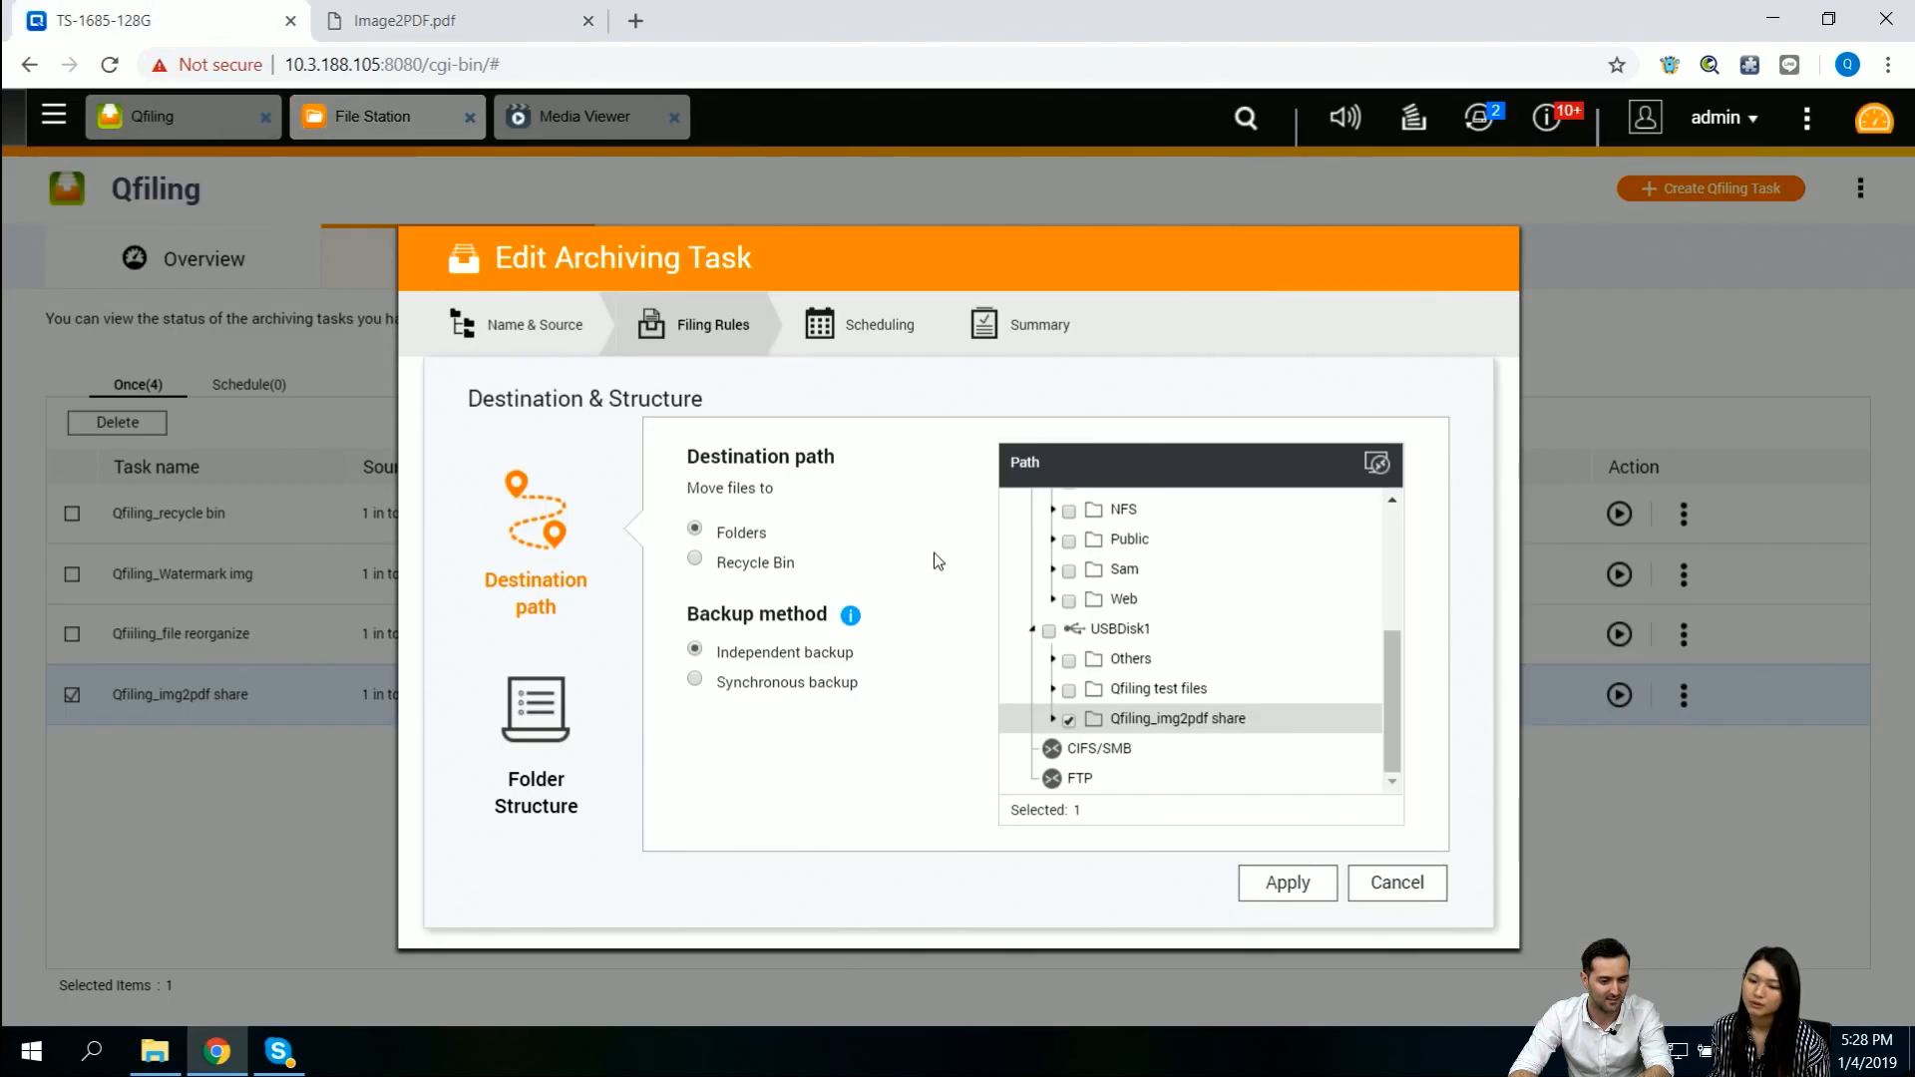
click(1396, 888)
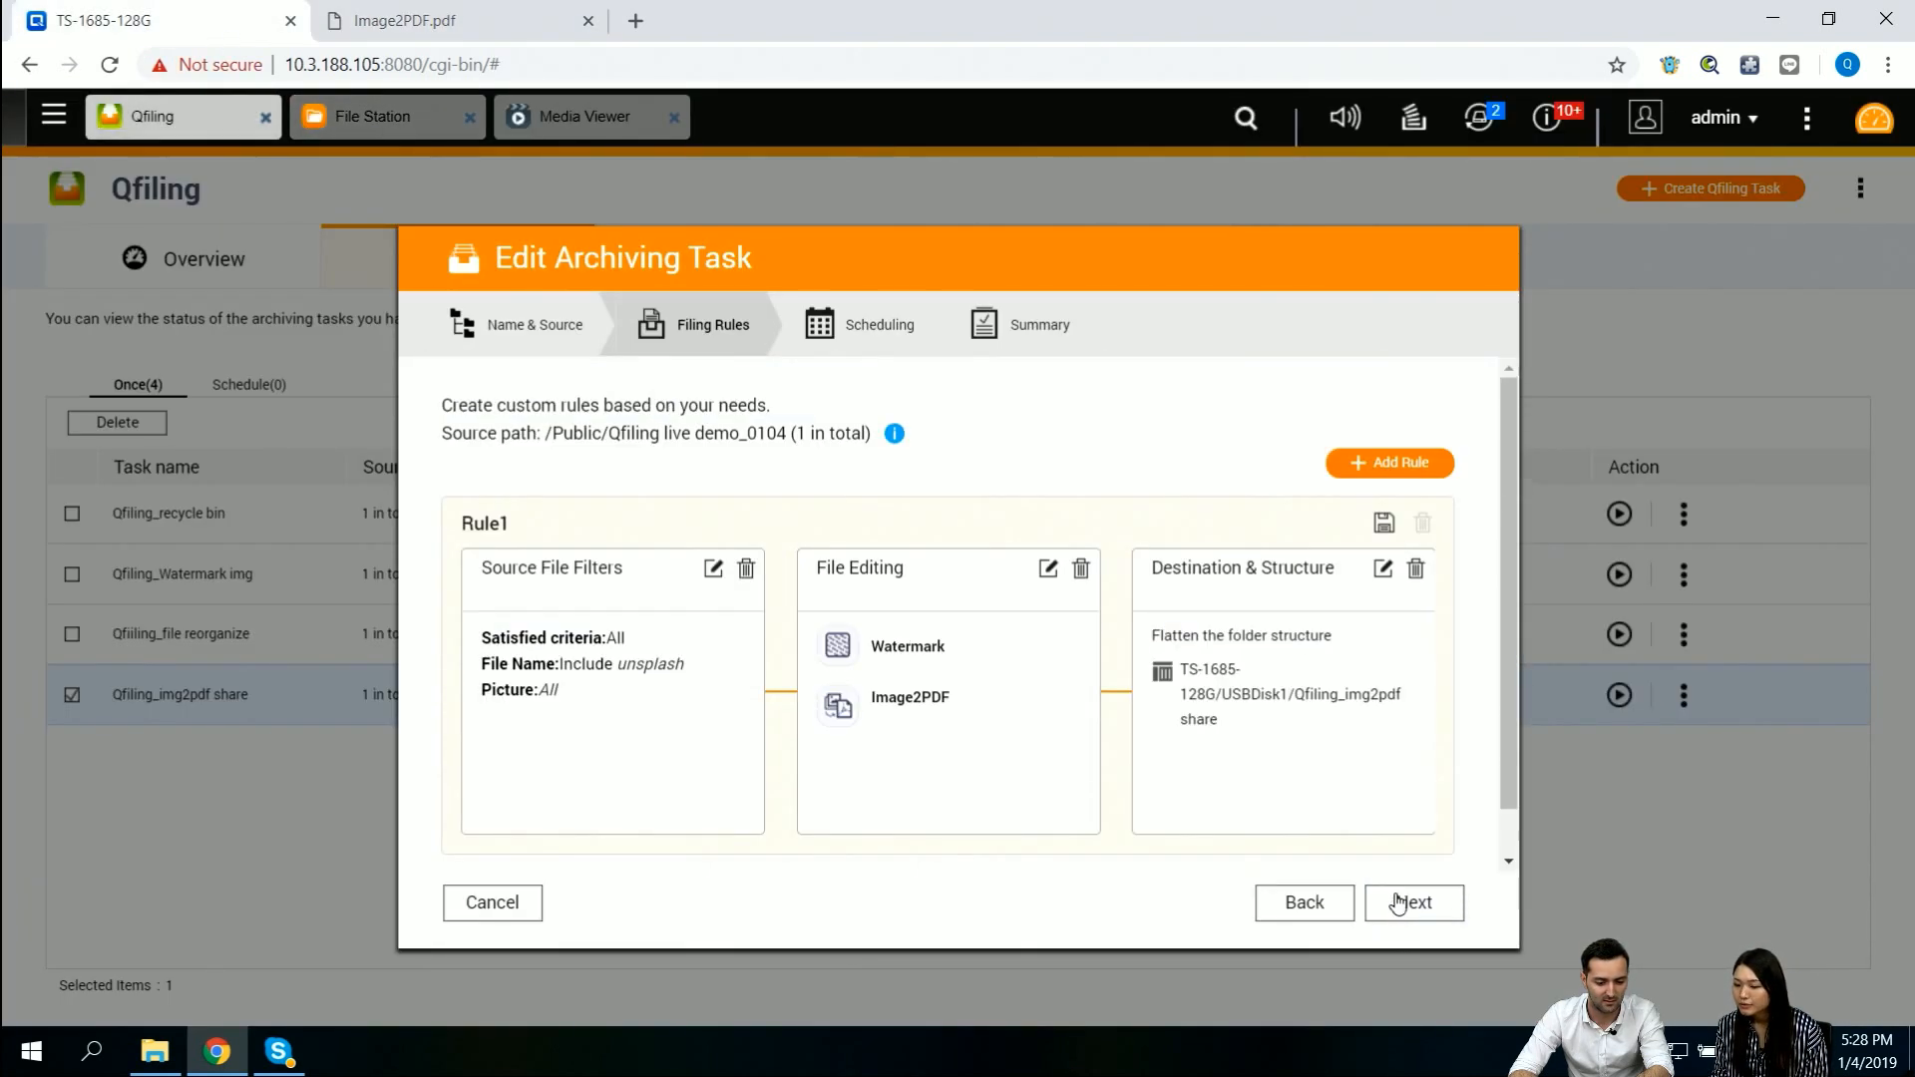
click(491, 904)
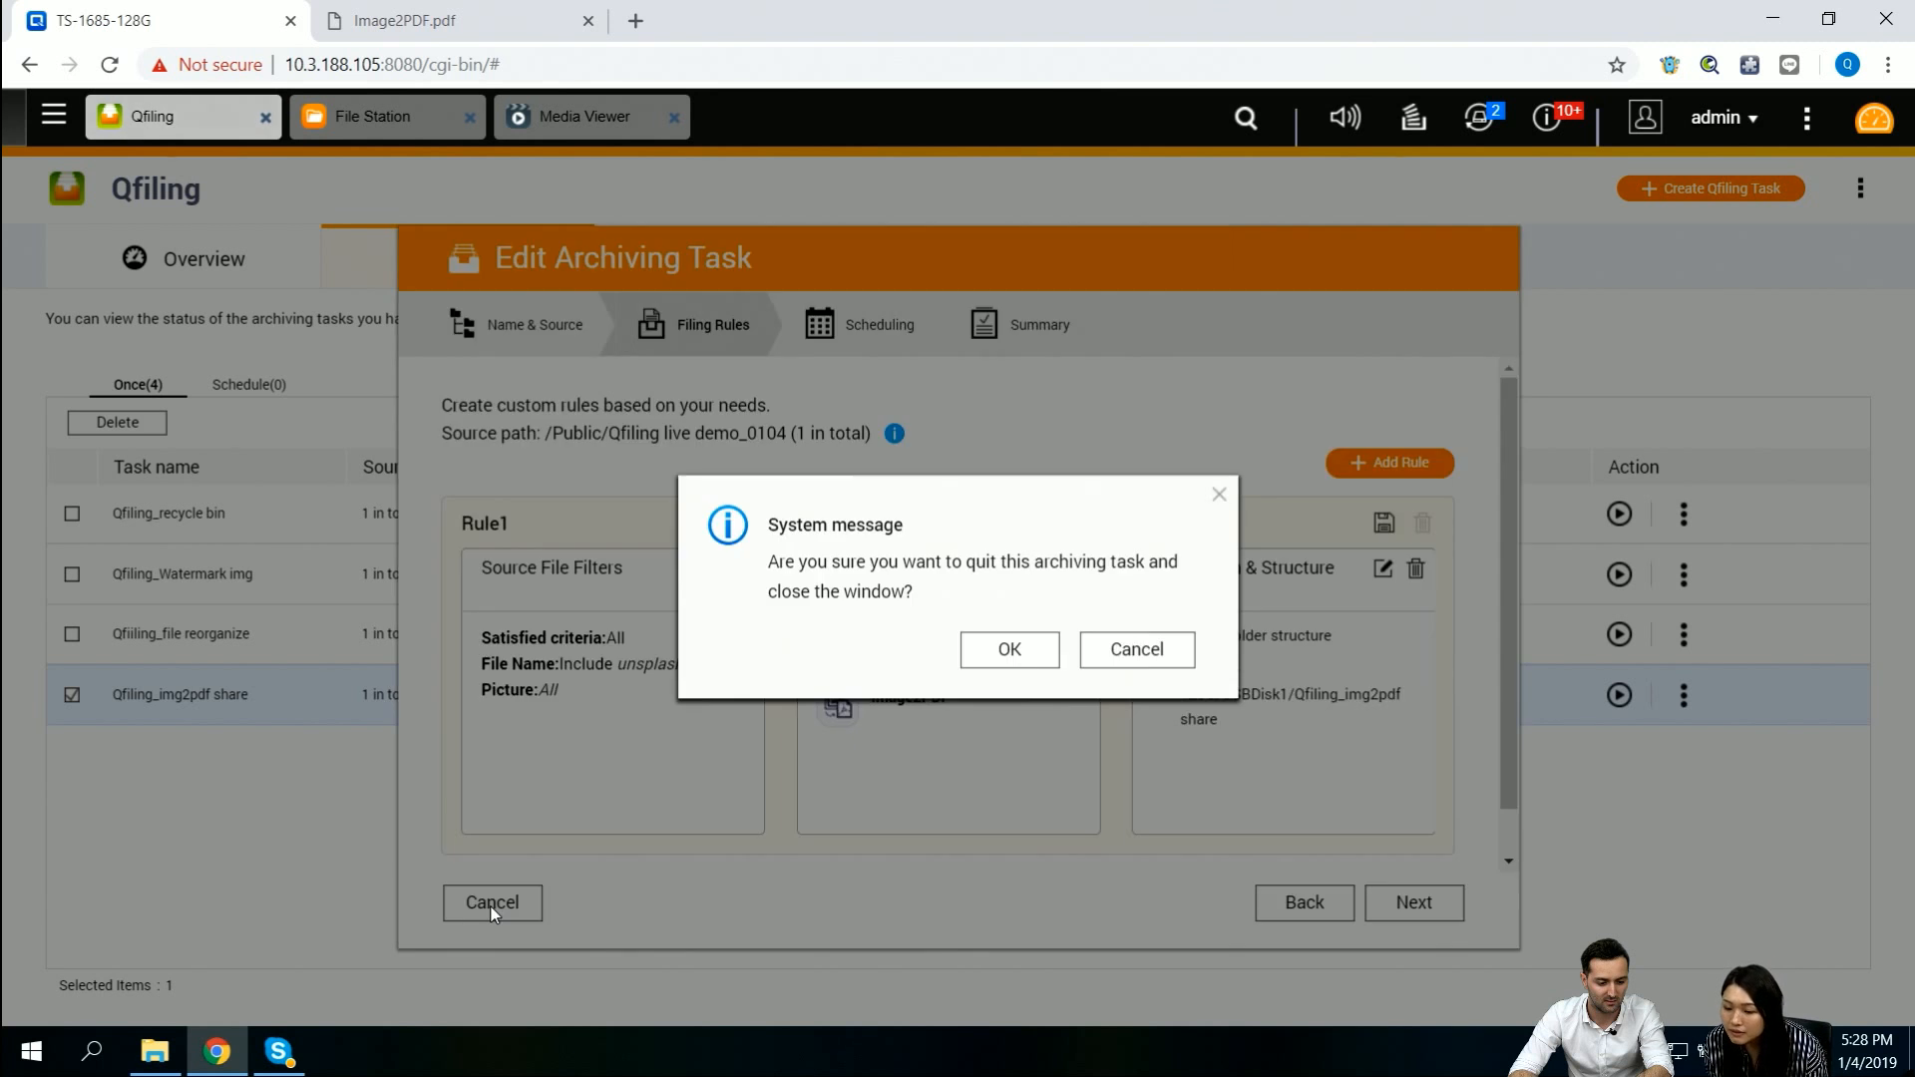
click(1022, 653)
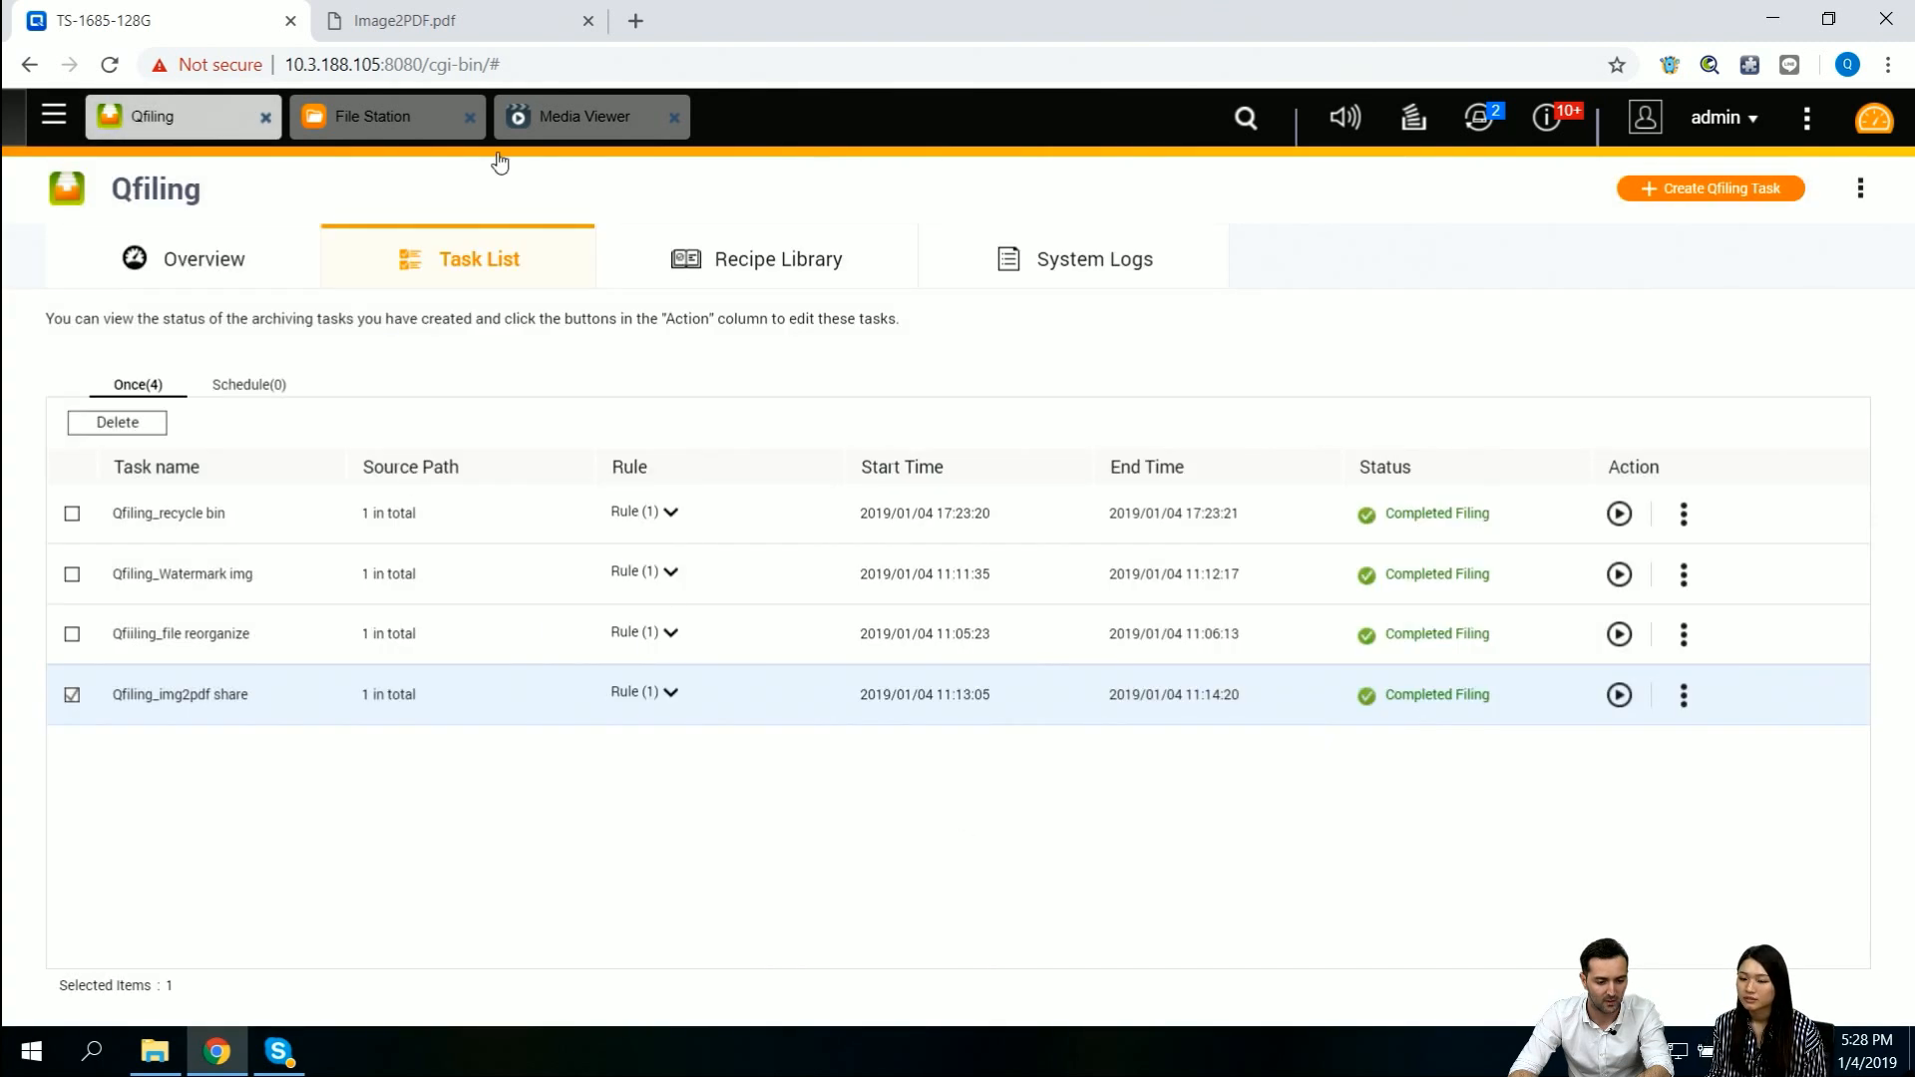